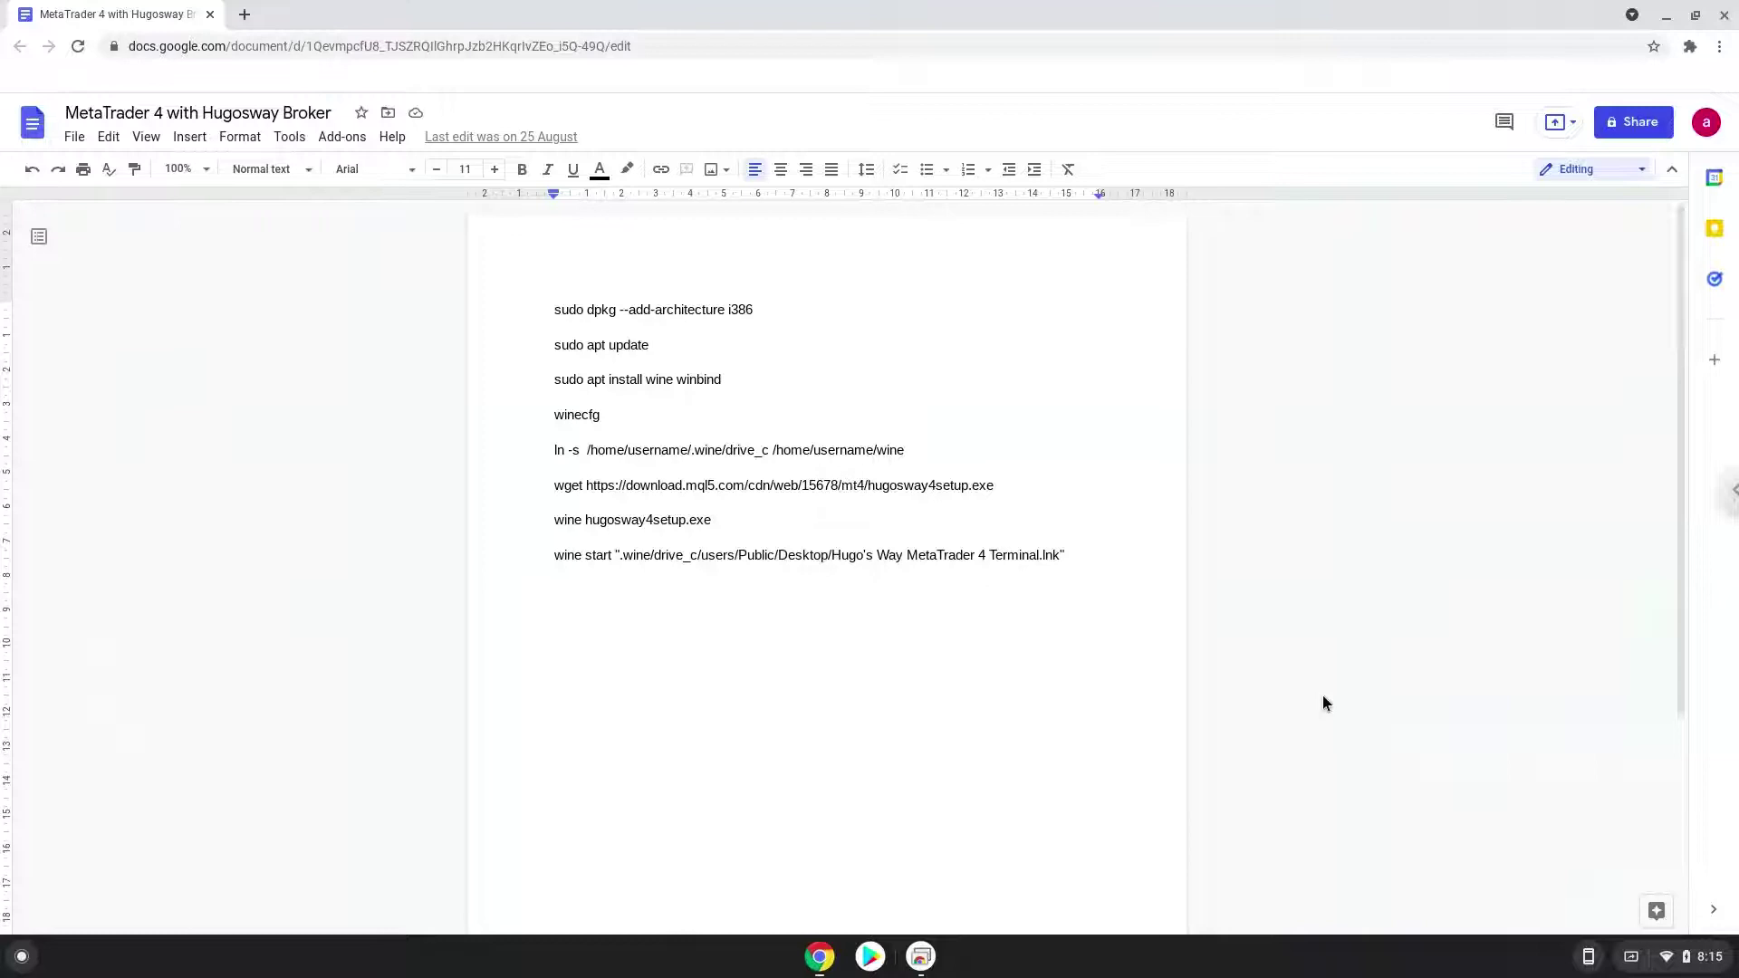
# Install the Linux development environment from Settings' Developers section, then close the opened terminal
pyautogui.click(1662, 962)
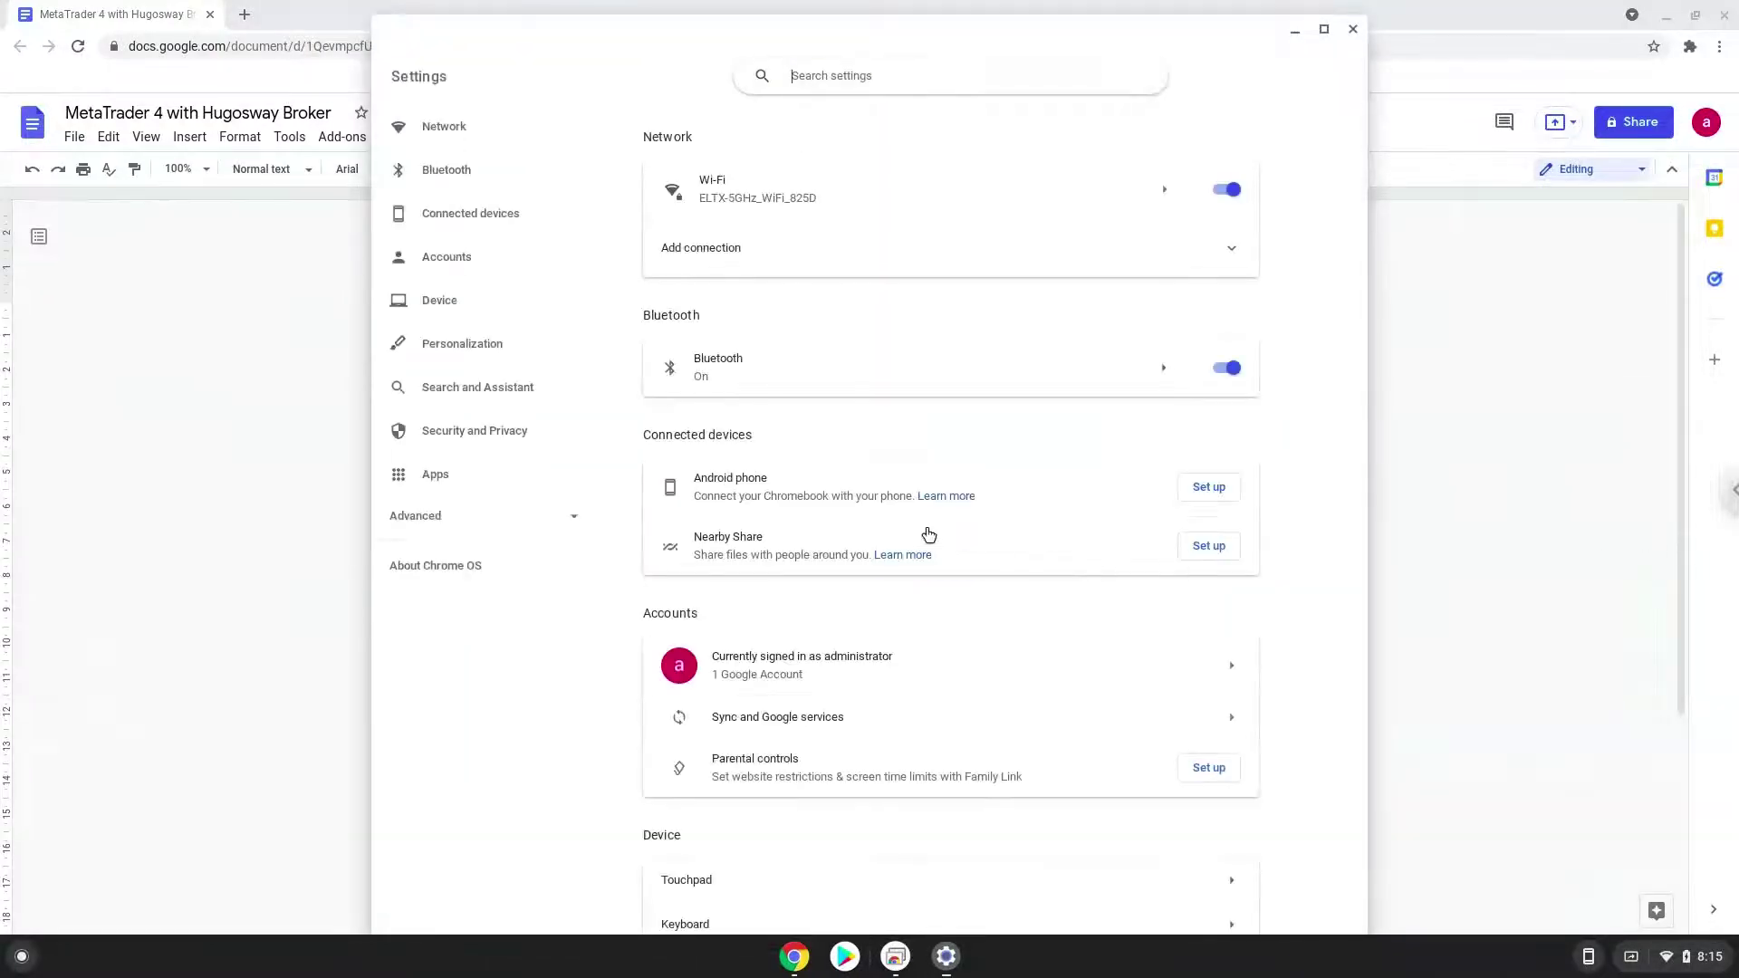
pyautogui.click(509, 512)
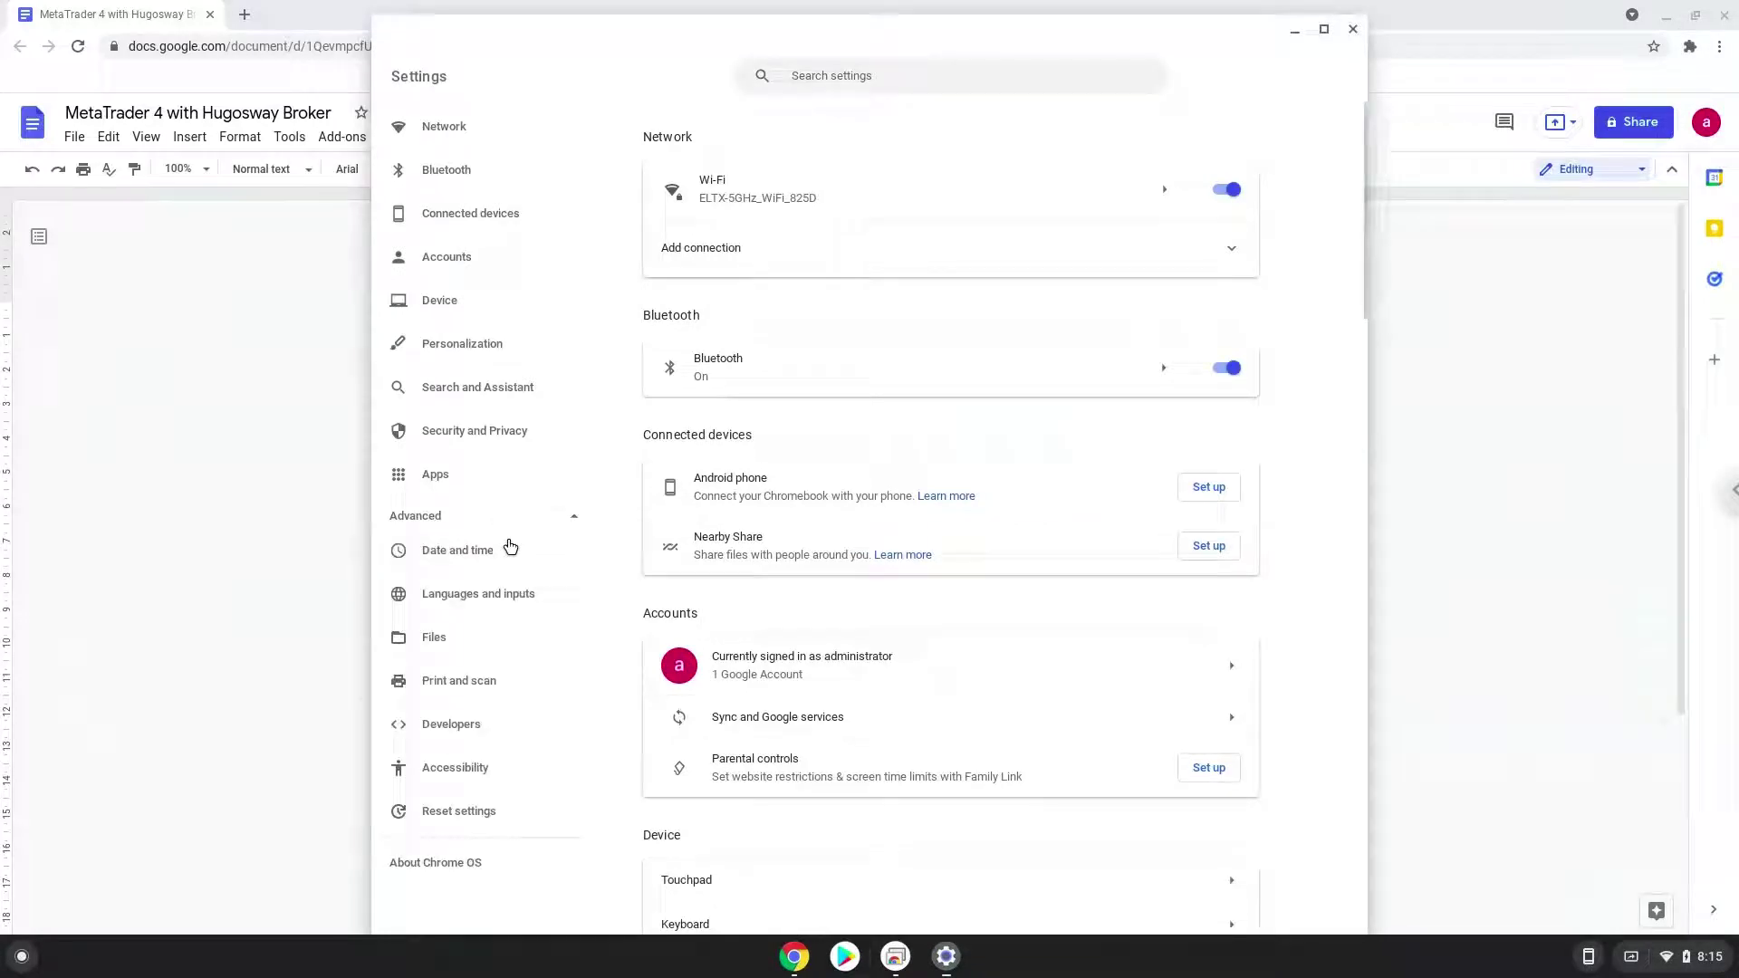
pyautogui.click(493, 730)
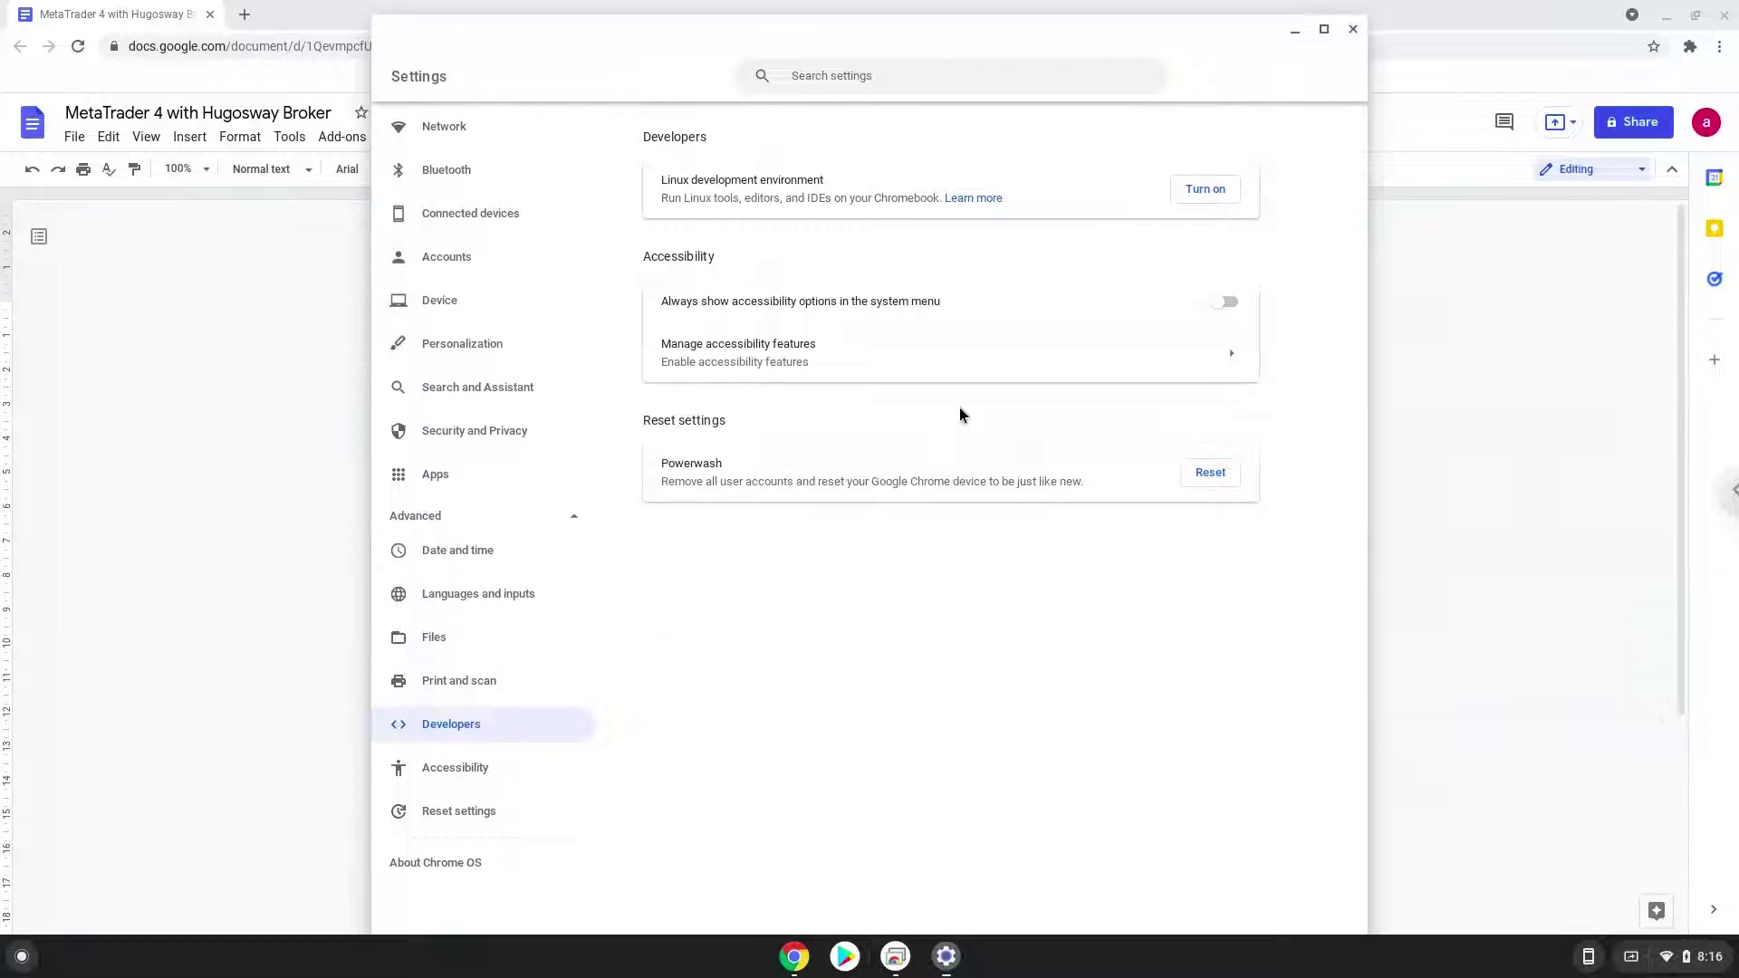
pyautogui.click(1216, 191)
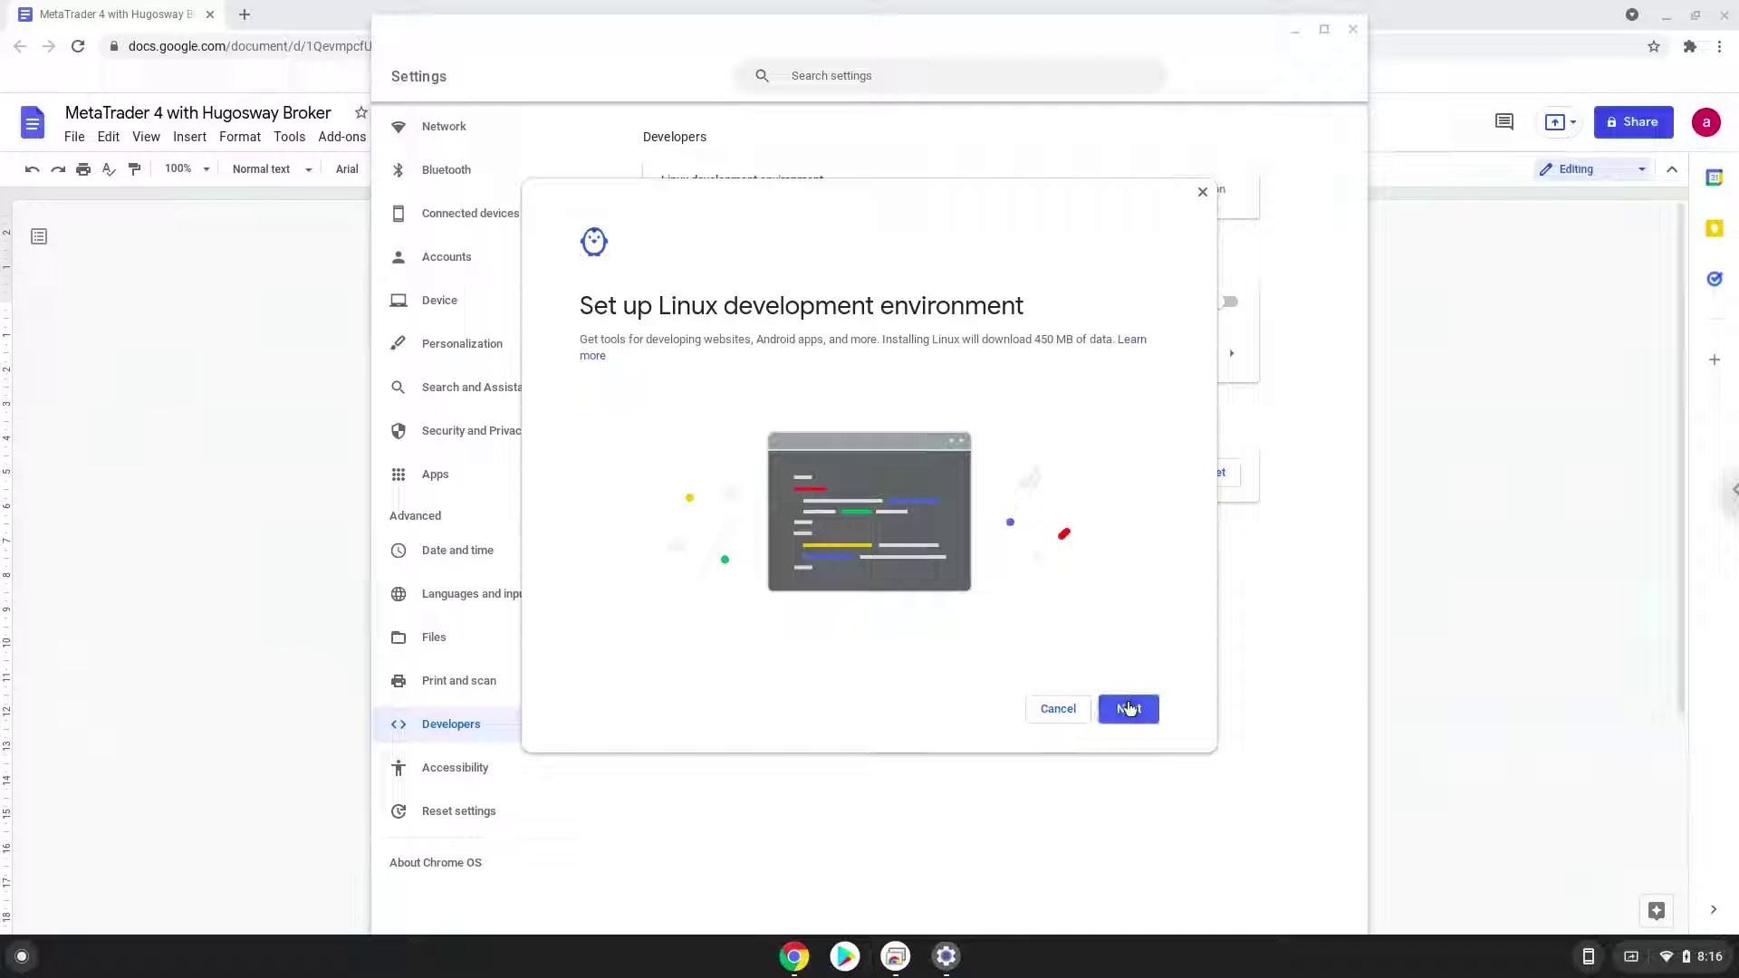
pyautogui.click(1128, 708)
pyautogui.click(1128, 707)
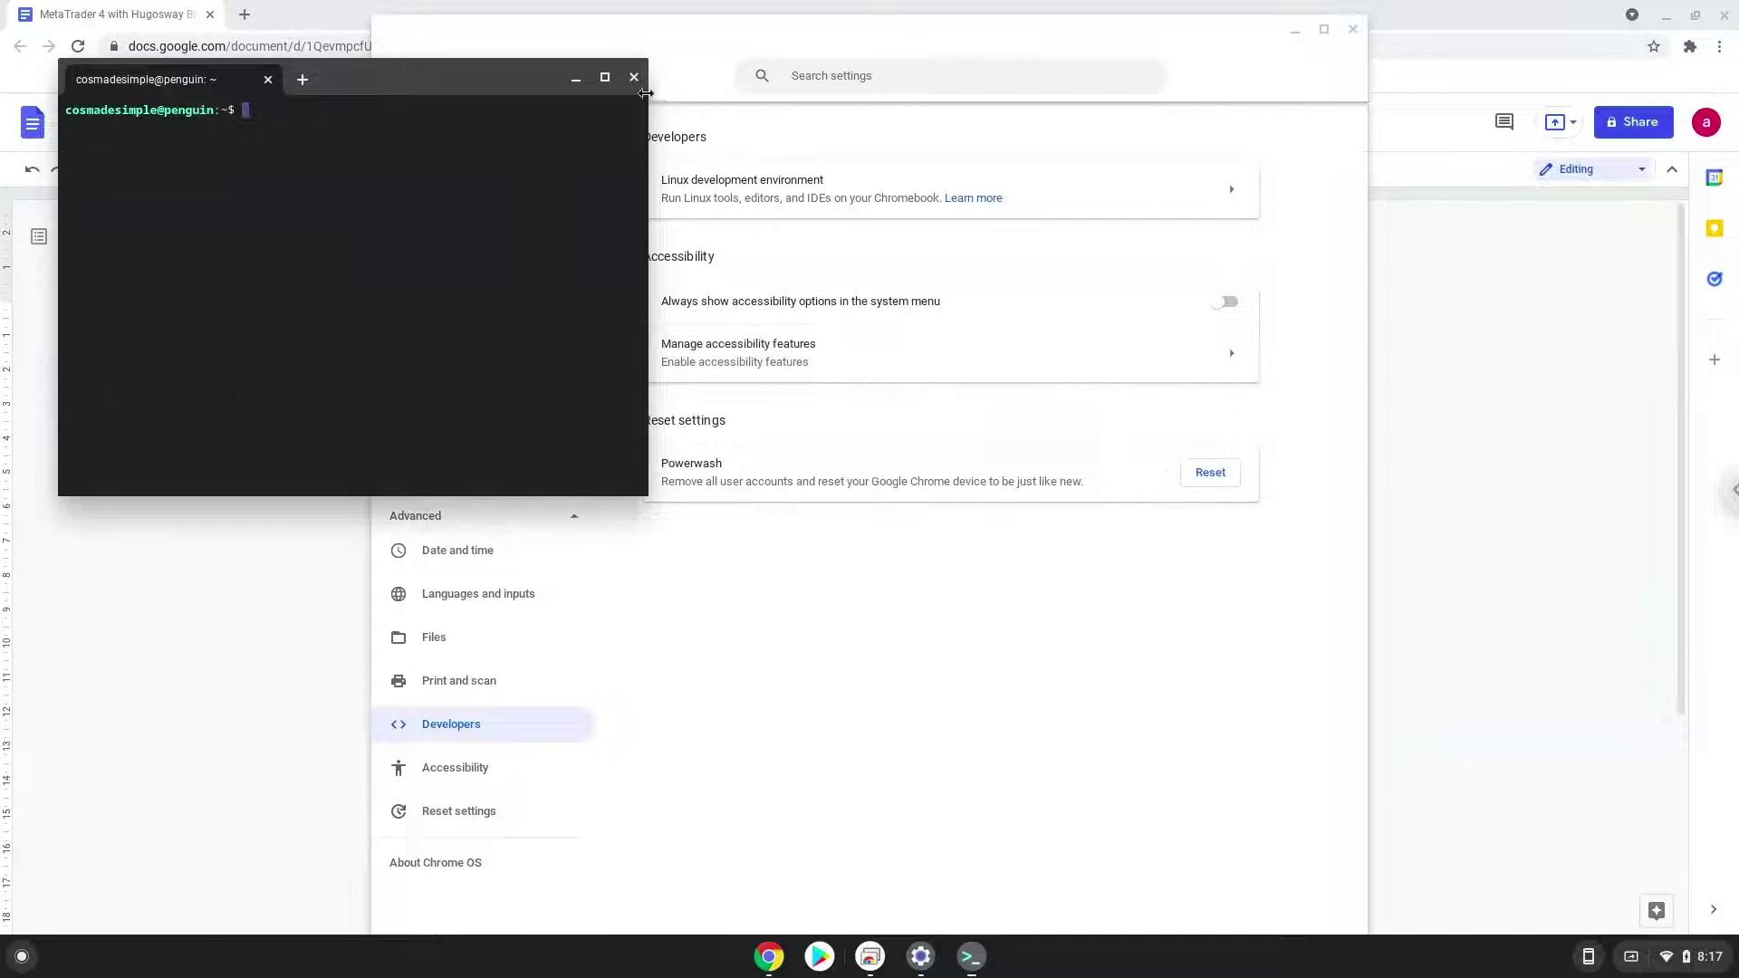
pyautogui.click(633, 80)
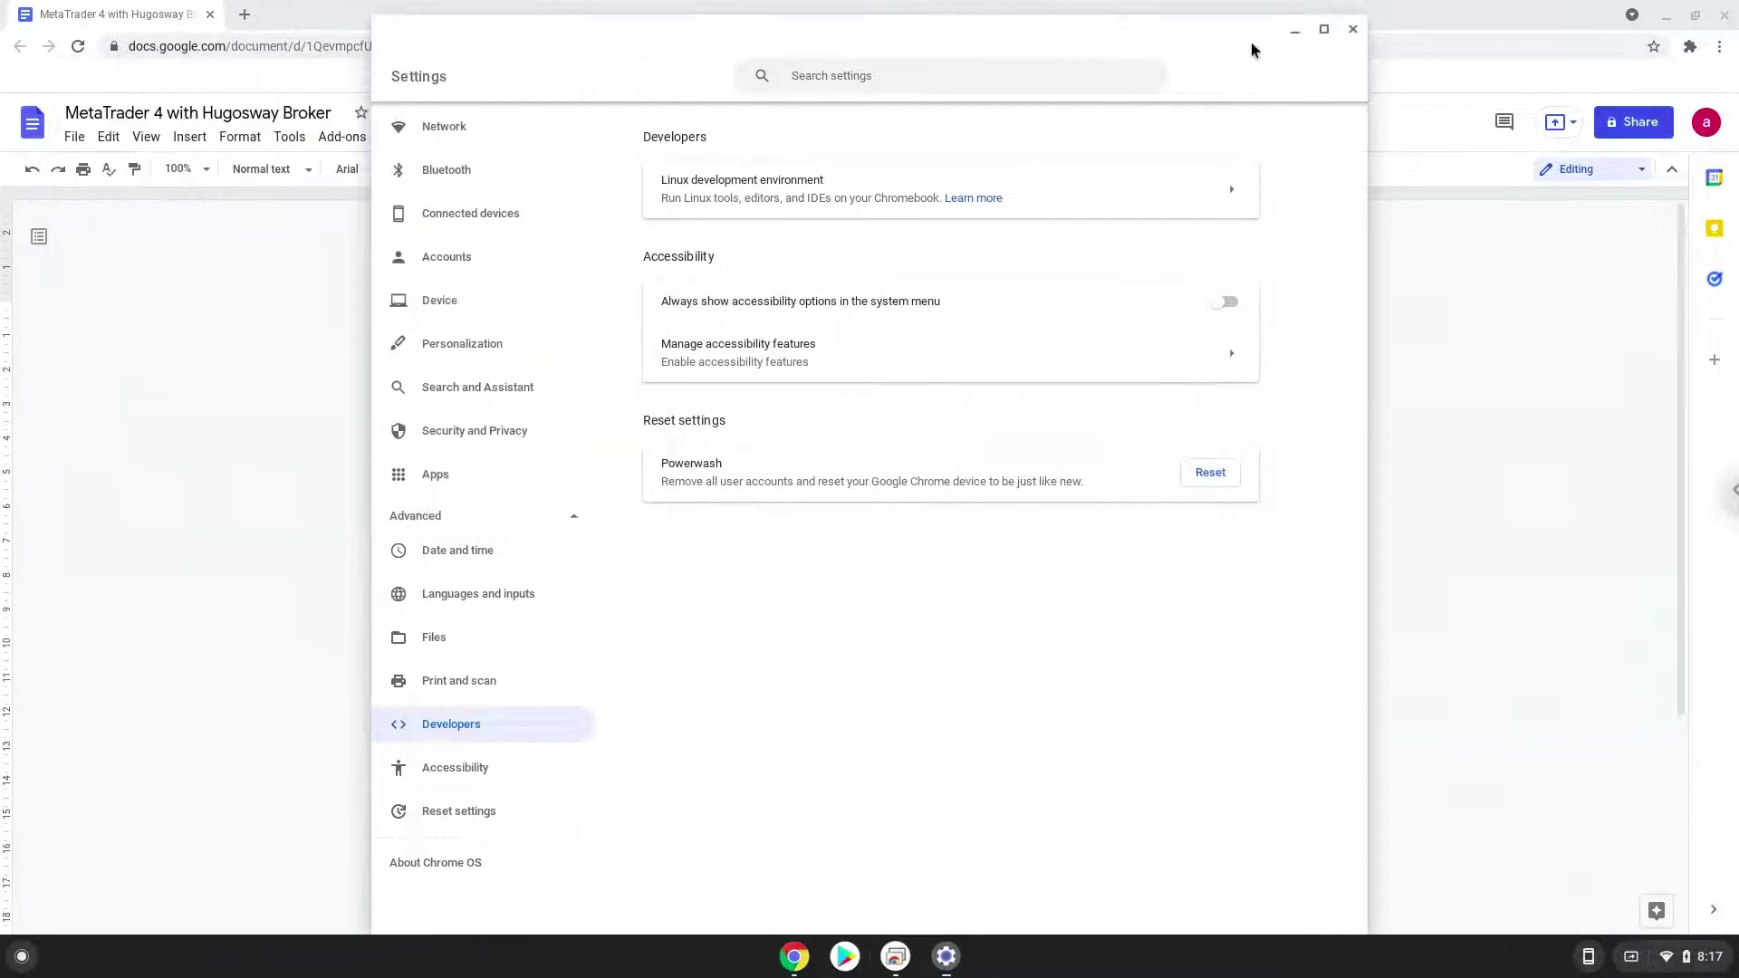
# Close Settings and copy the add-architecture command line from the Google Doc
pyautogui.click(1353, 30)
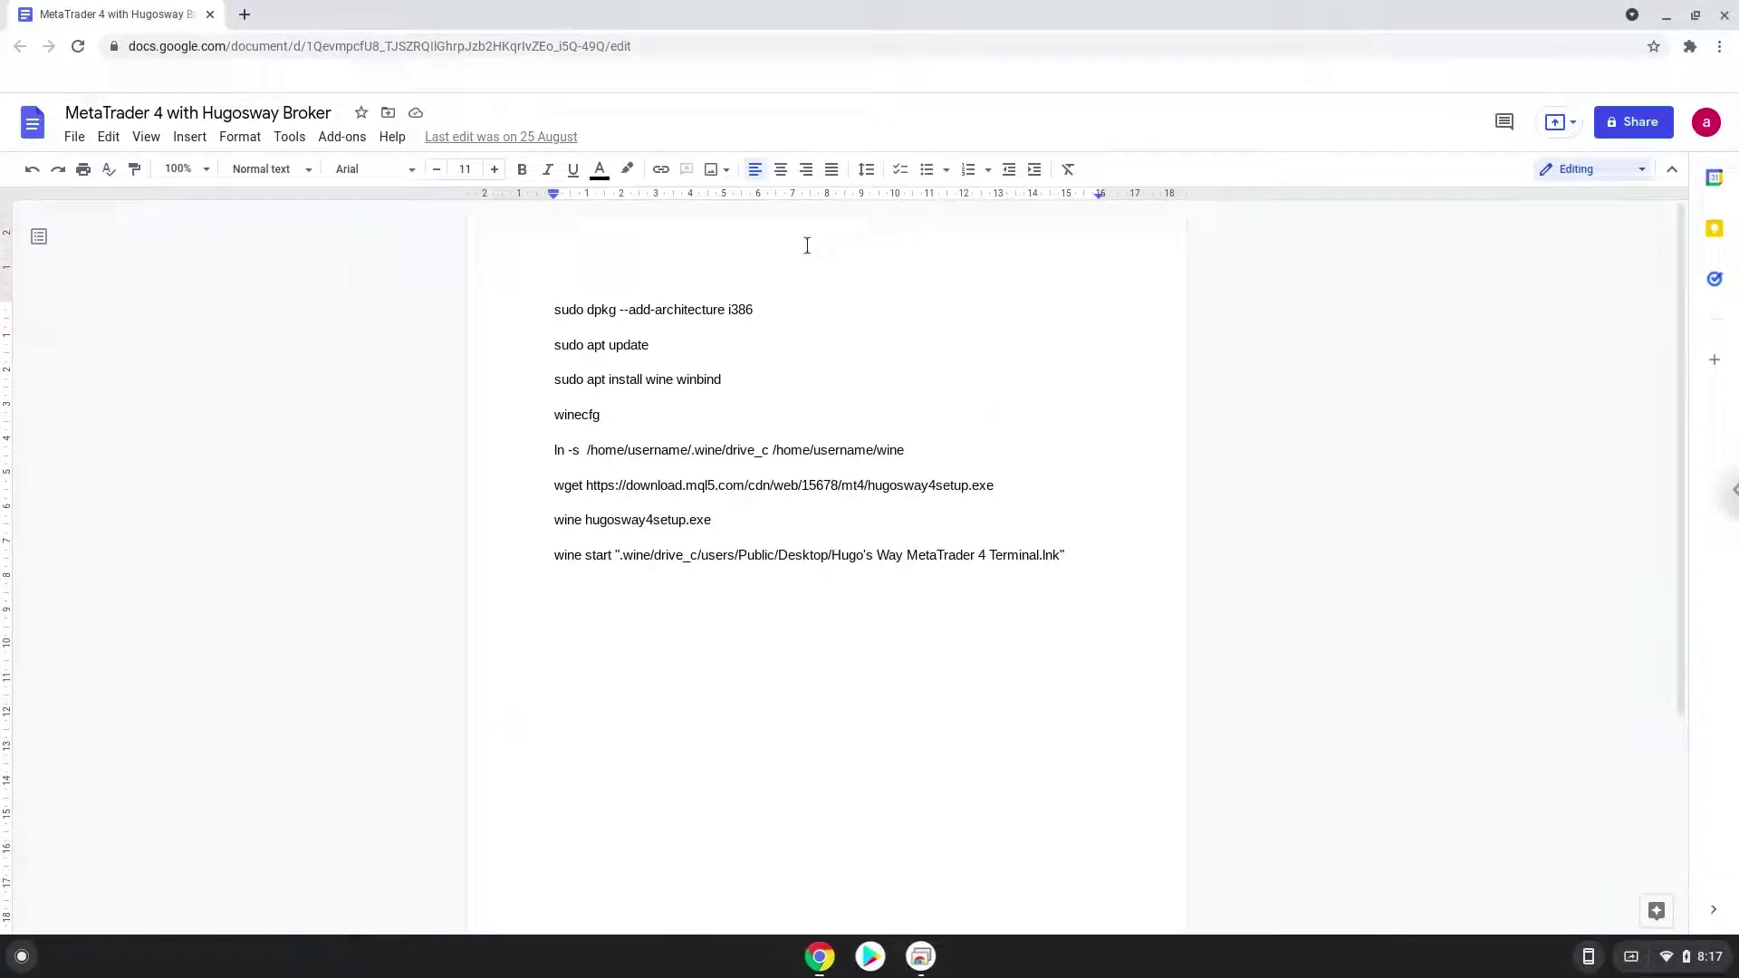
pyautogui.tripleClick(712, 309)
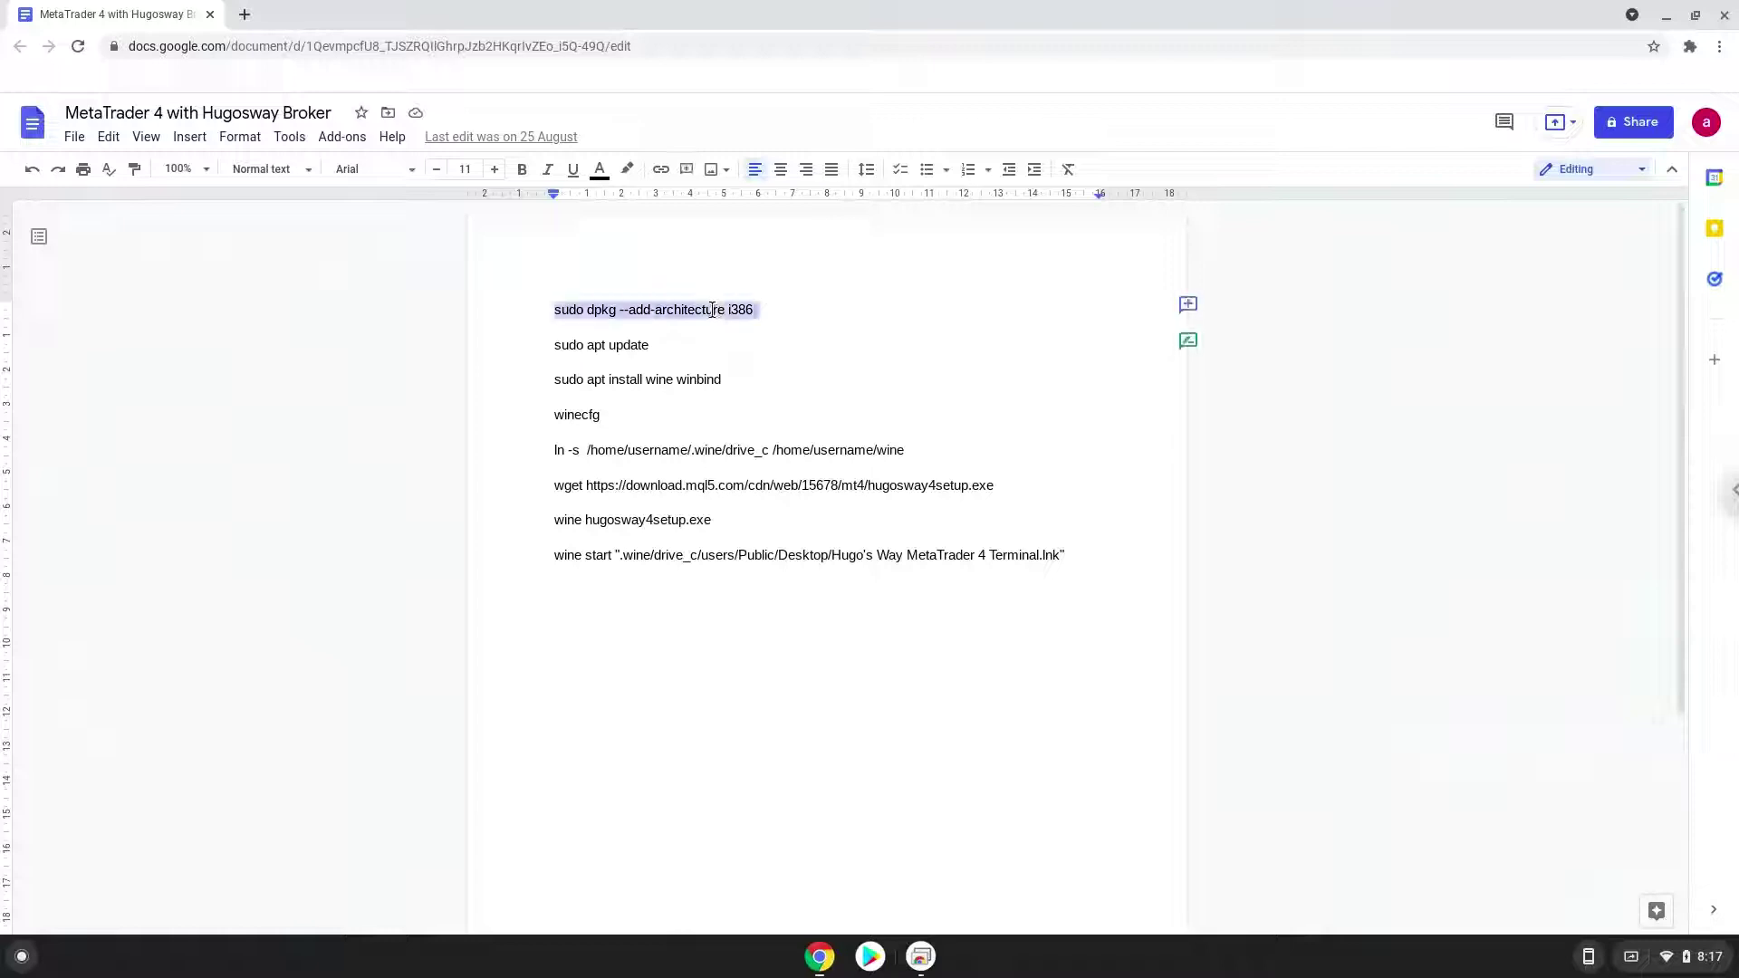
pyautogui.rightClick(712, 309)
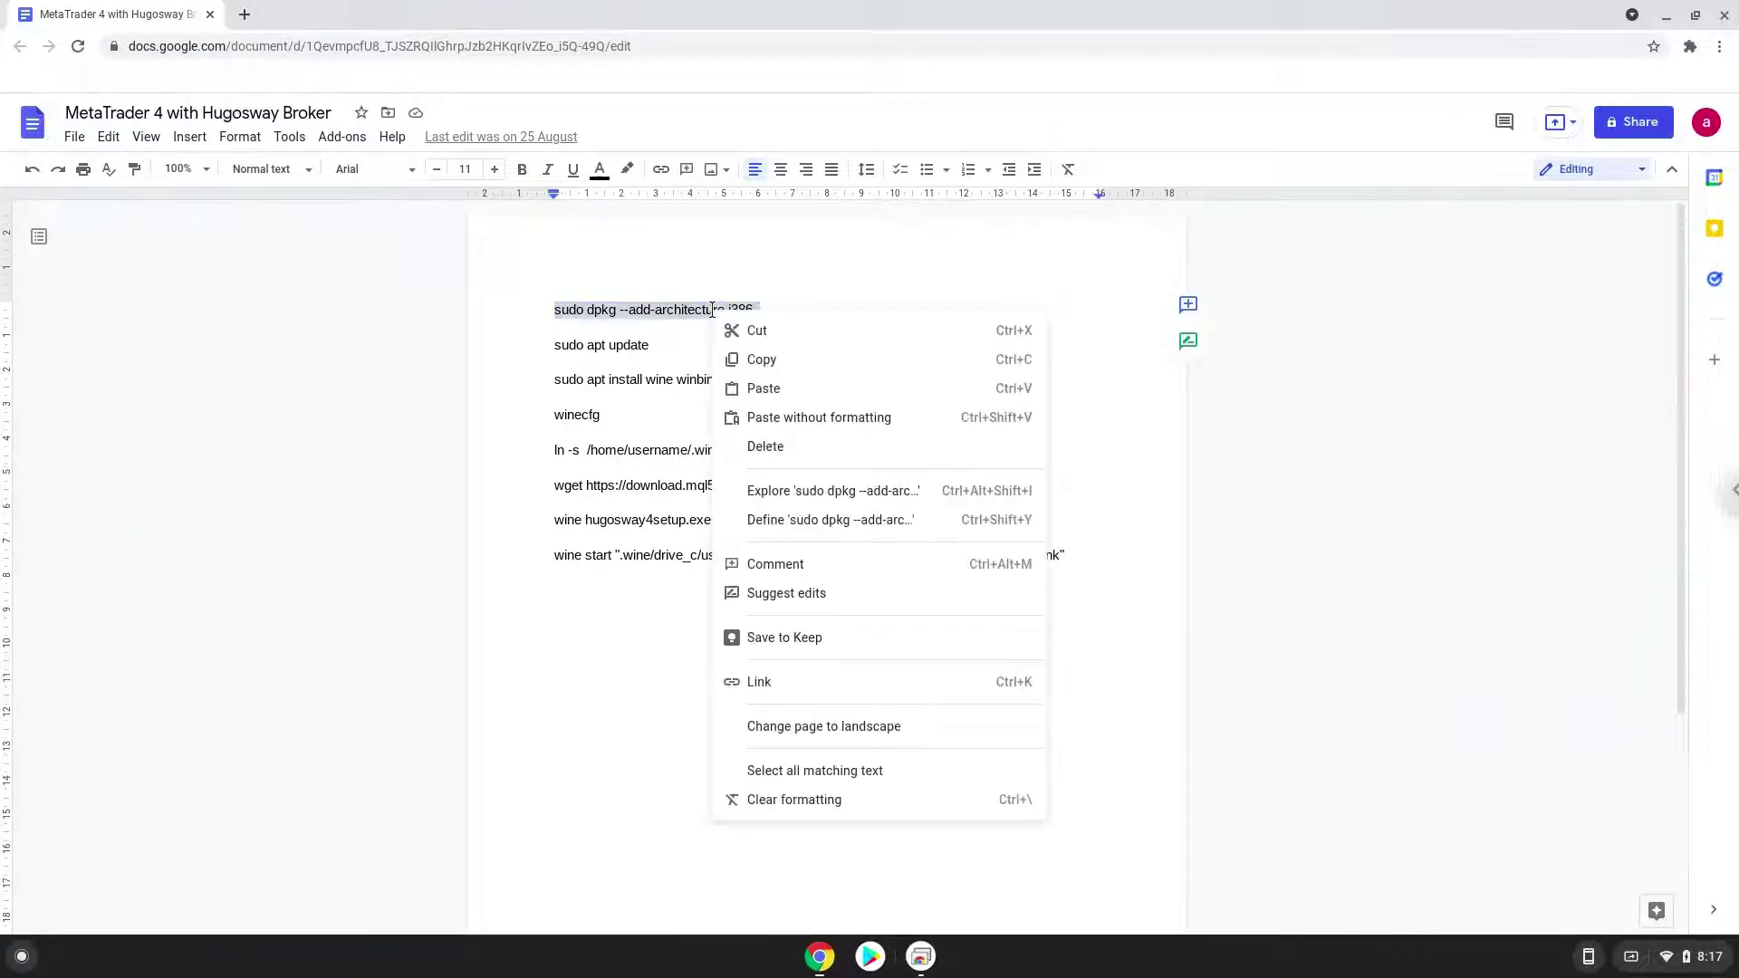
pyautogui.click(754, 356)
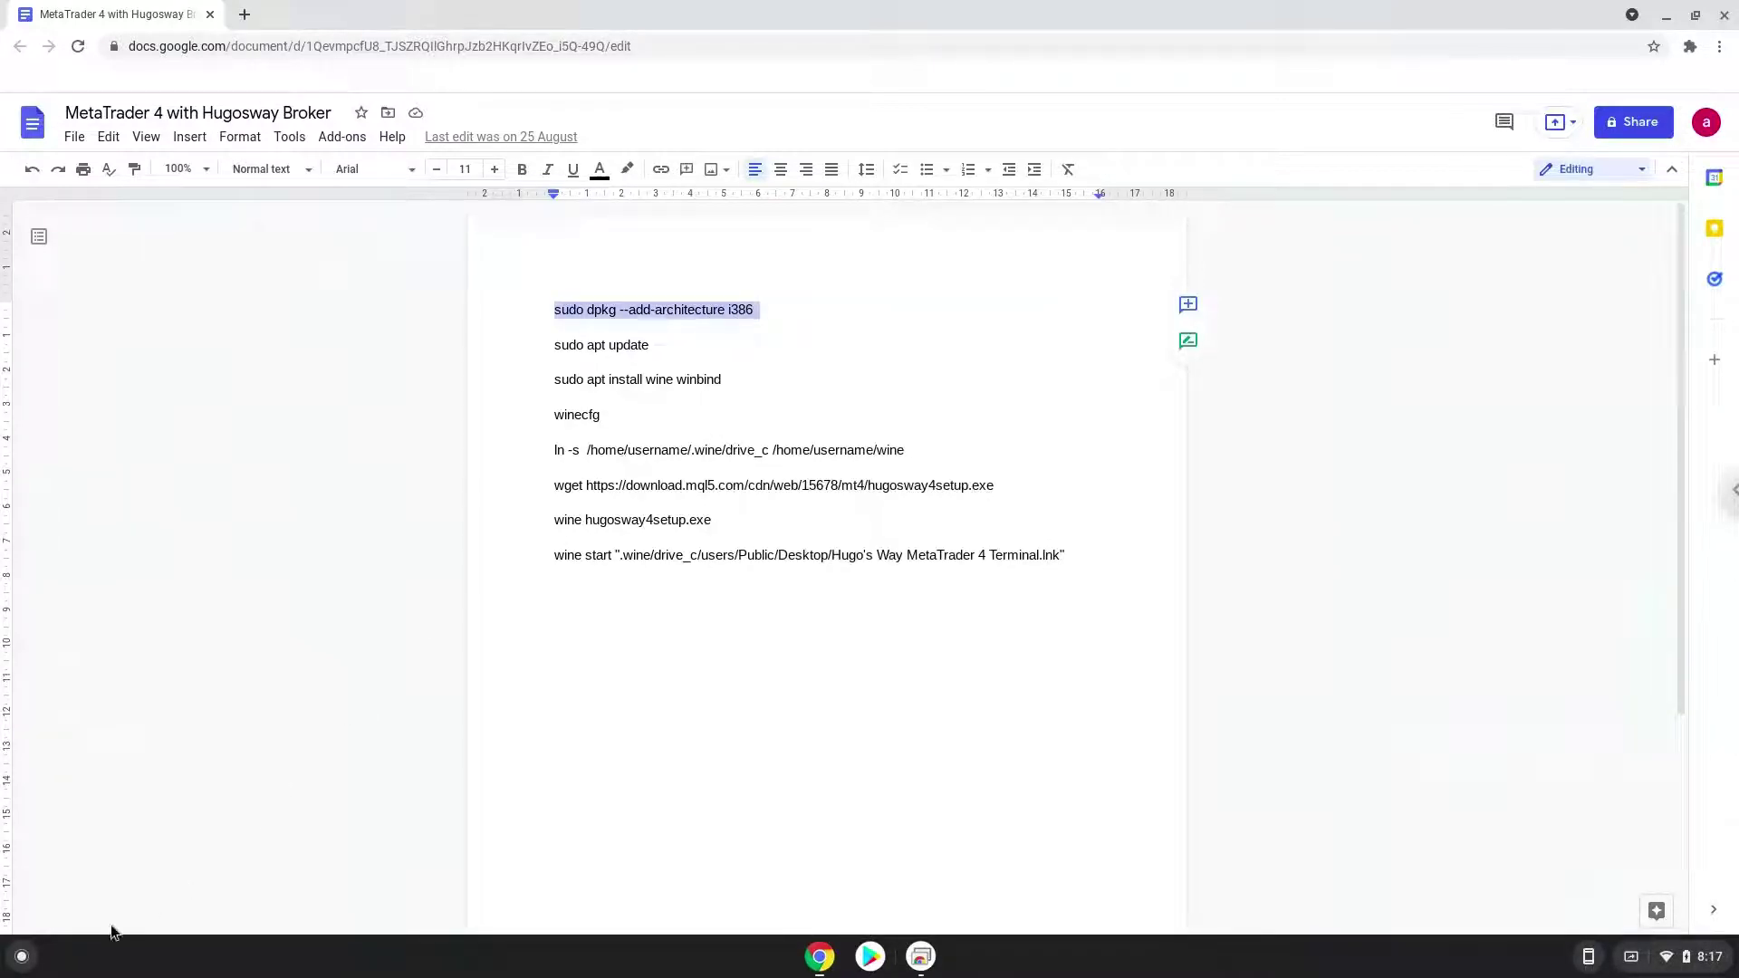
# Launch the Terminal app from the launcher and maximize its window
pyautogui.click(24, 959)
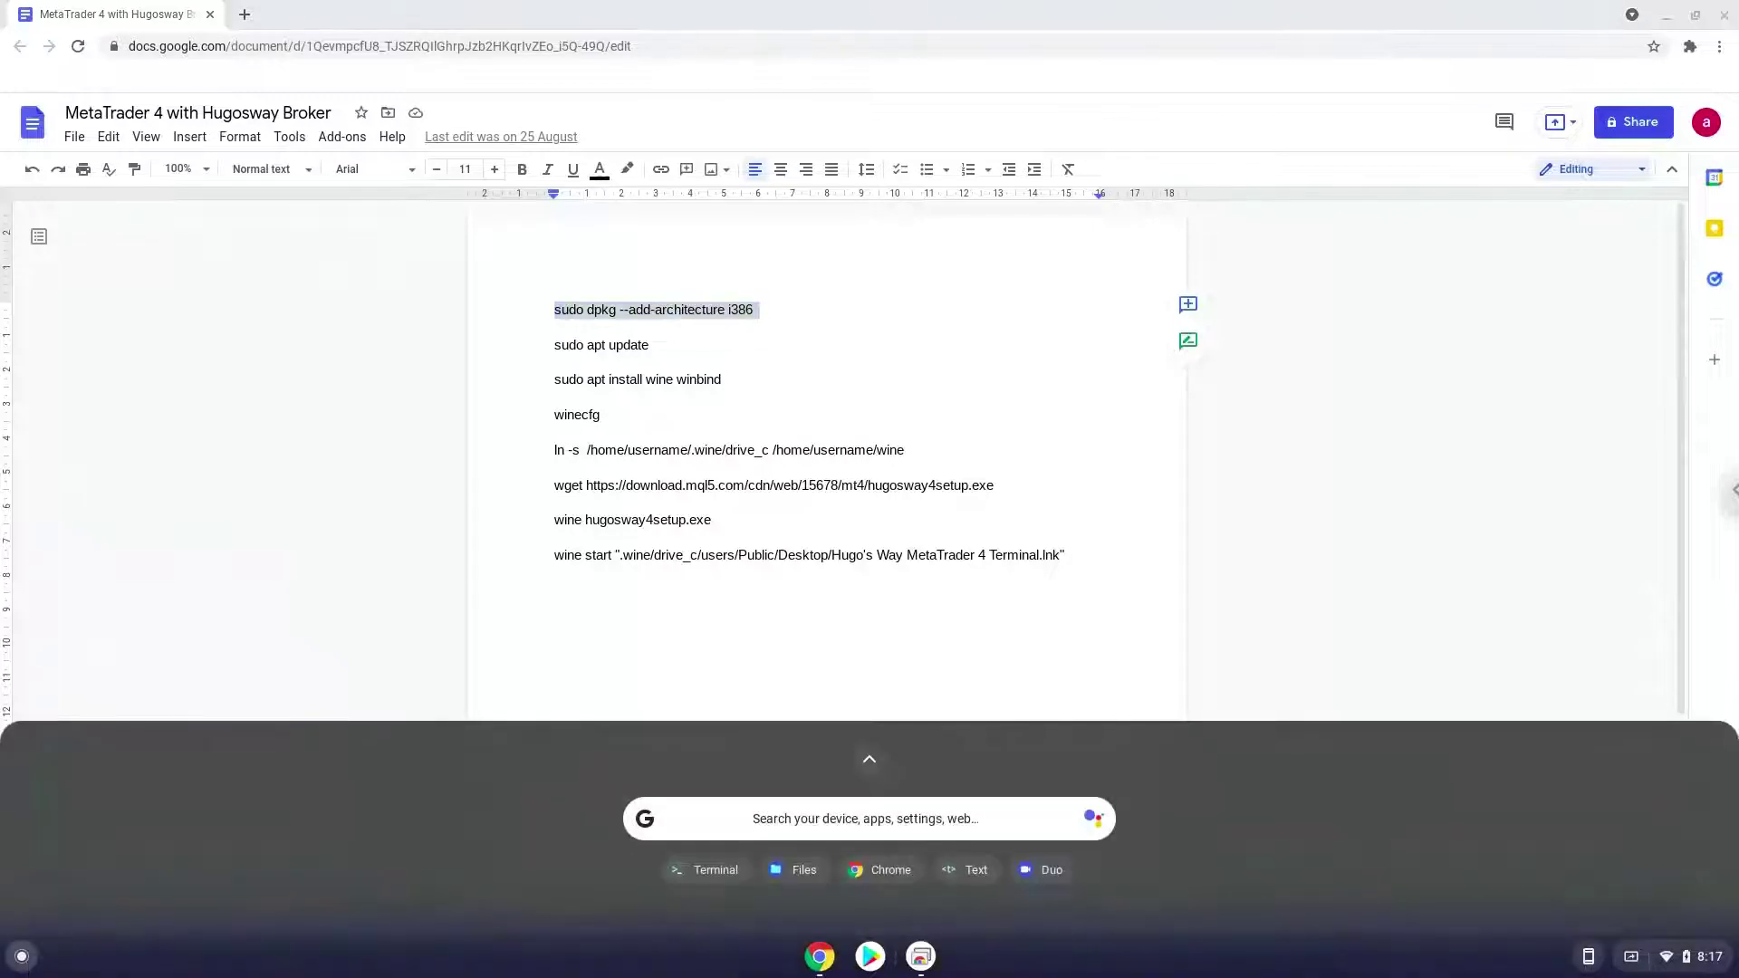
pyautogui.write('ter')
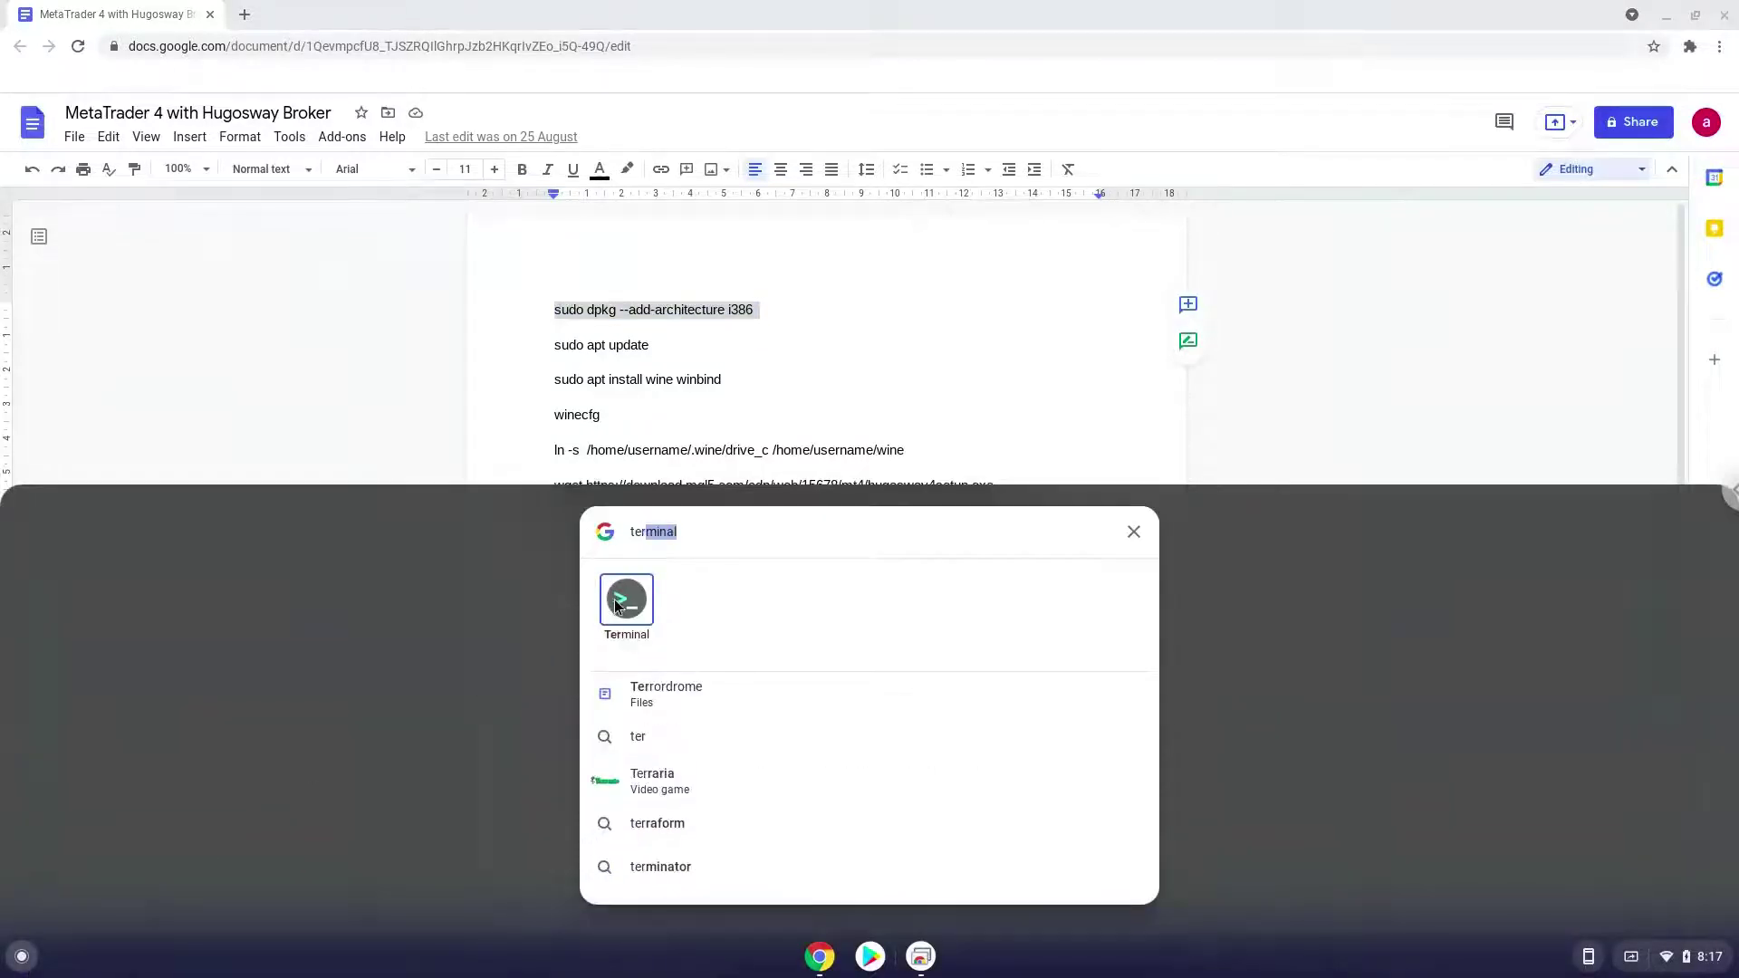
pyautogui.click(615, 600)
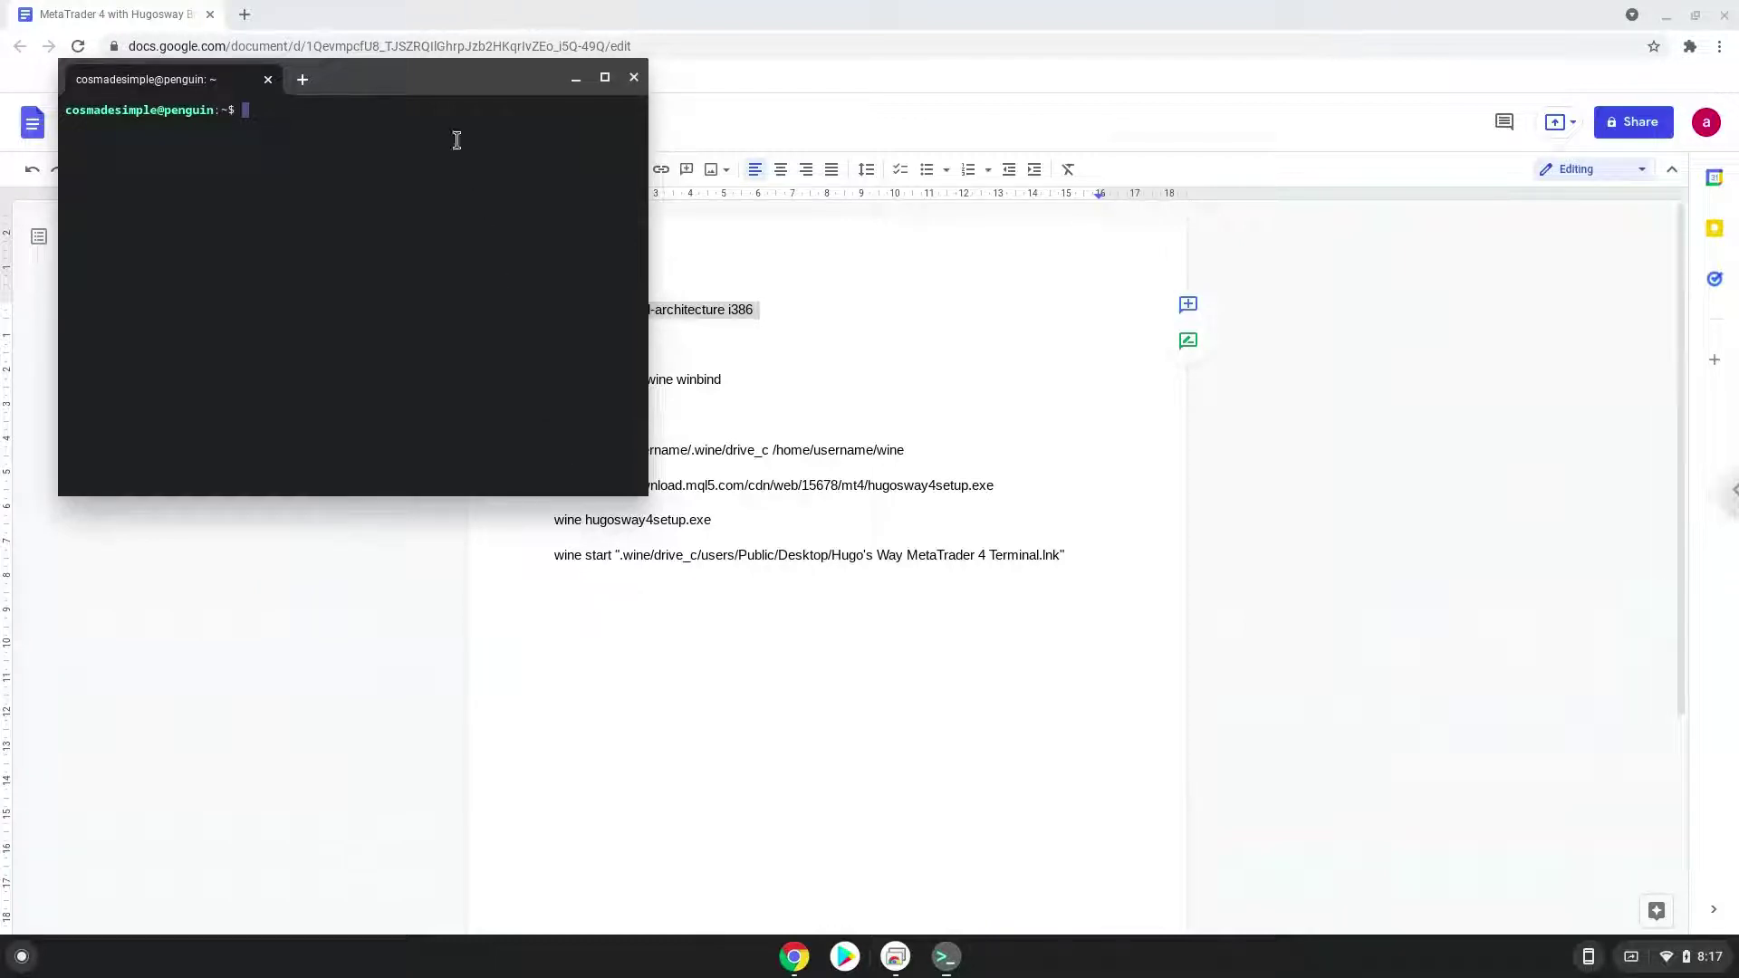
pyautogui.doubleClick(433, 80)
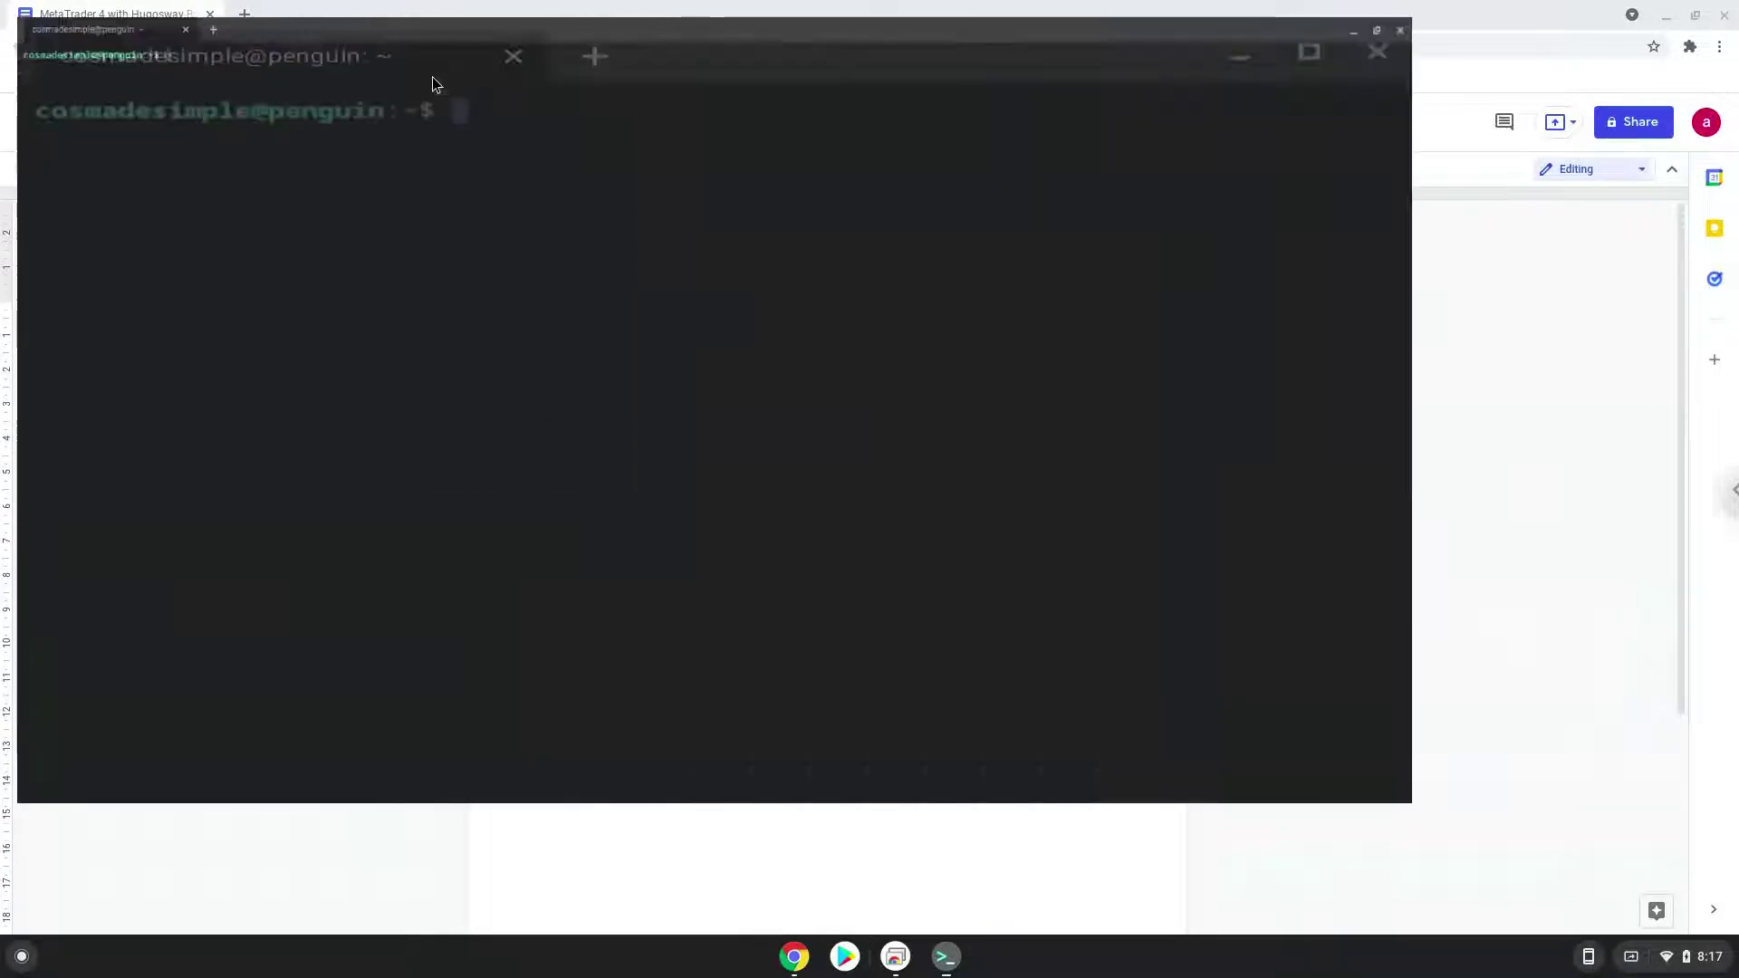
# Add the i386 architecture with dpkg and copy the 'sudo apt update' line
pyautogui.hotkey('ctrl', 'shift', 'v')
pyautogui.press('Return')
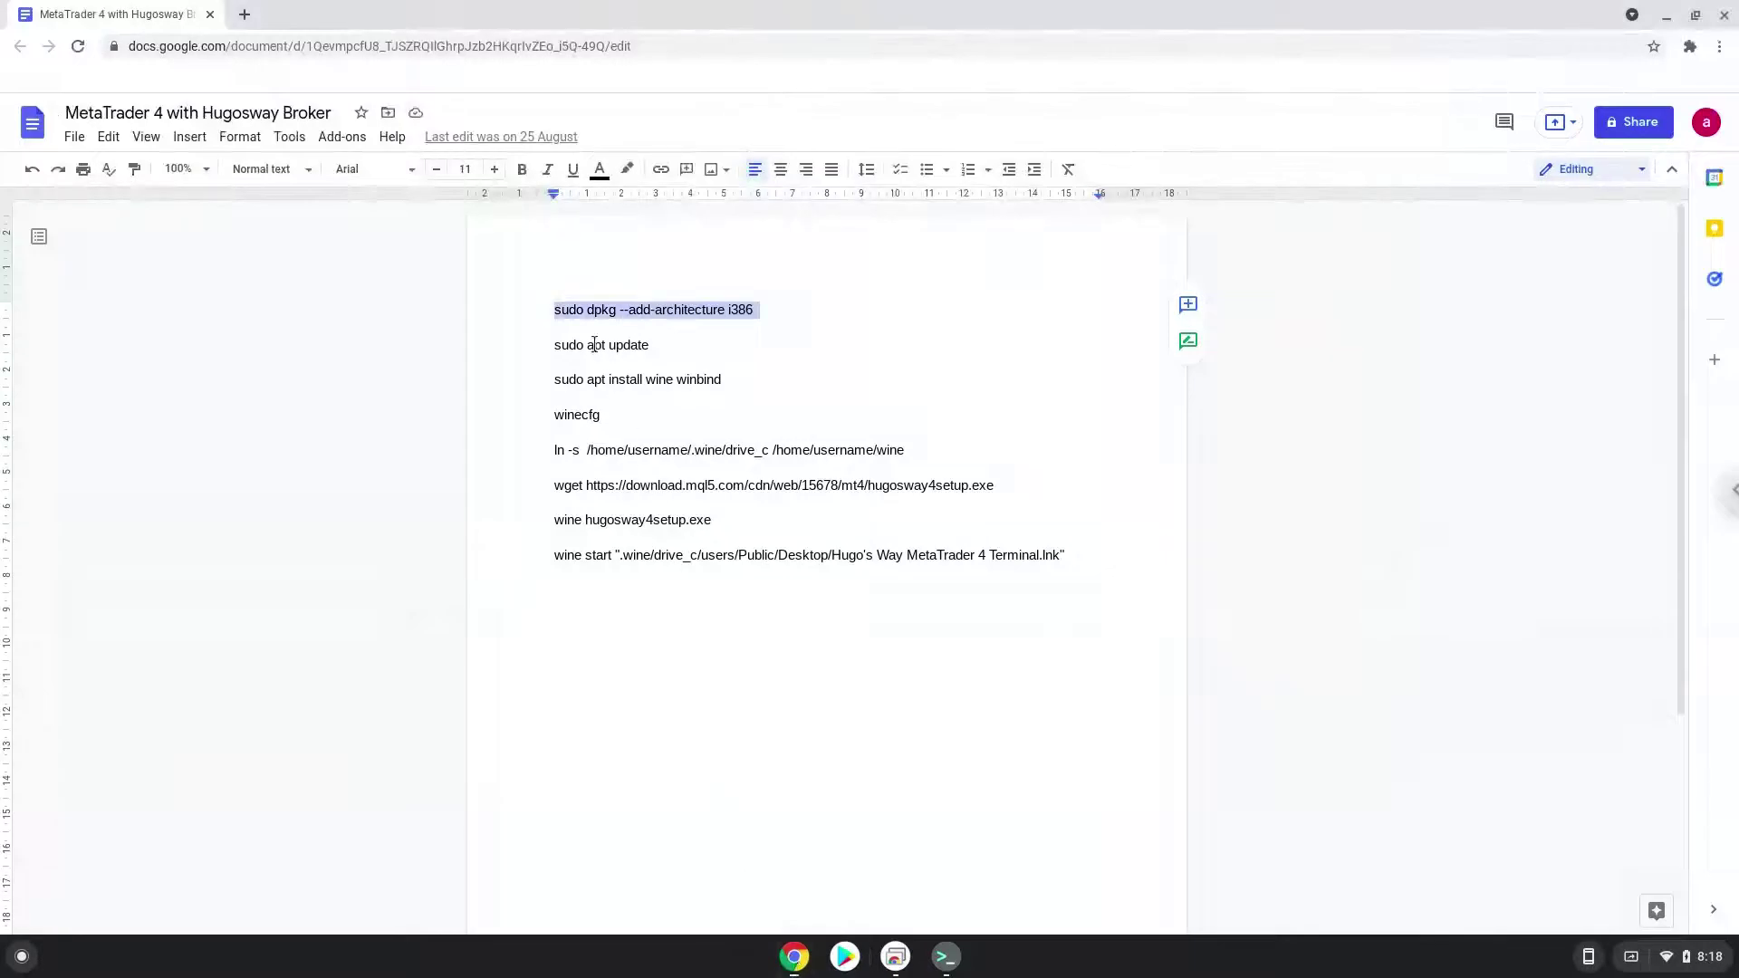
pyautogui.tripleClick(594, 344)
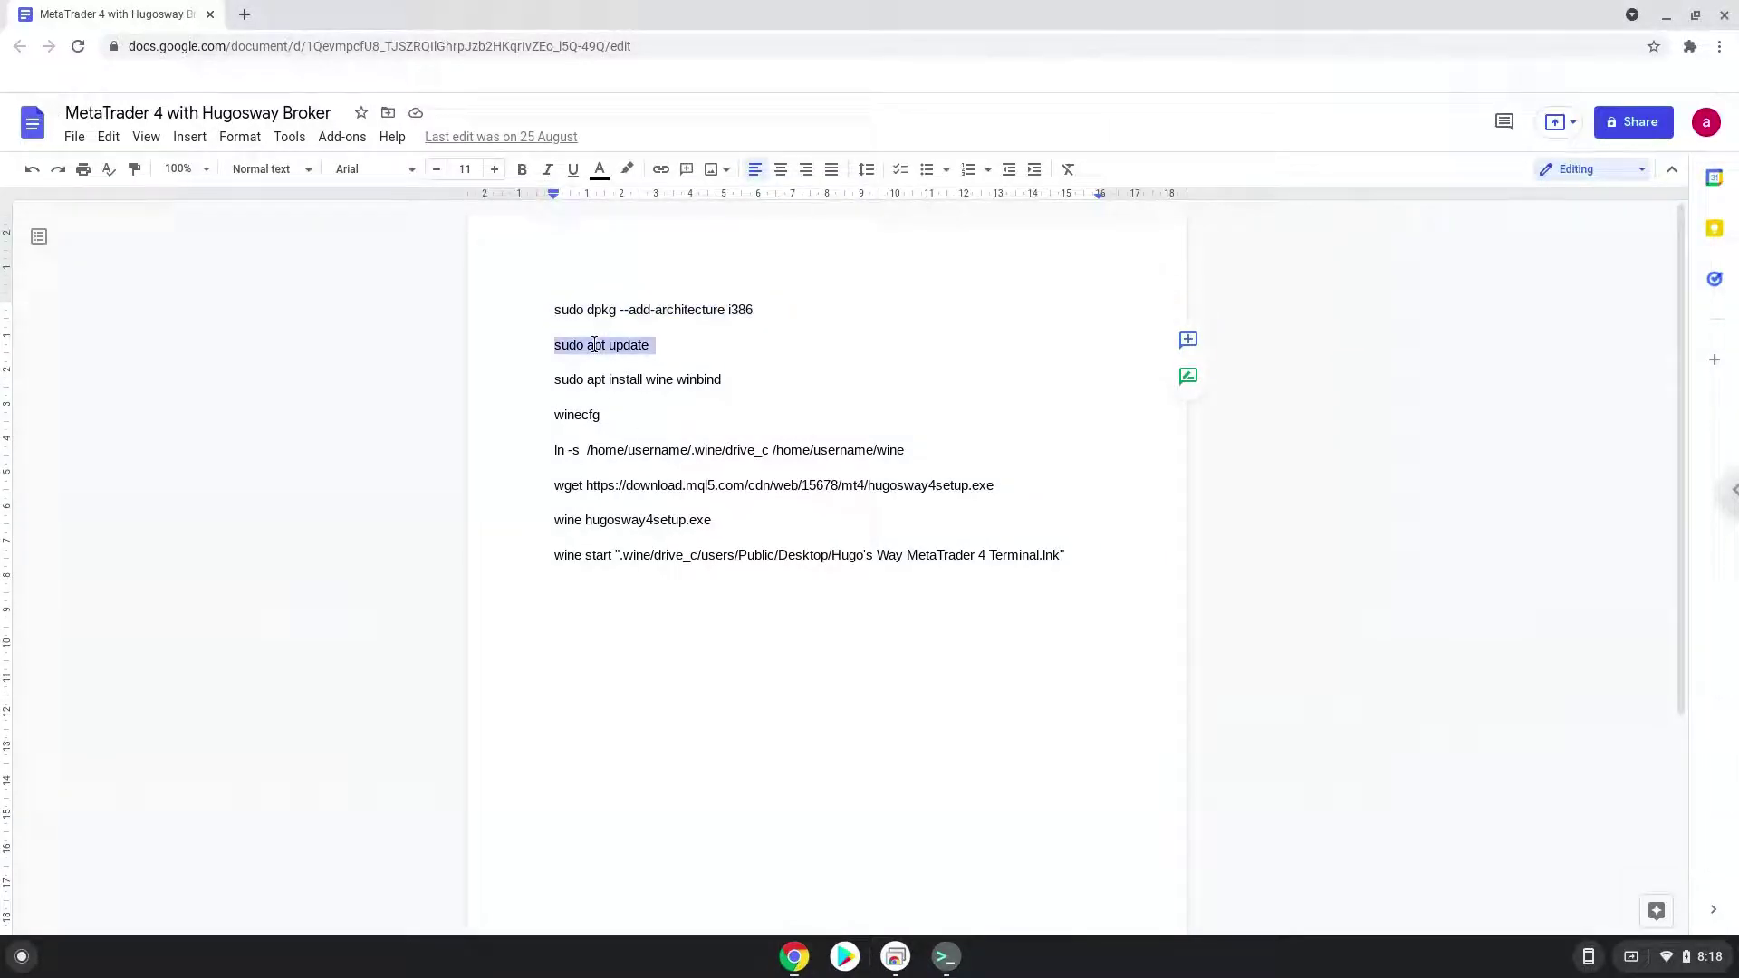
pyautogui.rightClick(594, 344)
pyautogui.click(634, 394)
# Run sudo apt update in Terminal, accepting both repository changes with y
pyautogui.click(946, 956)
pyautogui.hotkey('ctrl', 'shift', 'v')
pyautogui.press('Return')
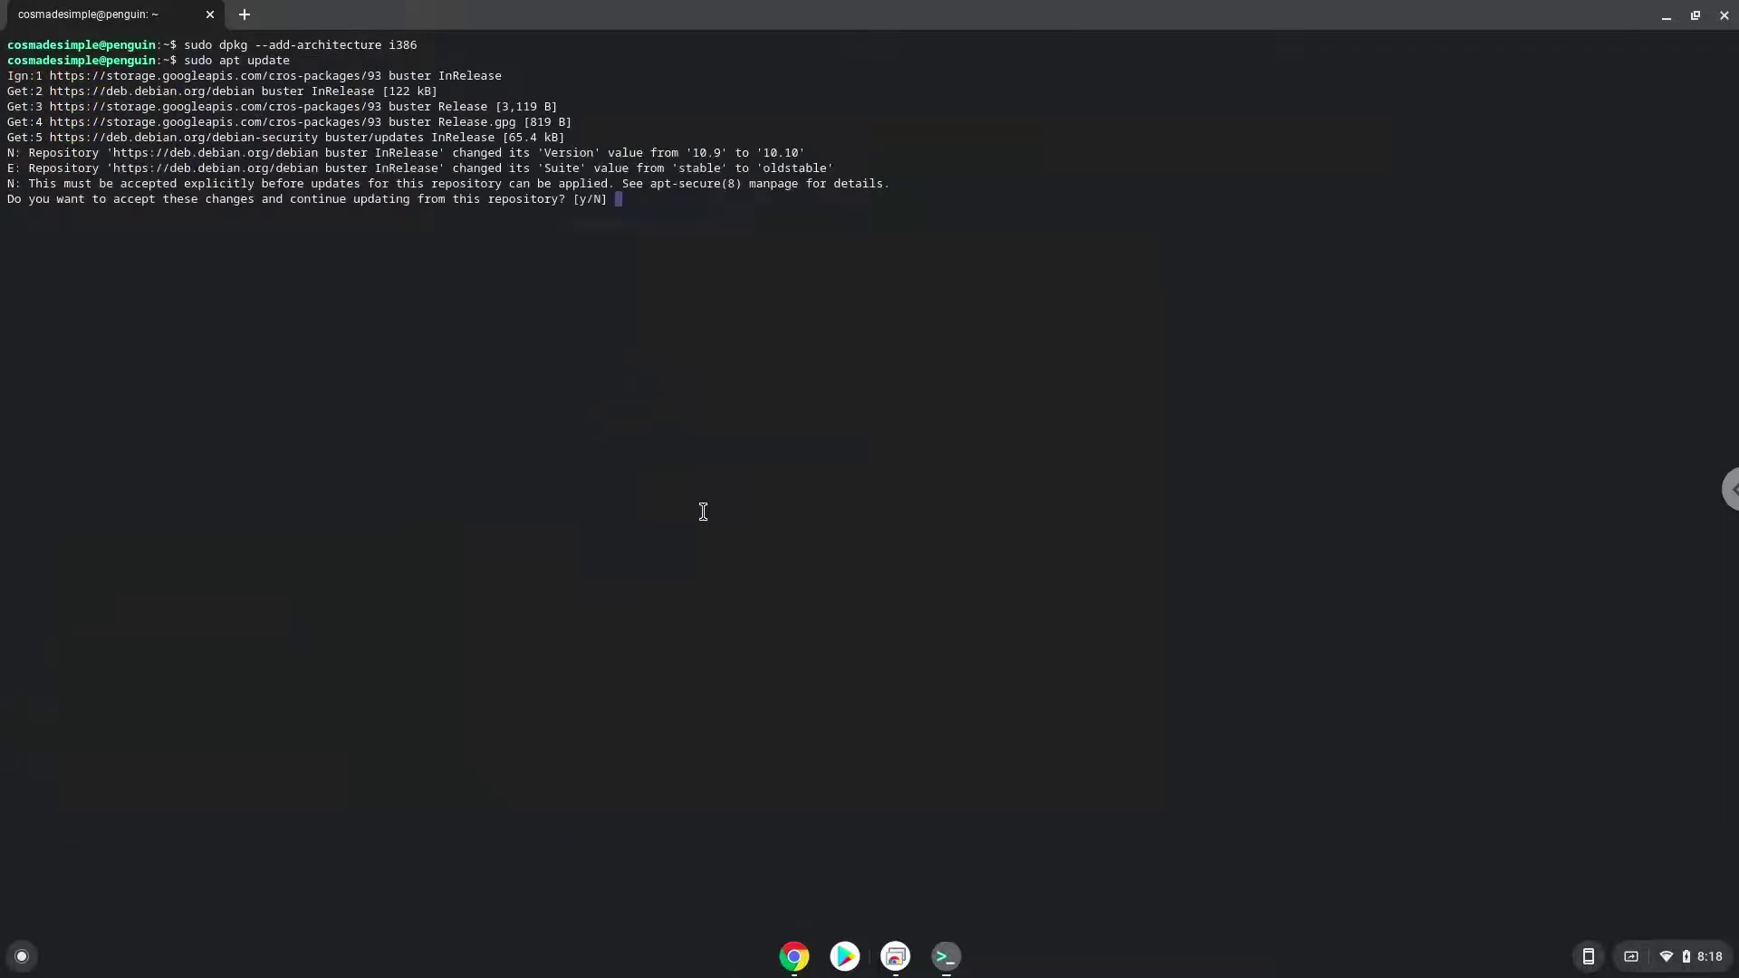
pyautogui.write('y')
pyautogui.press('Return')
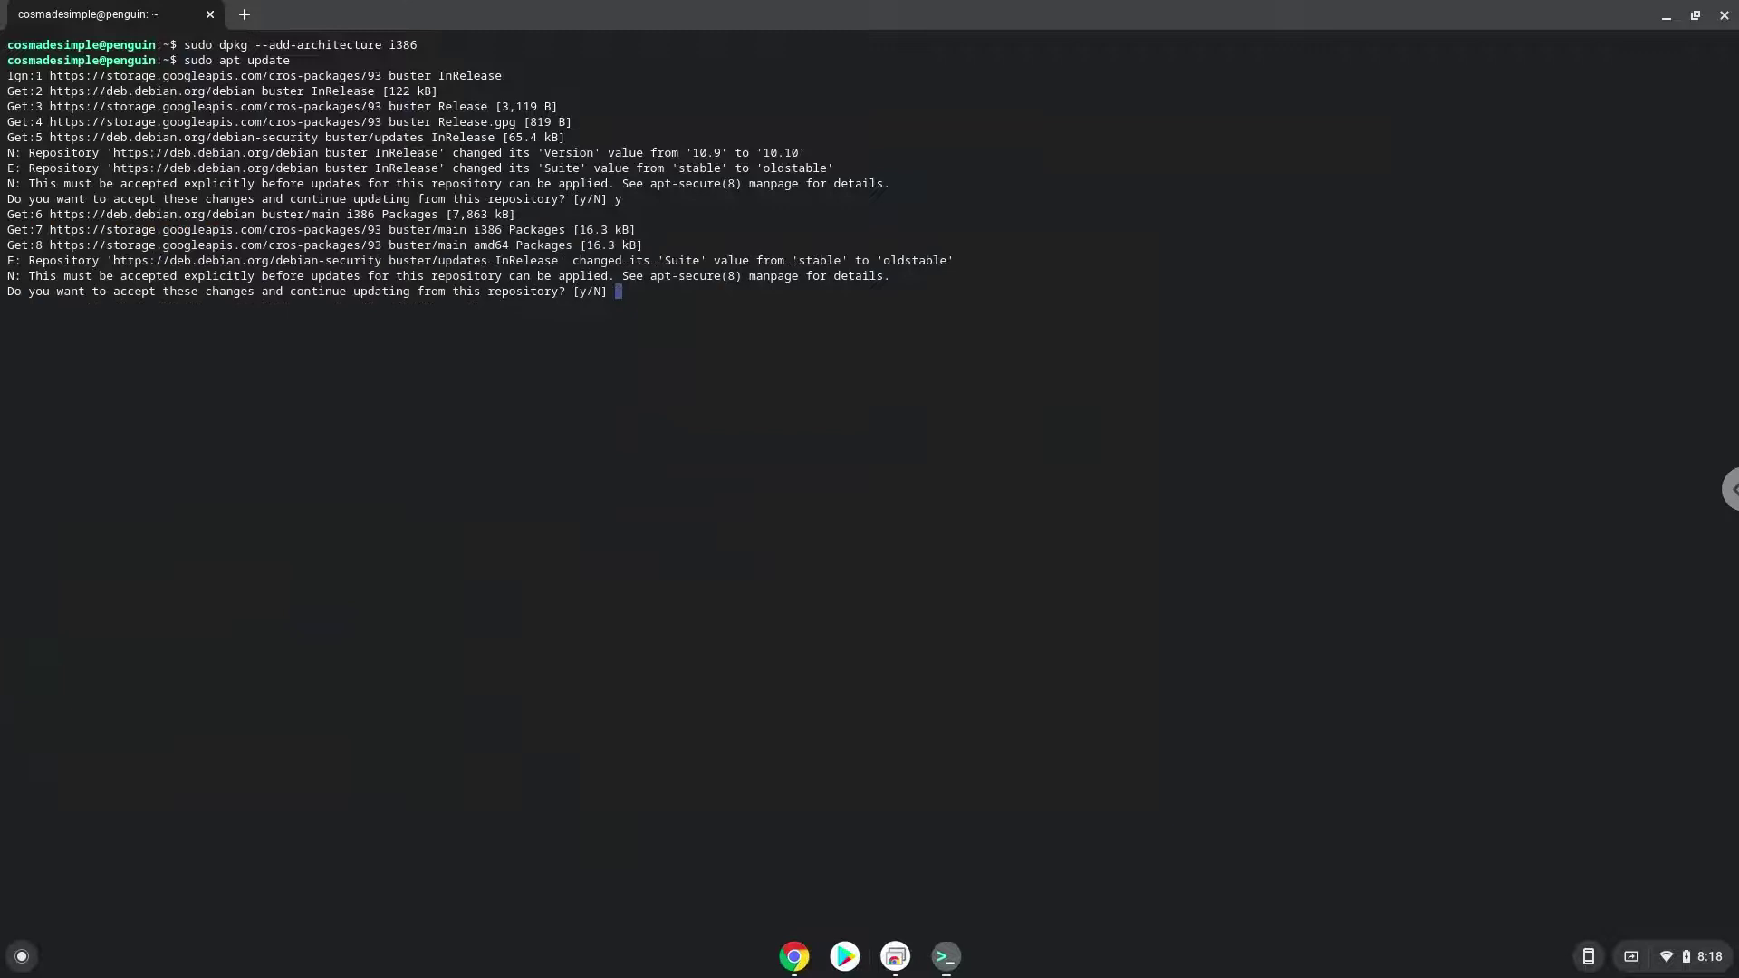
pyautogui.write('y')
pyautogui.press('Return')
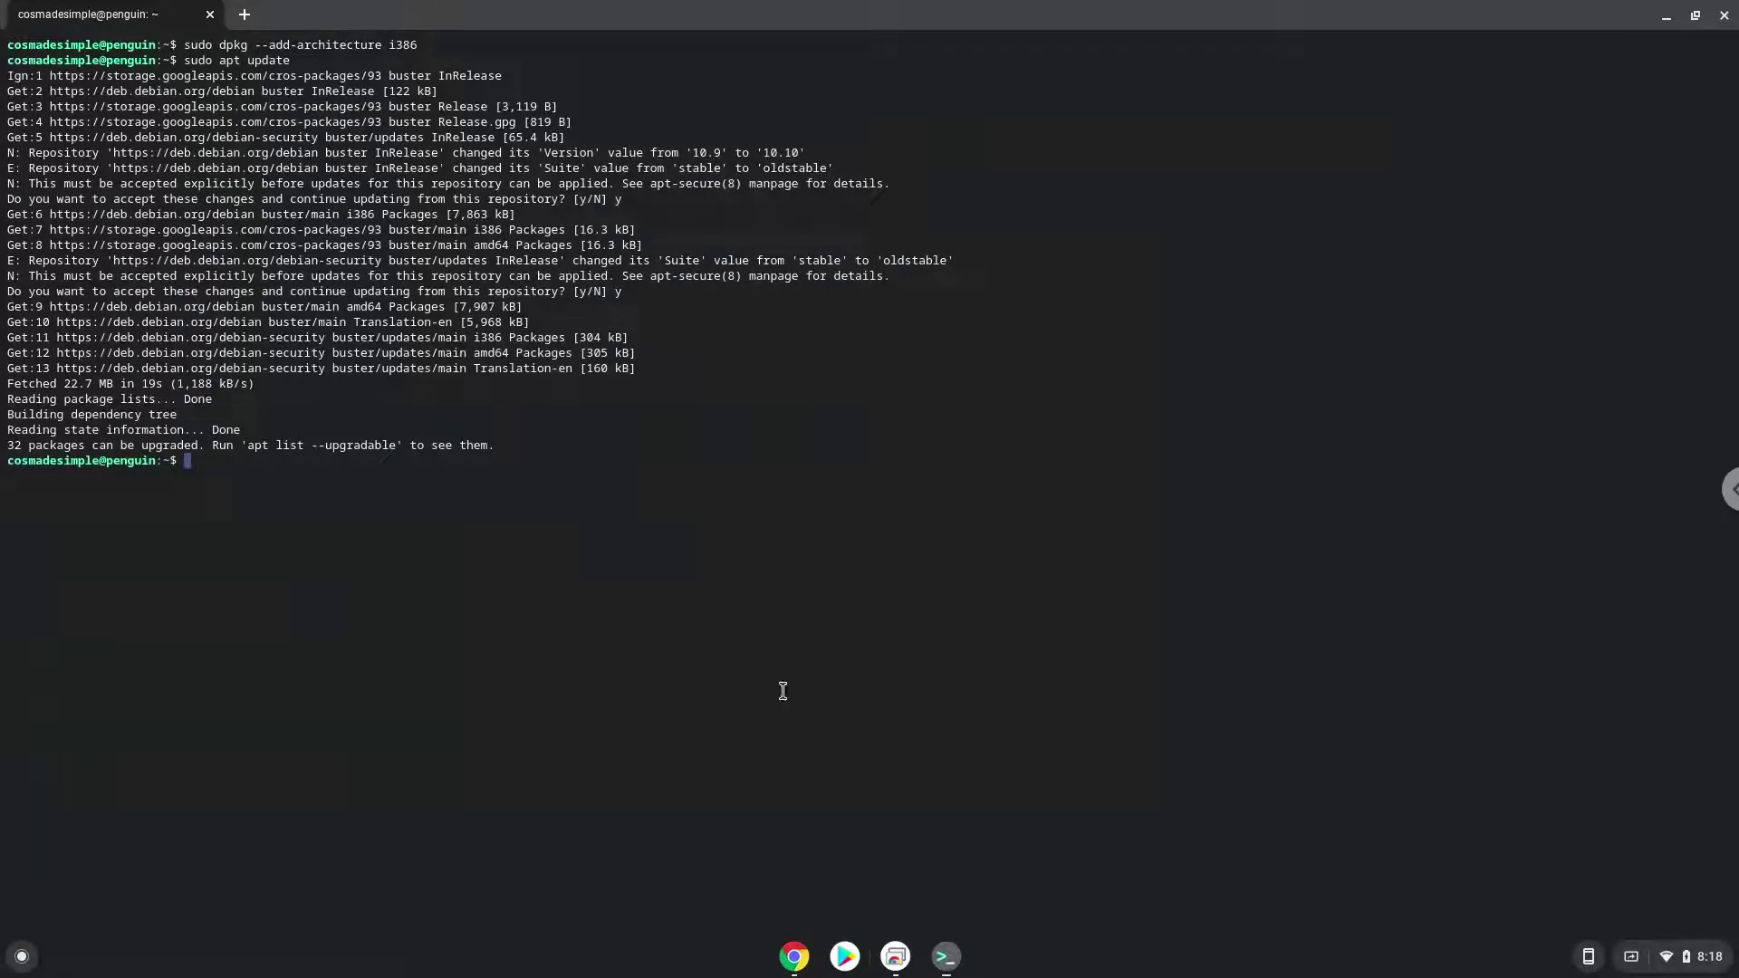
# Run 'sudo apt install wine winbind', confirming with Y and declining WINS settings from DHCP
pyautogui.click(794, 953)
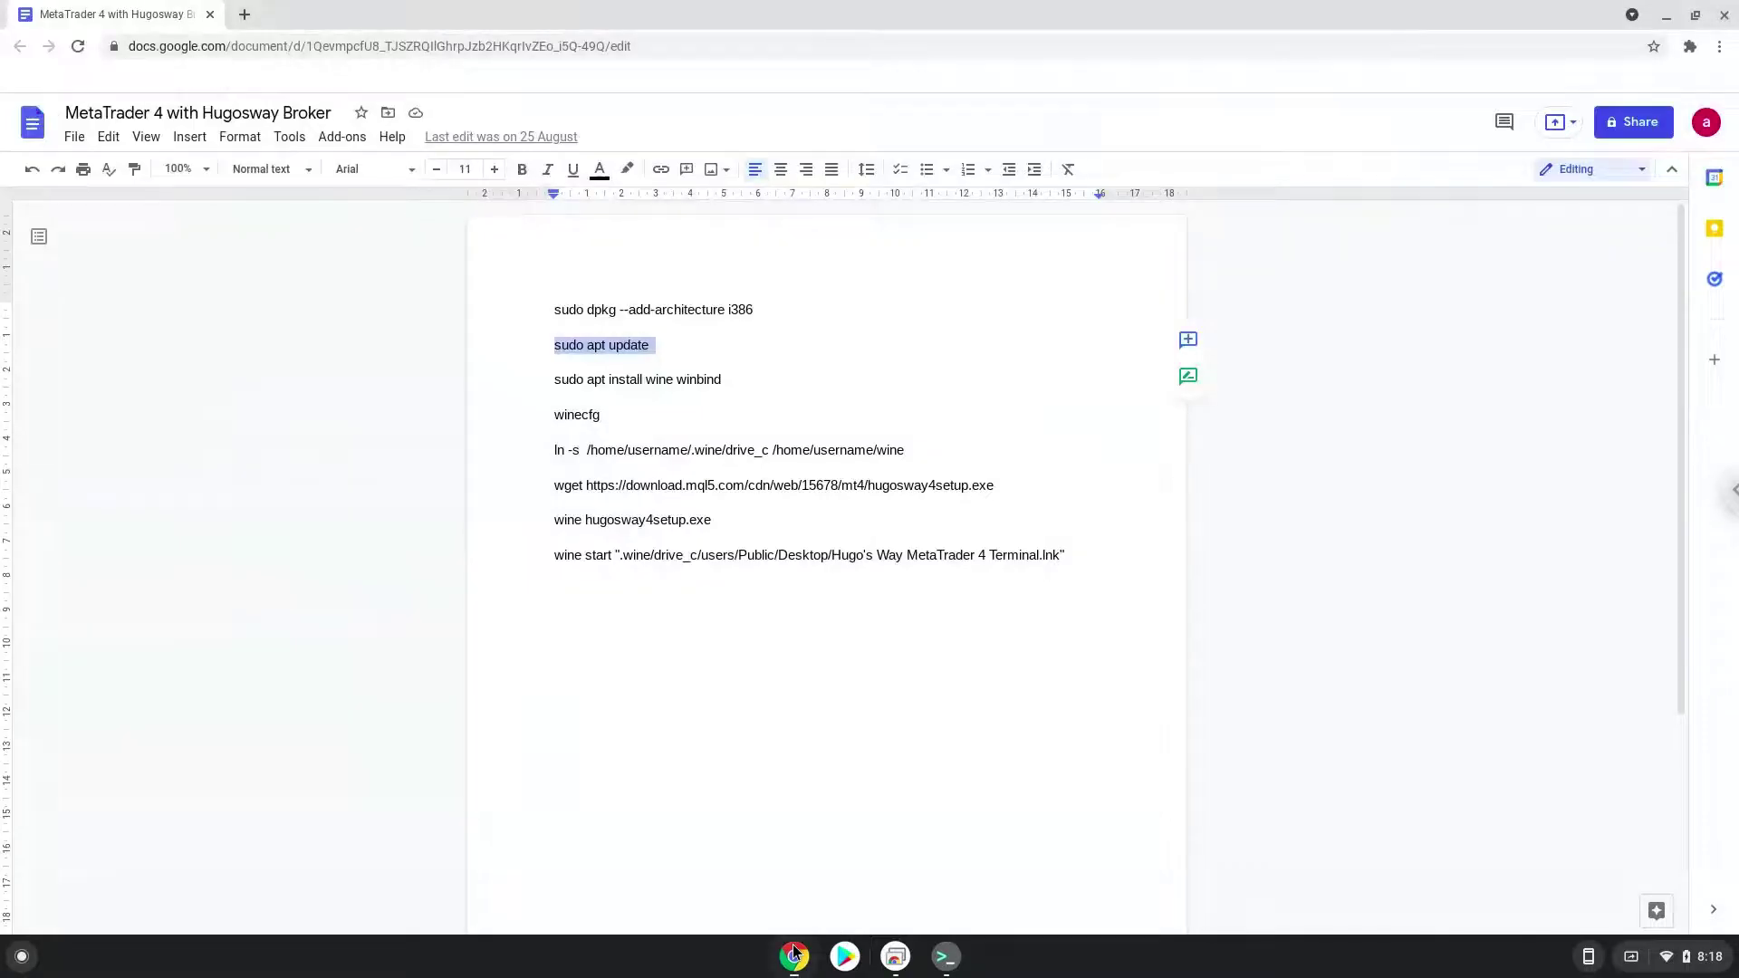
pyautogui.tripleClick(670, 380)
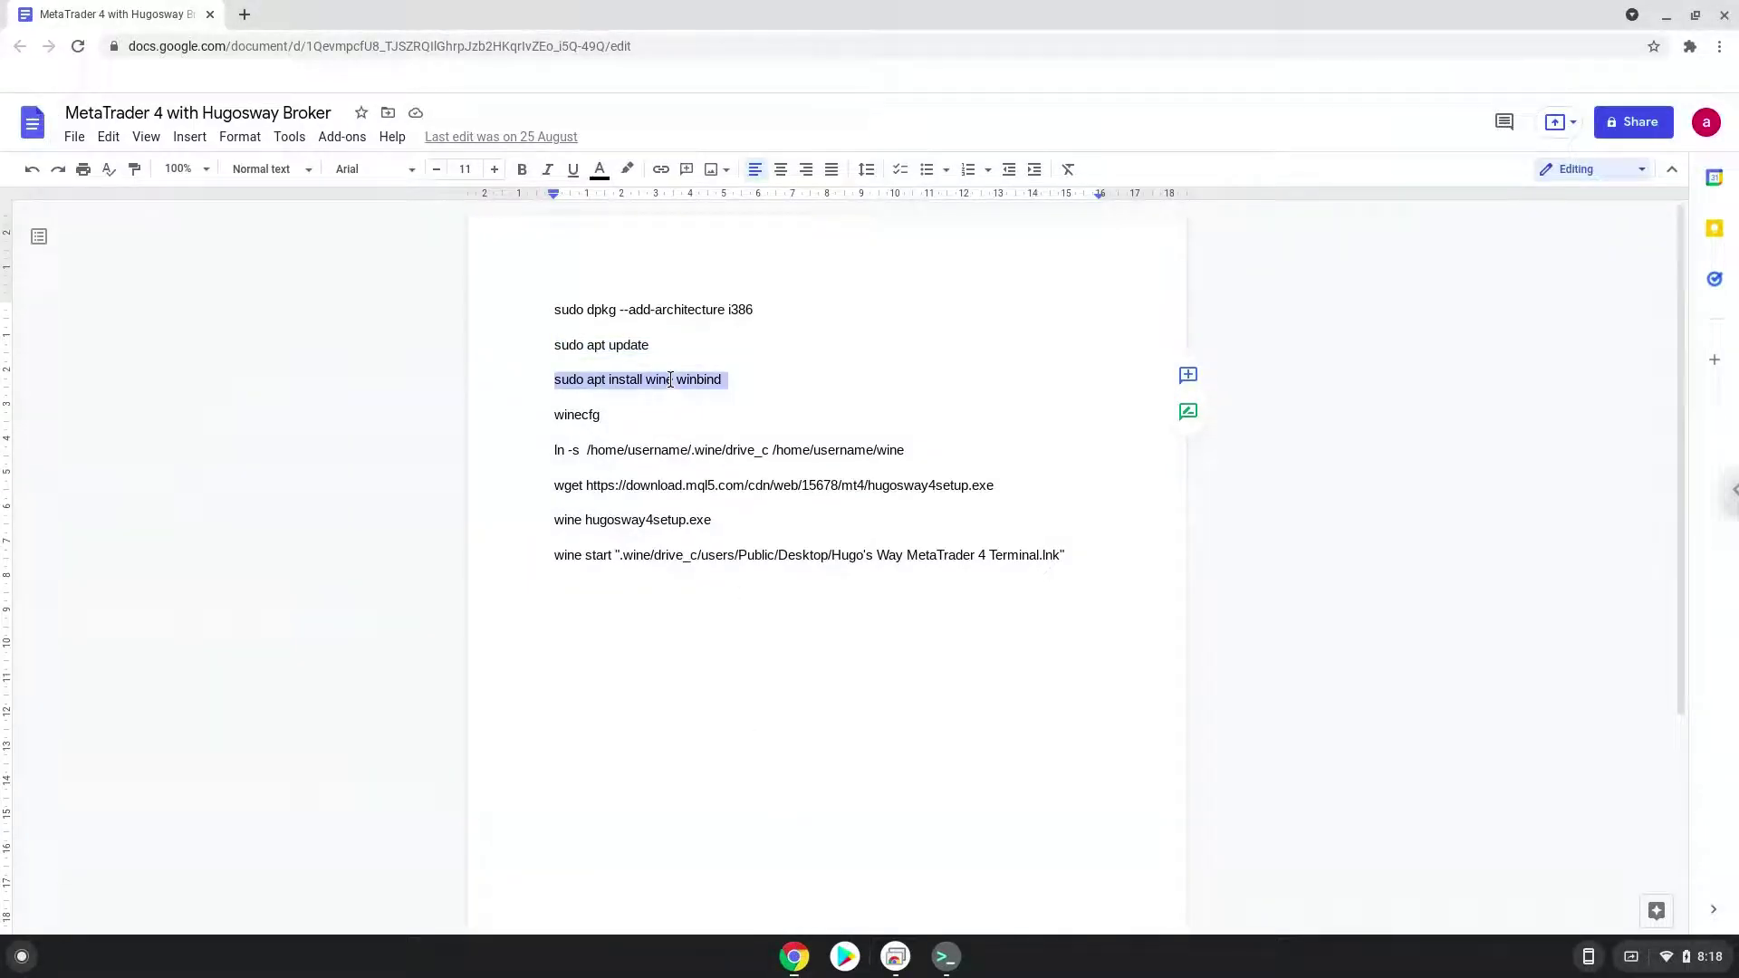
pyautogui.rightClick(670, 379)
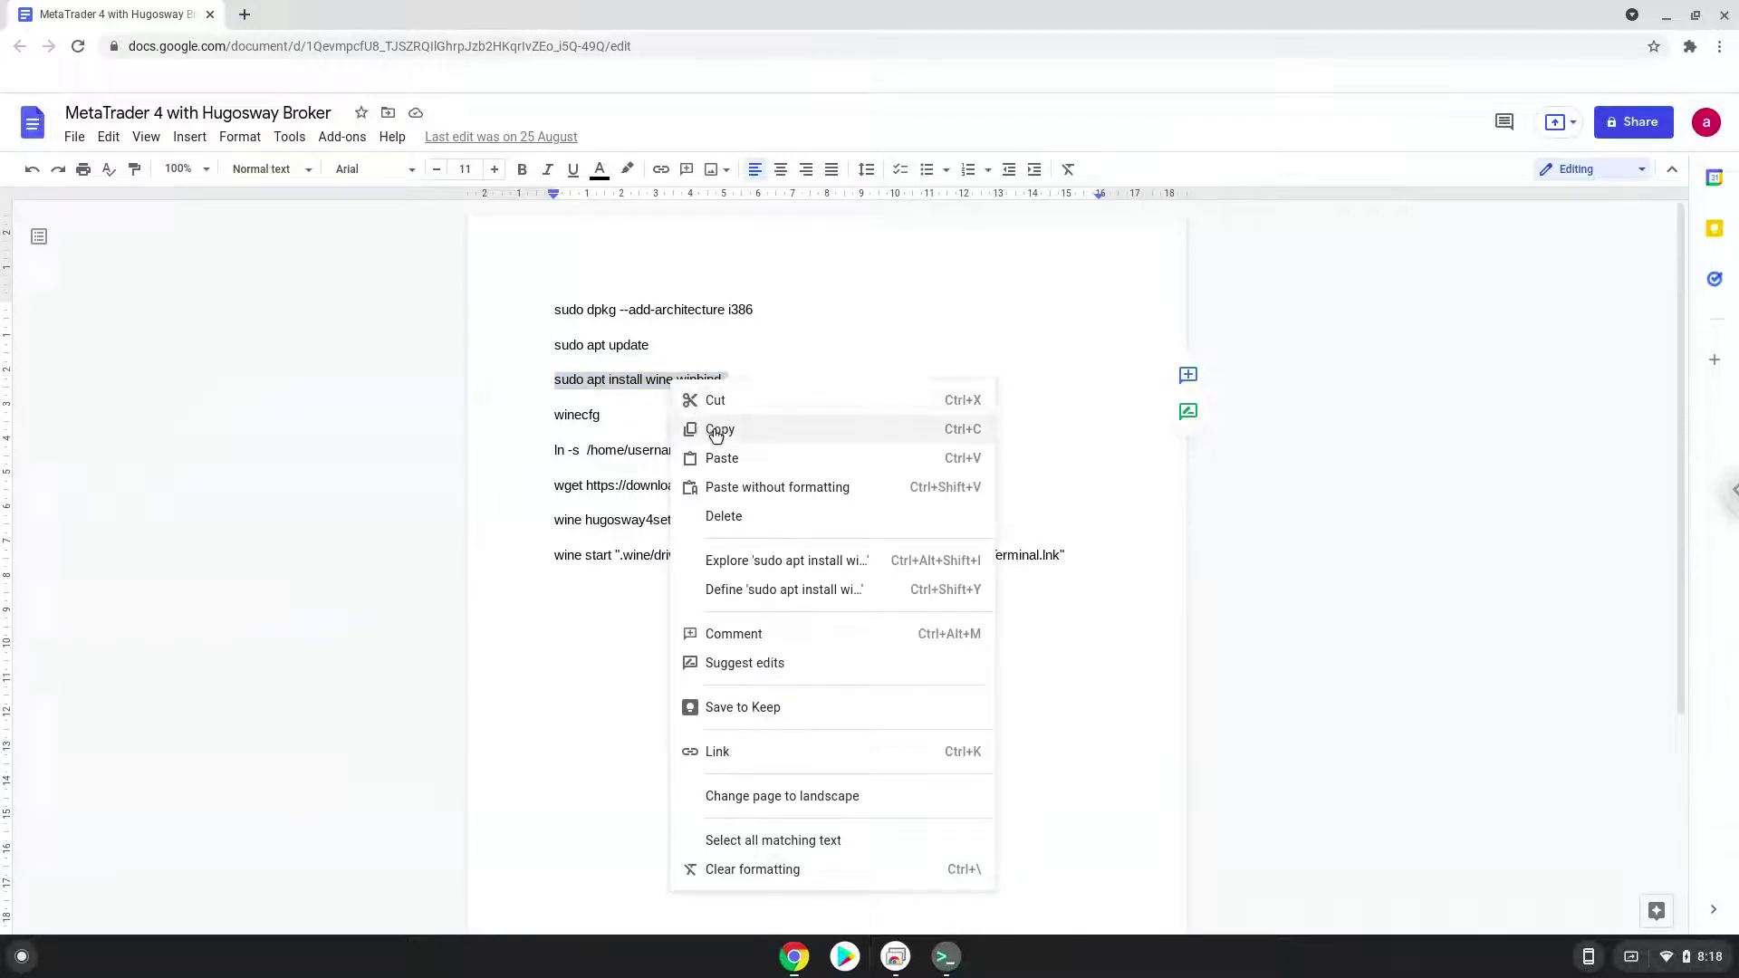
pyautogui.click(716, 431)
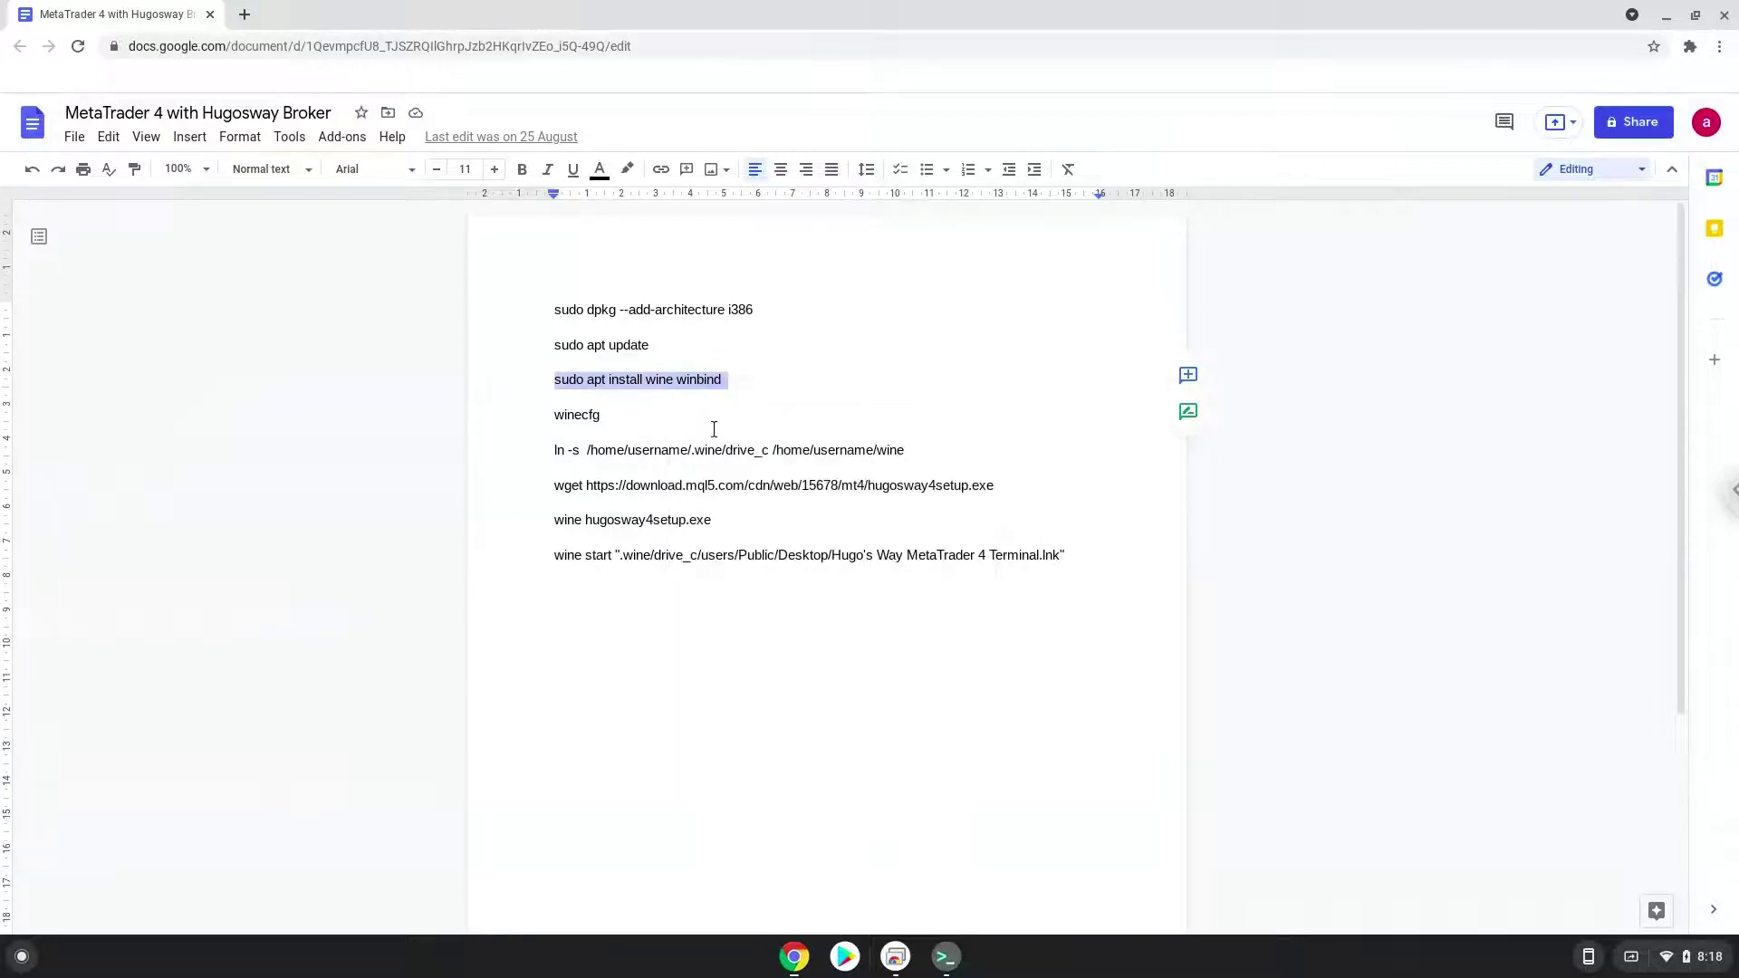
pyautogui.click(946, 956)
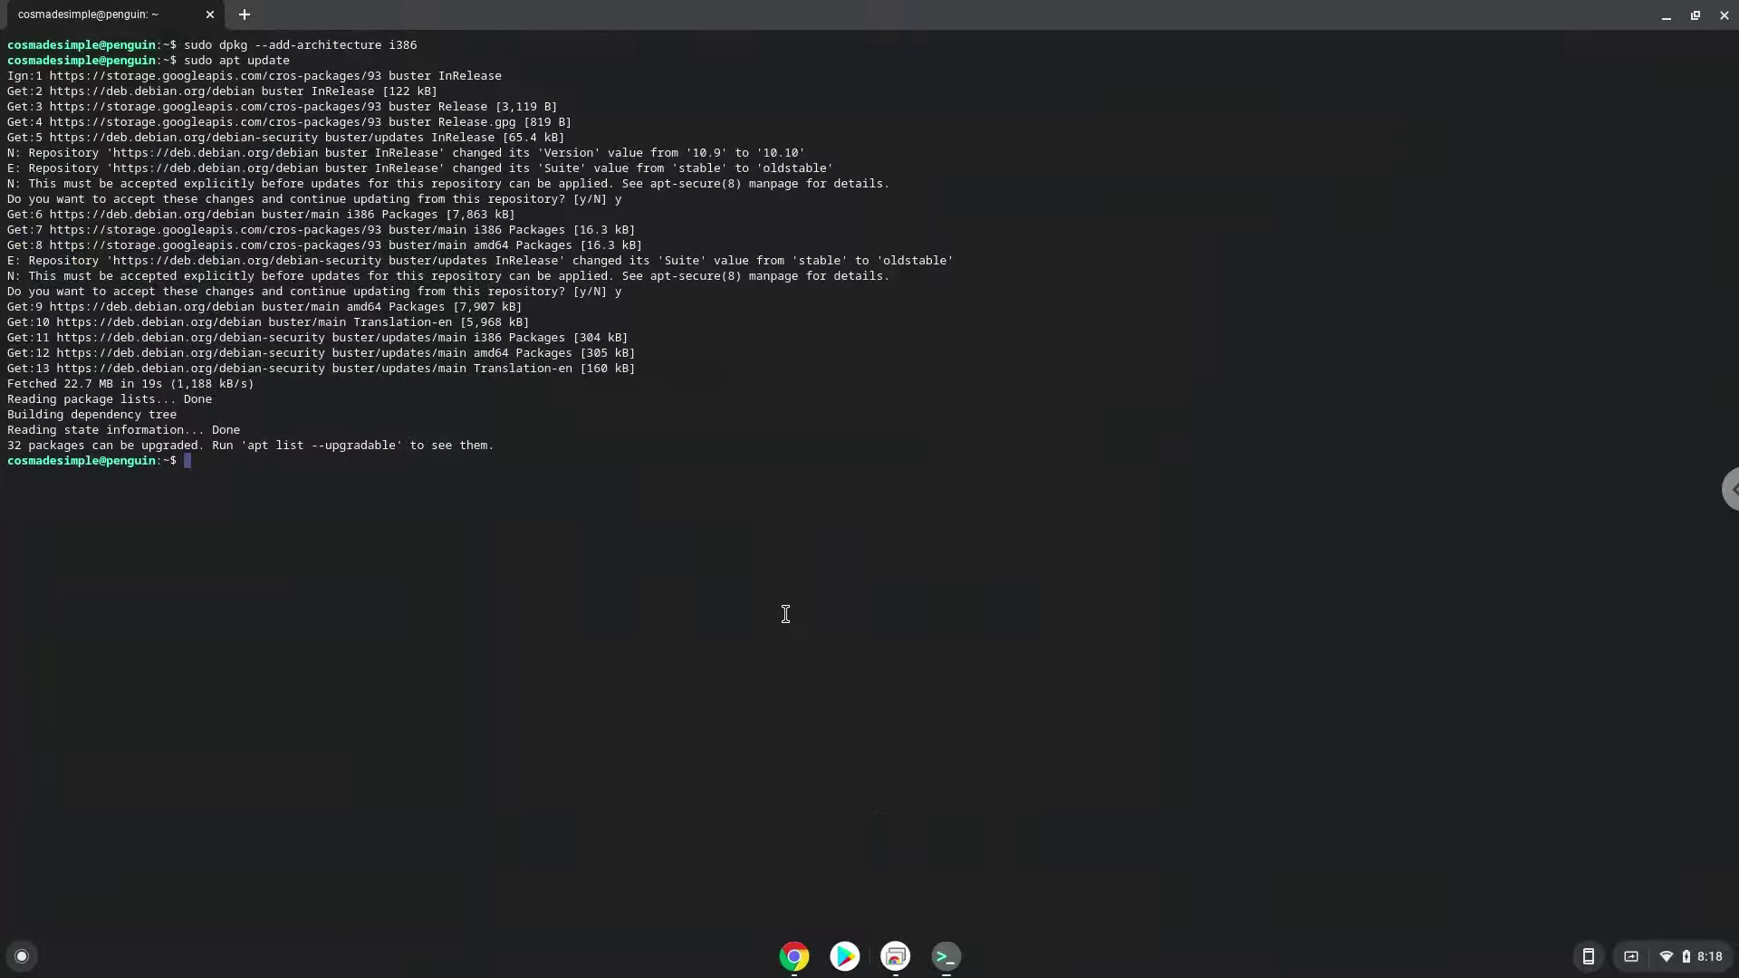
pyautogui.hotkey('ctrl', 'shift', 'v')
pyautogui.press('Return')
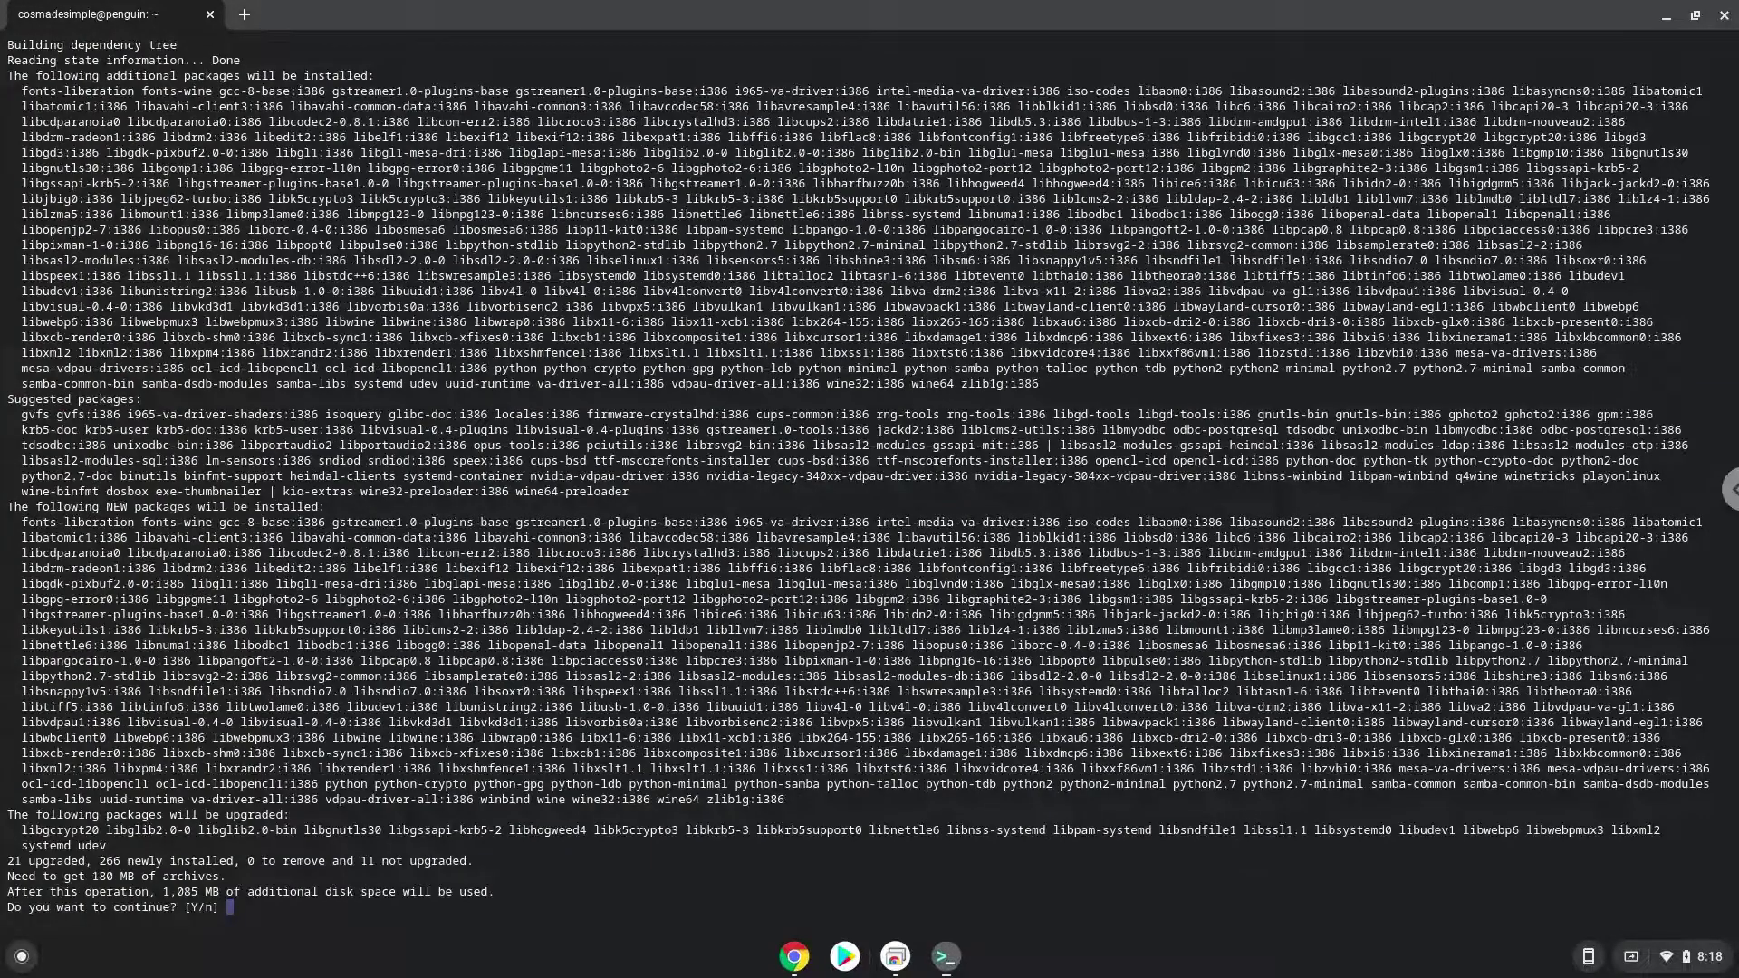
pyautogui.press('Return')
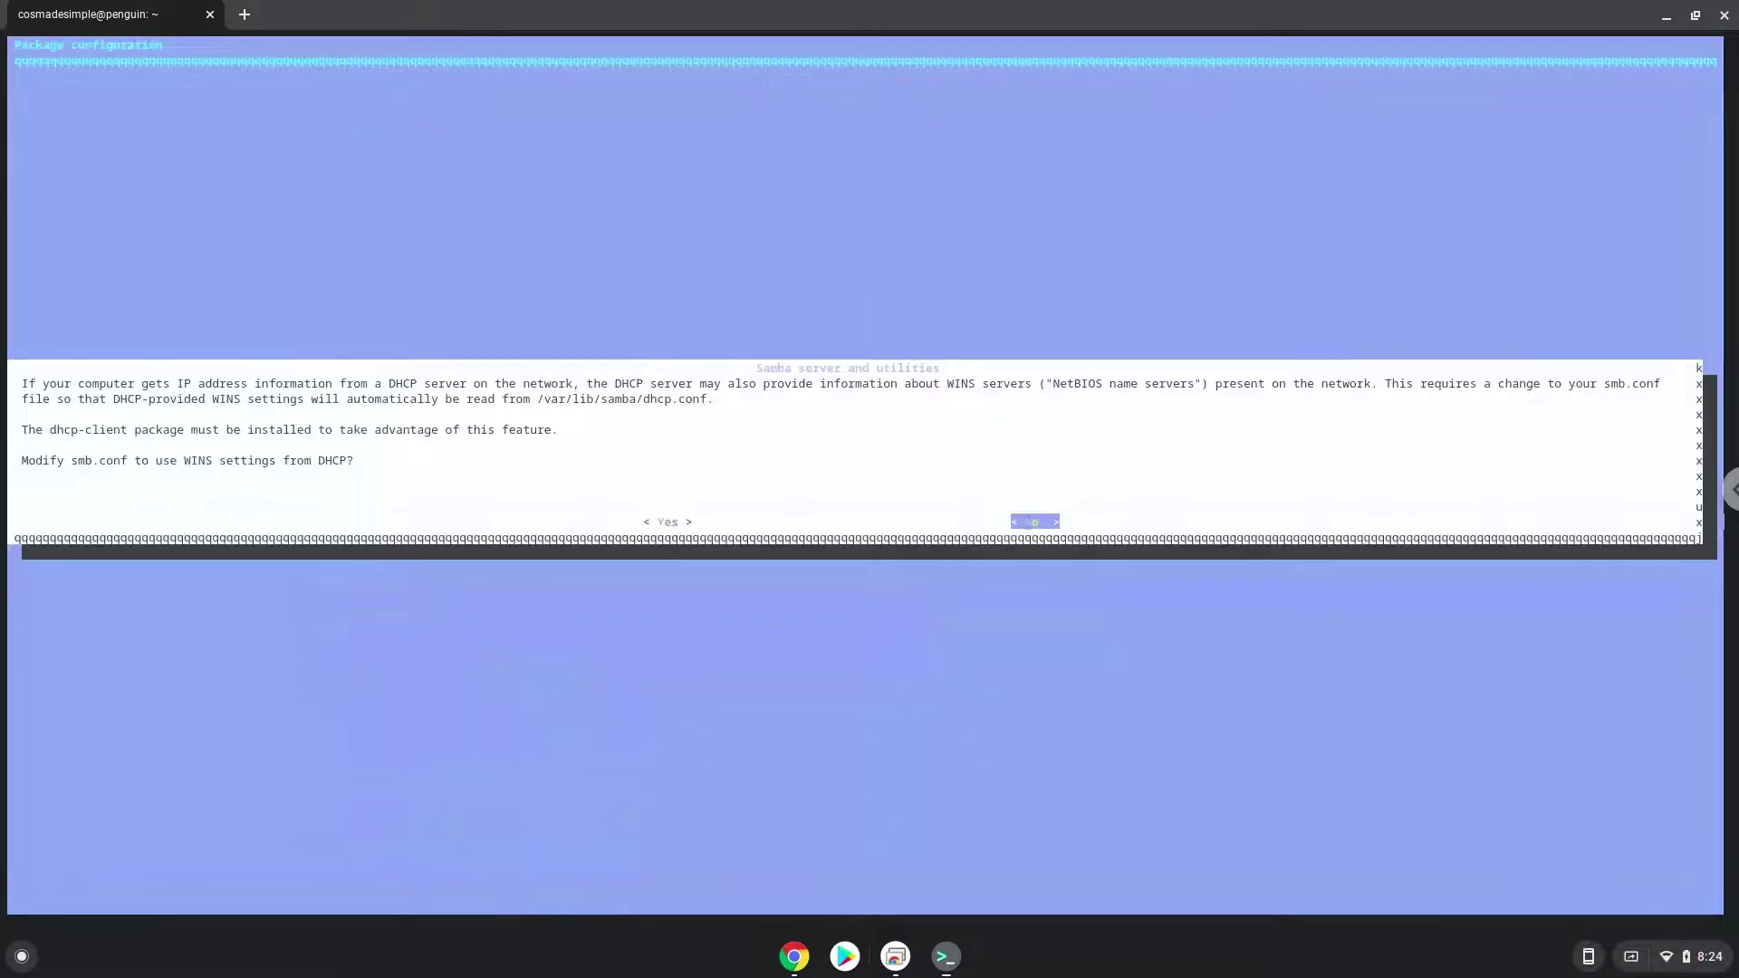
pyautogui.press('Return')
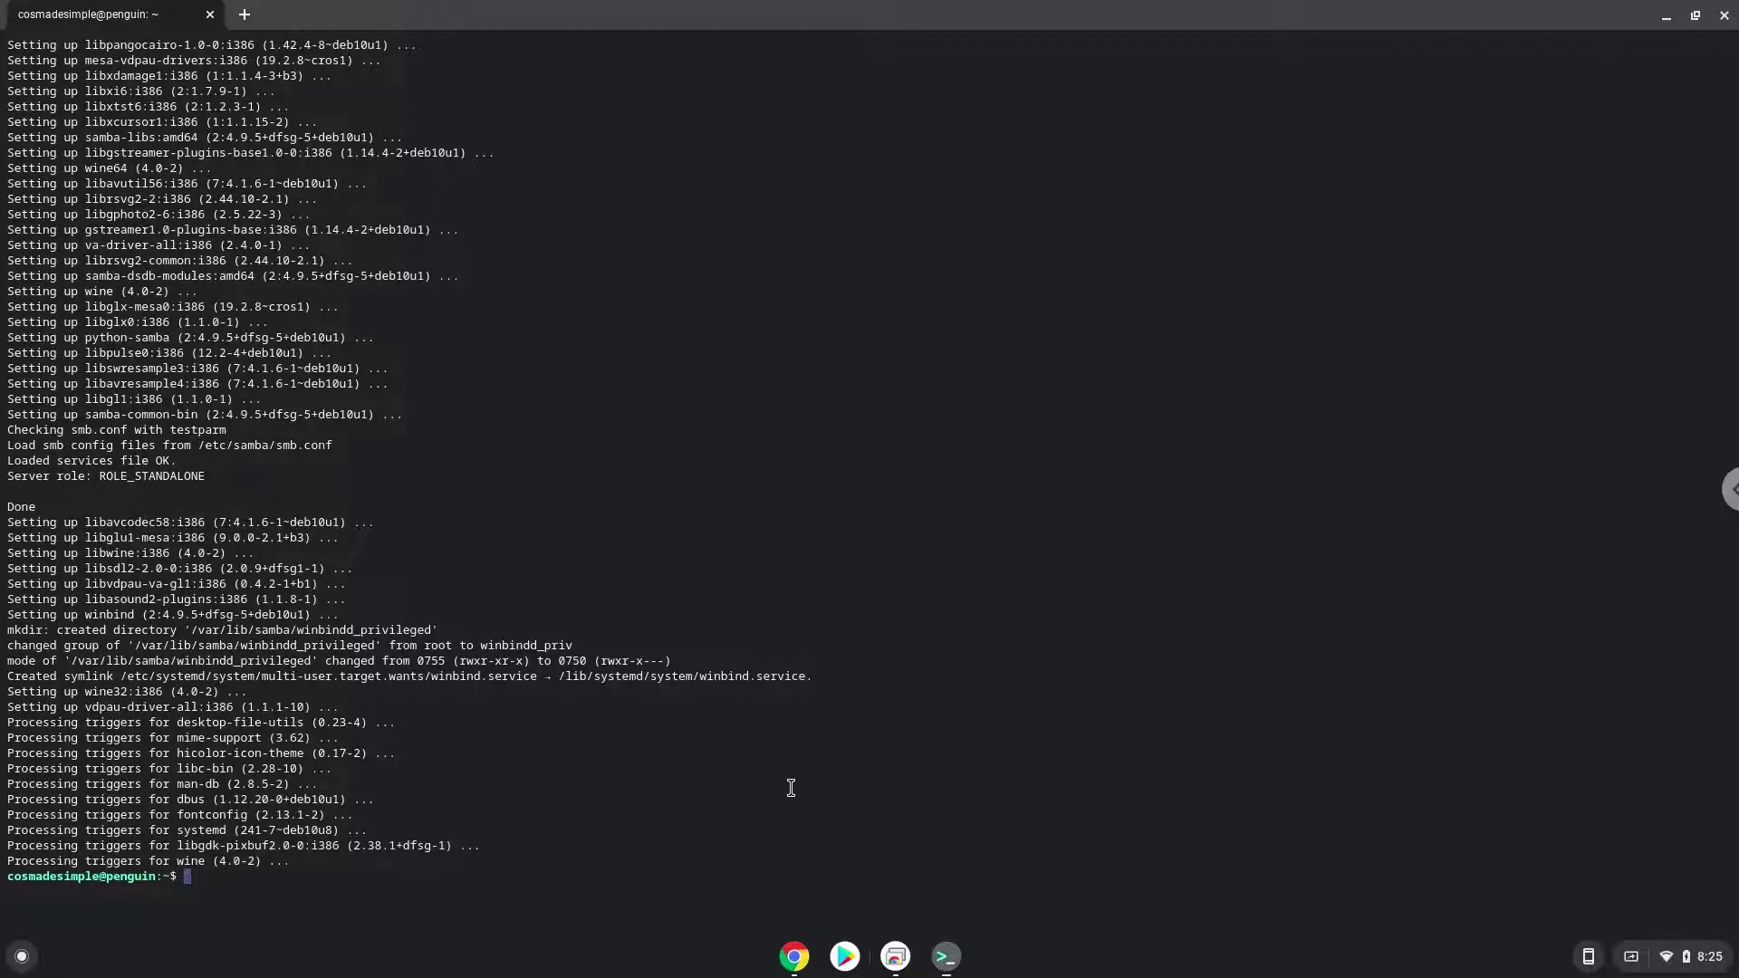
# Run winecfg to create the Wine configuration and close its settings window with OK
pyautogui.click(792, 961)
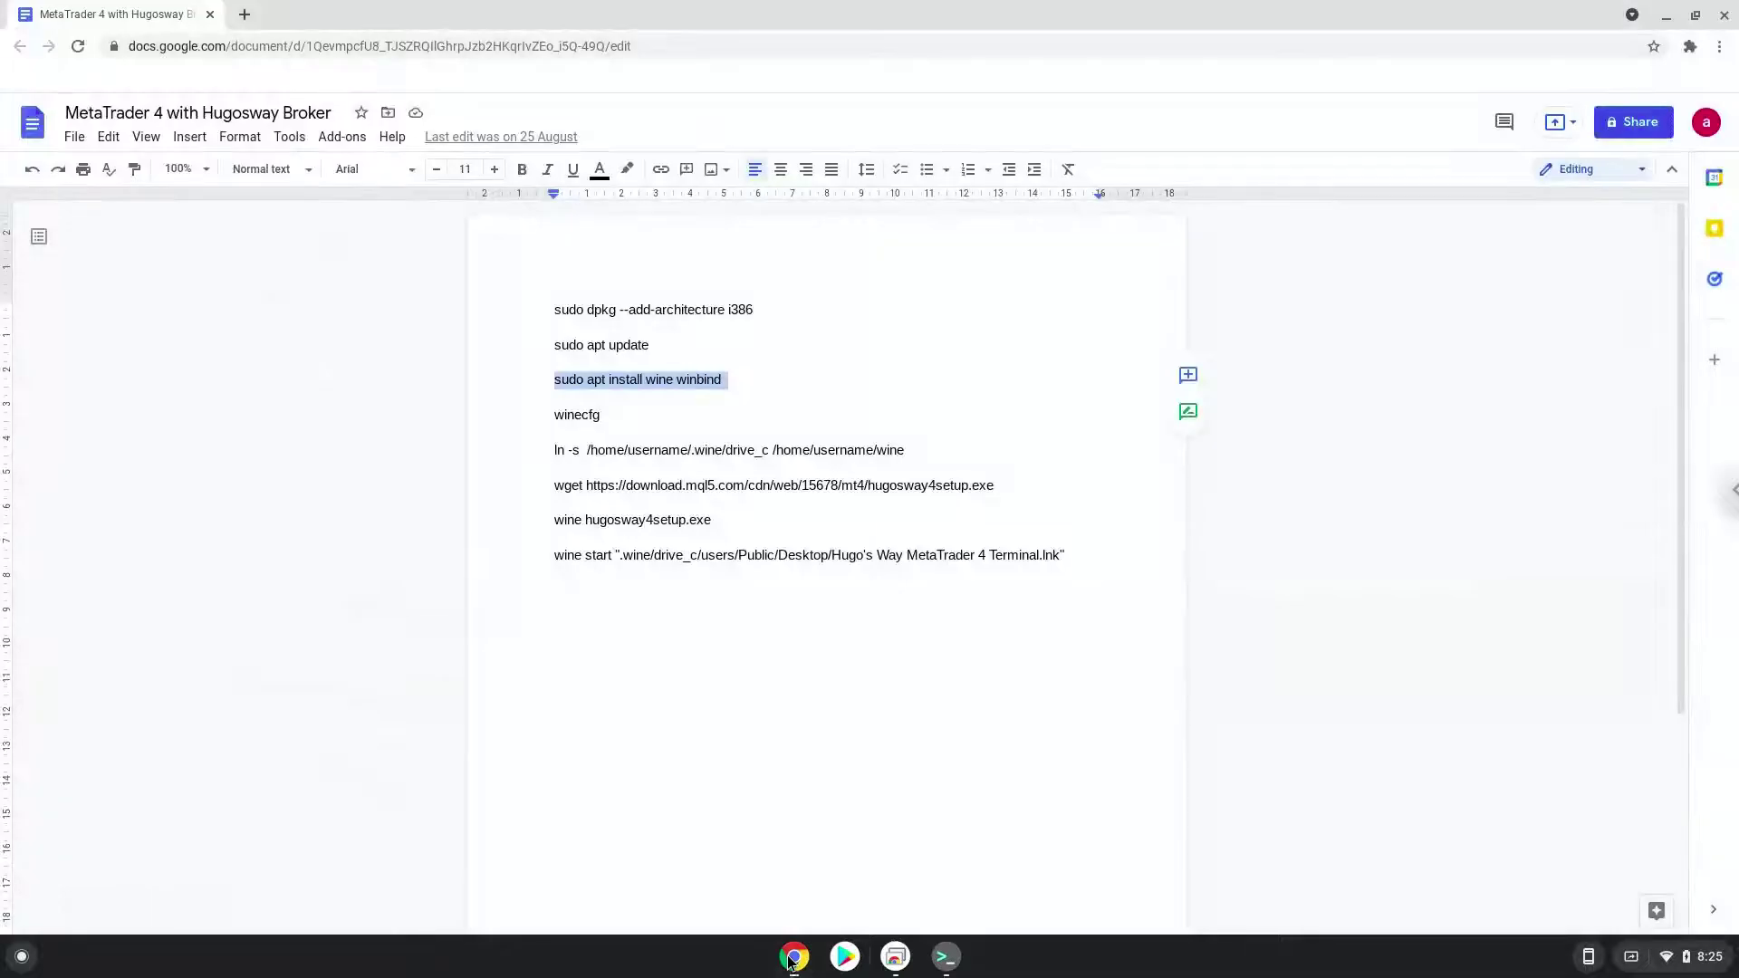
pyautogui.doubleClick(579, 415)
pyautogui.click(580, 415)
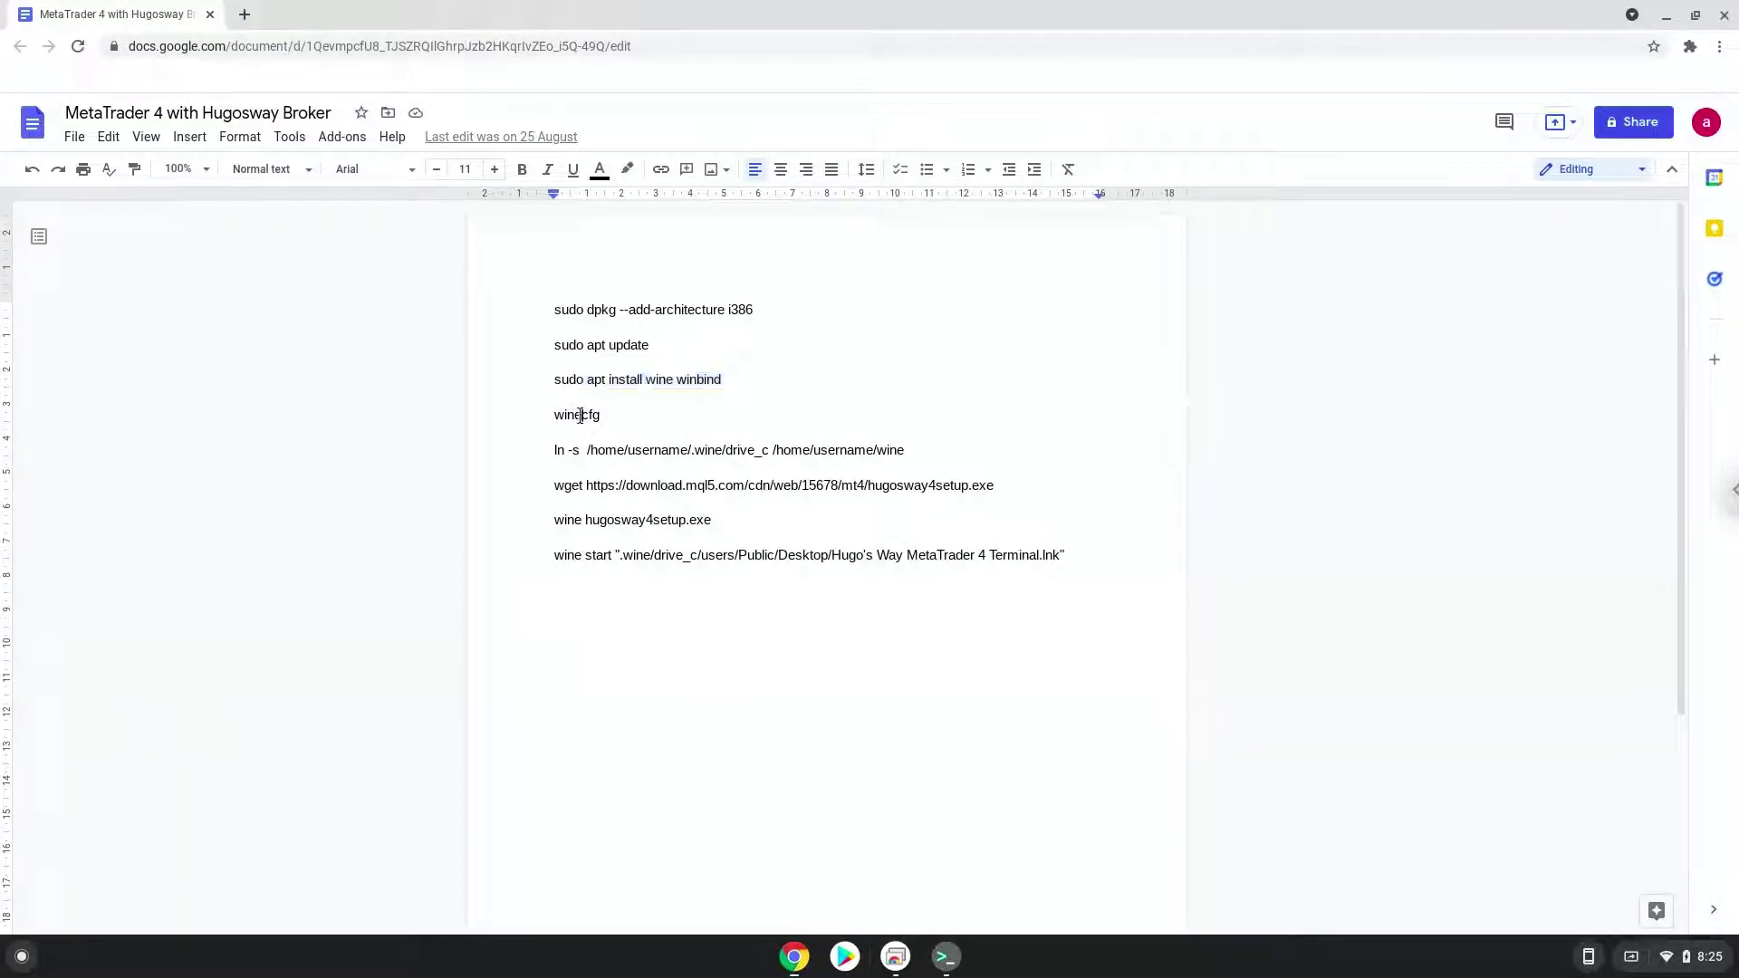
pyautogui.doubleClick(580, 415)
pyautogui.rightClick(582, 418)
pyautogui.click(623, 466)
pyautogui.click(945, 956)
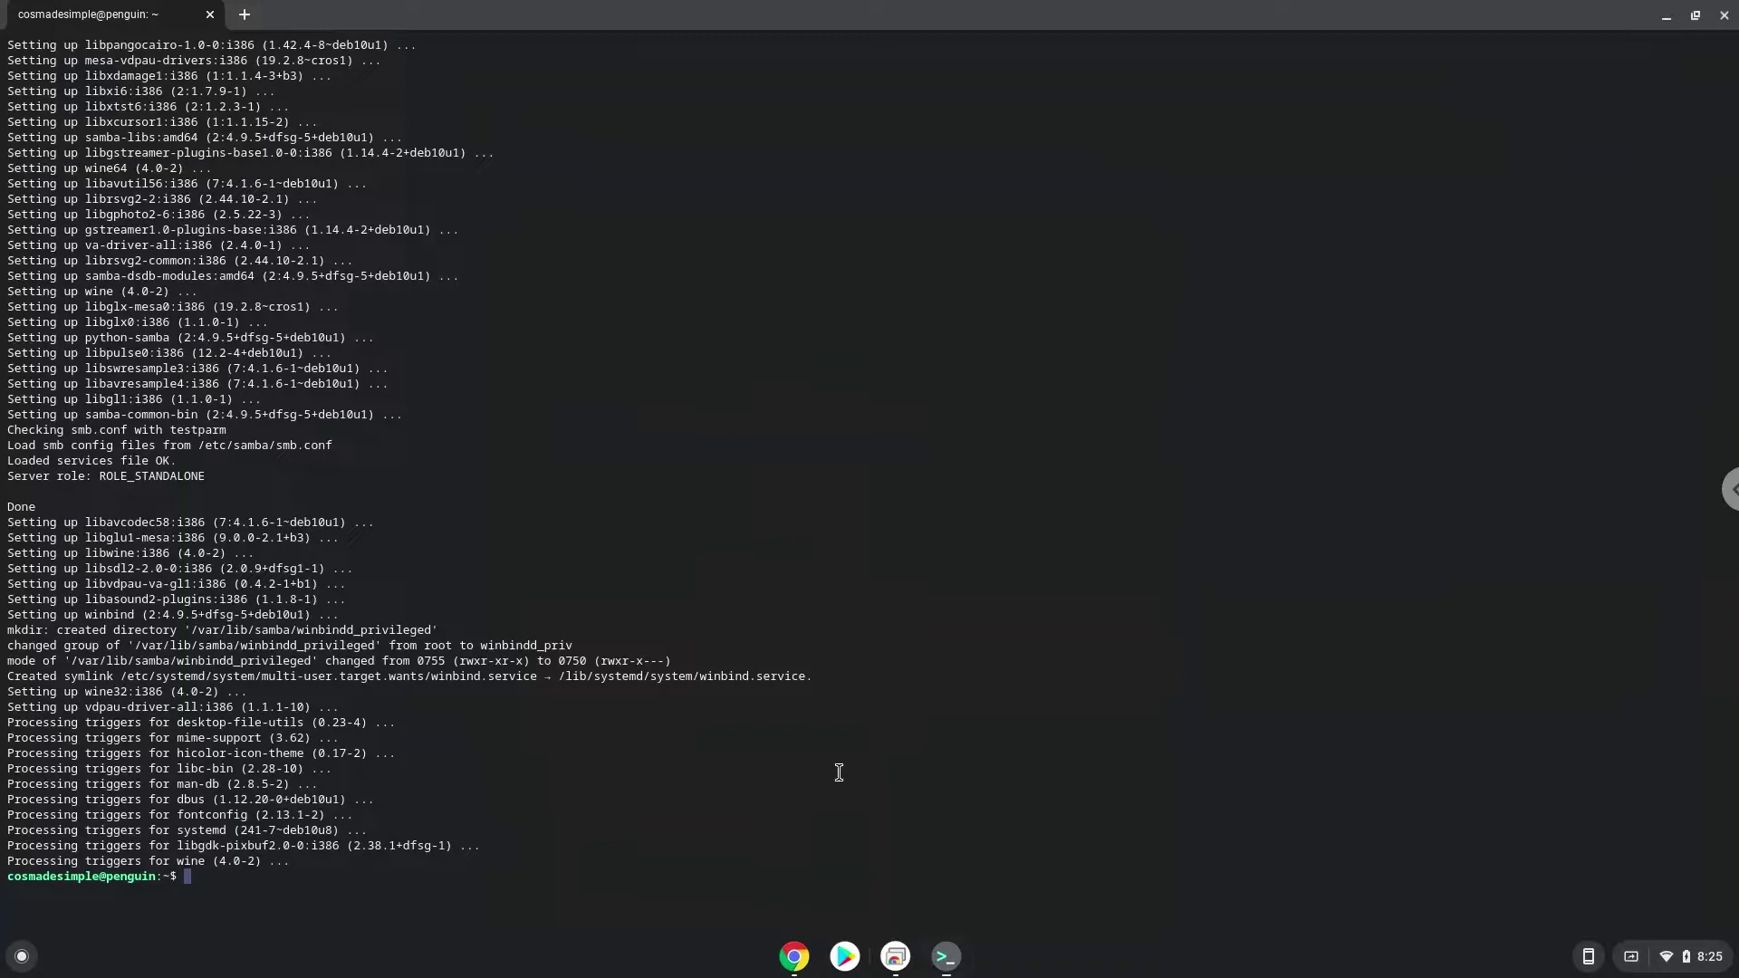
pyautogui.write('winecfg')
pyautogui.press('Return')
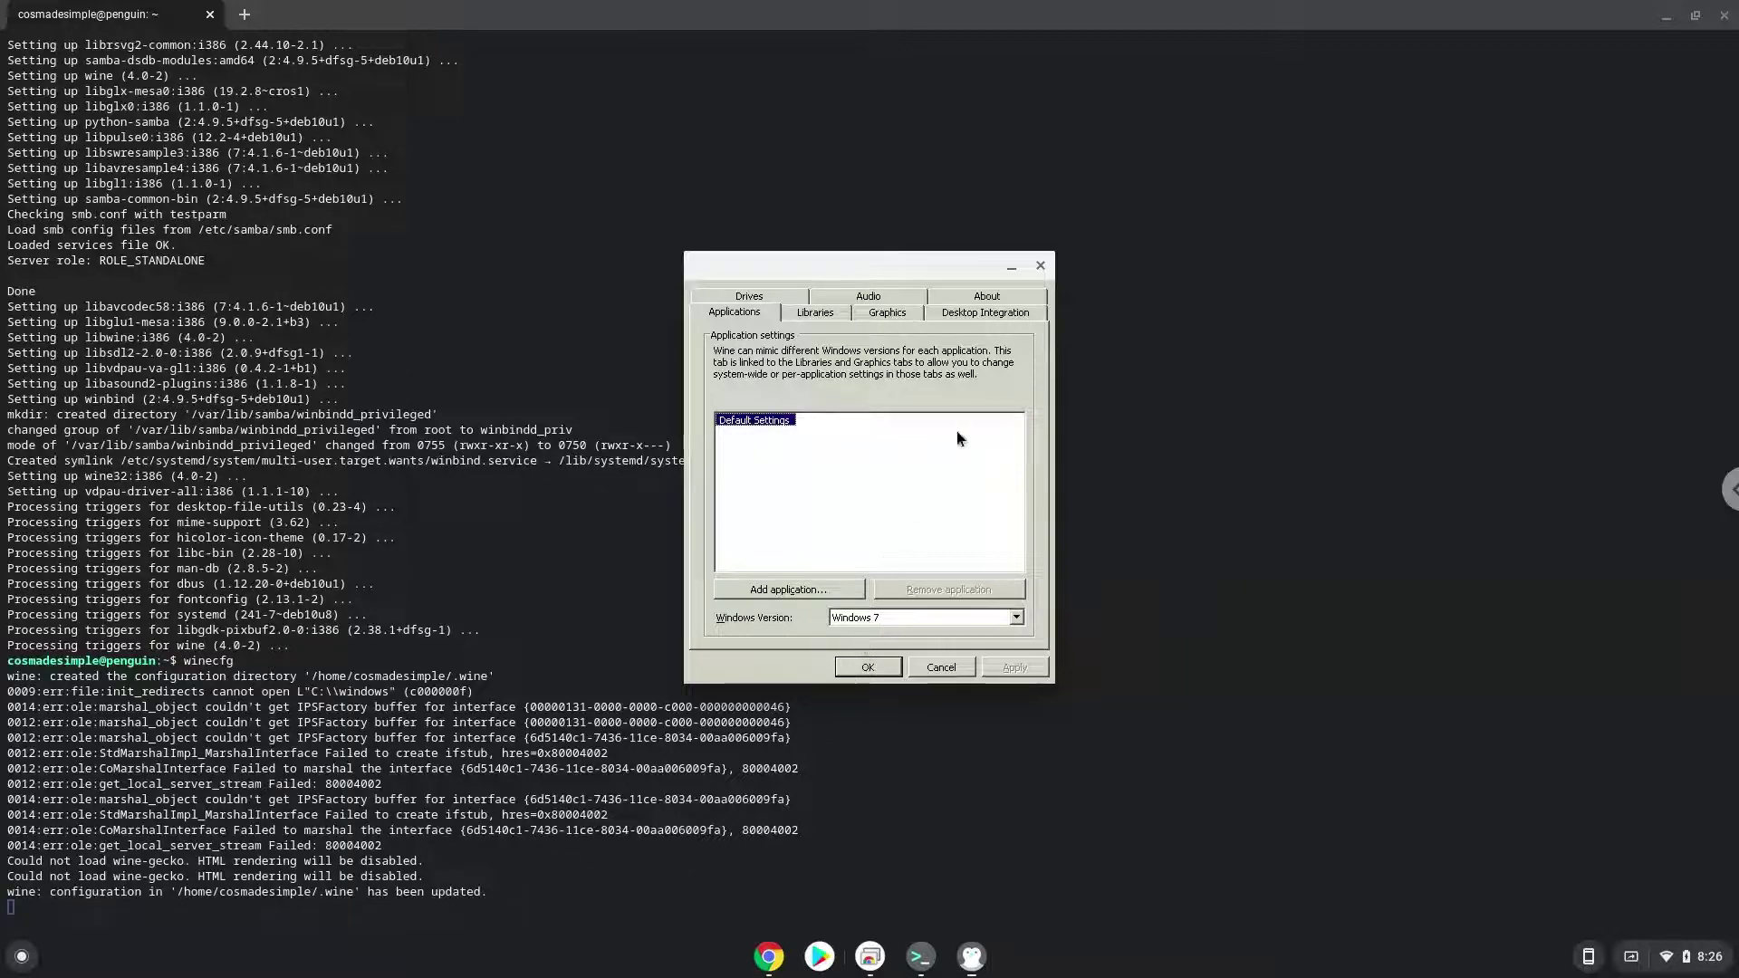
pyautogui.click(1040, 269)
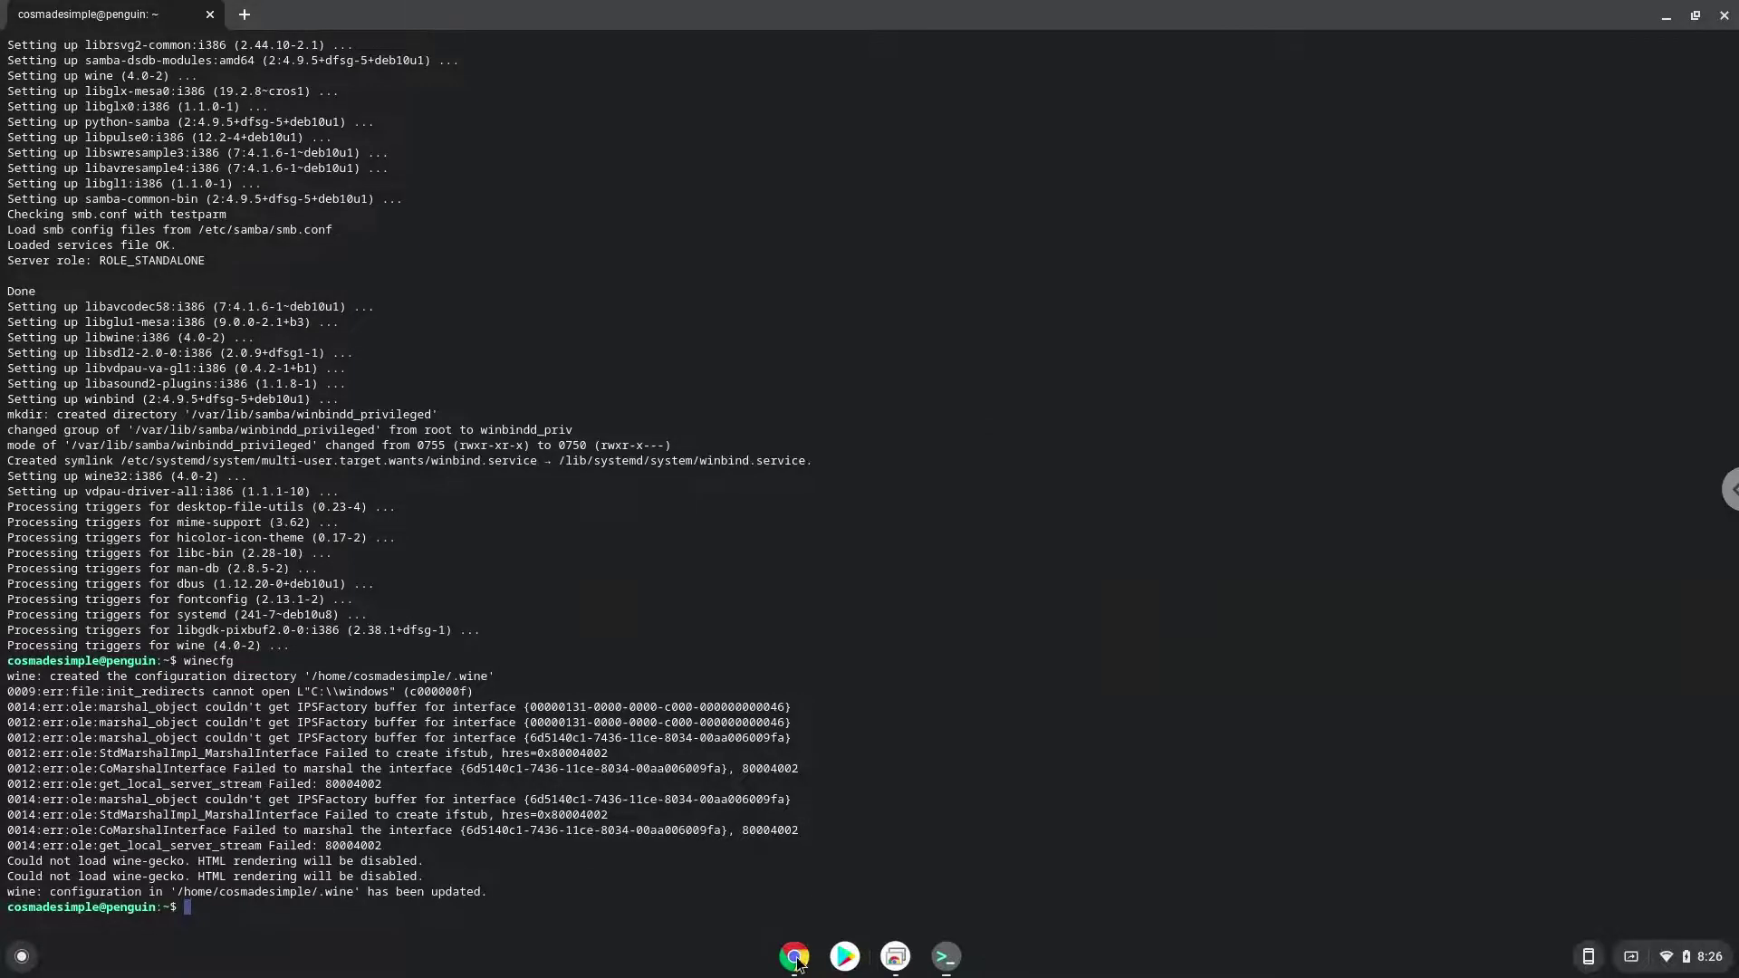
# Copy the account name from the Terminal prompt and return to the command notes
pyautogui.click(794, 956)
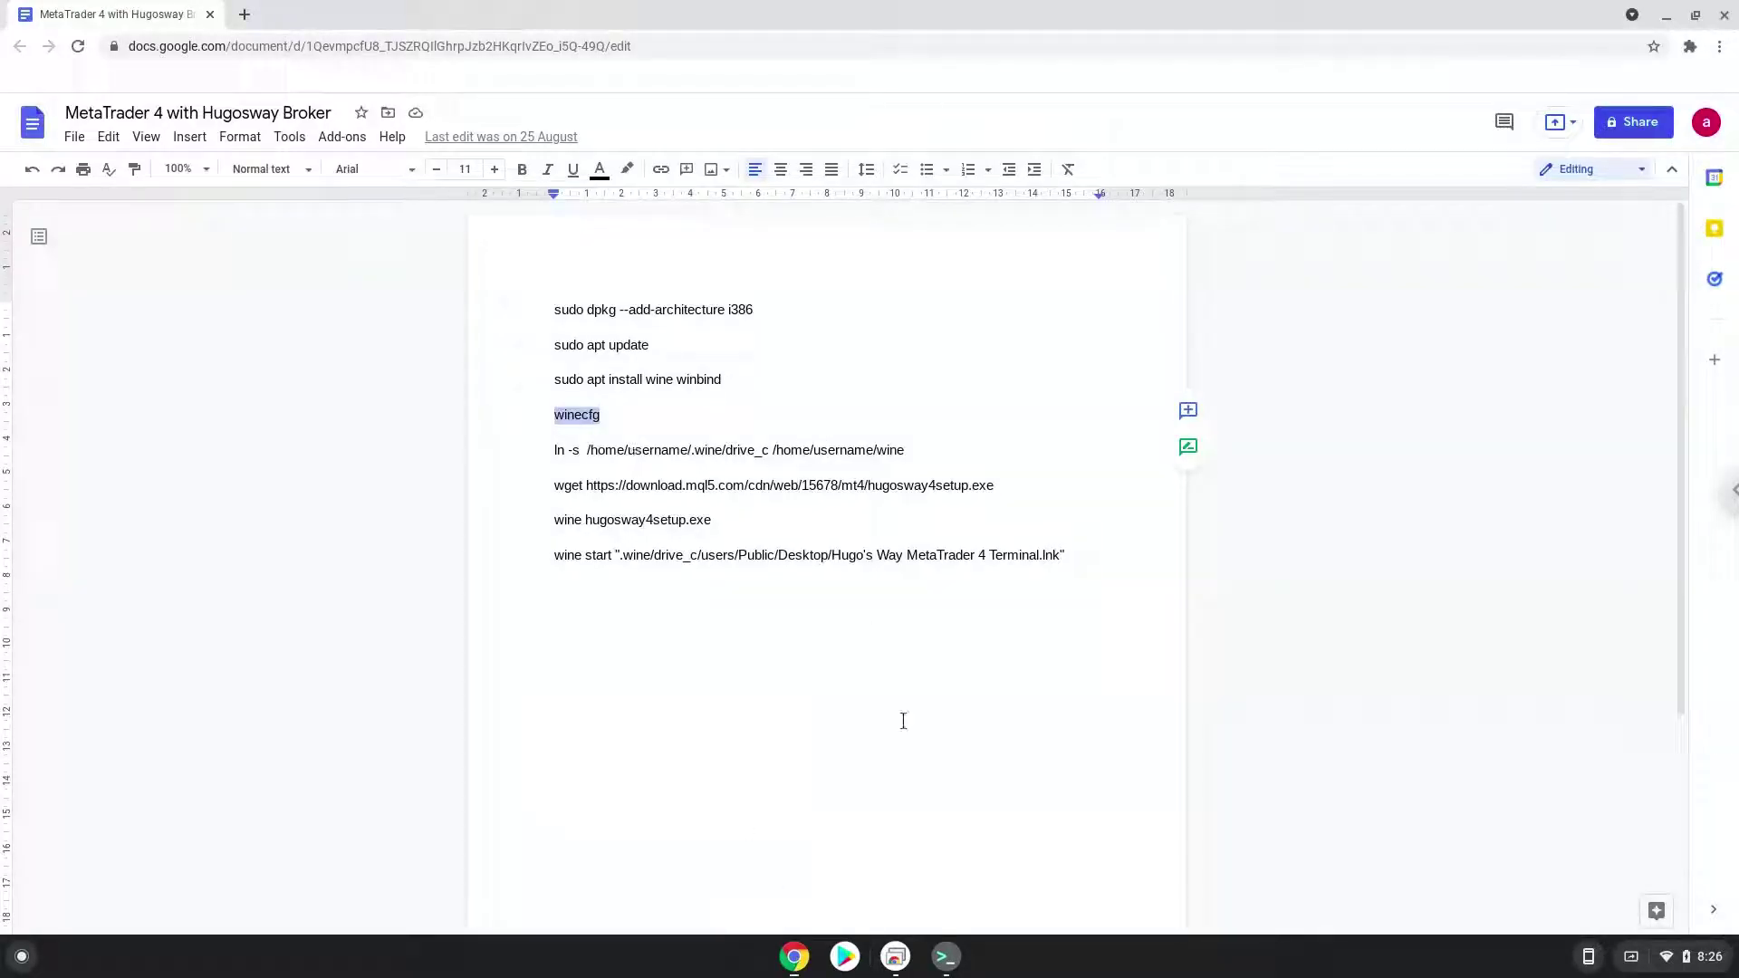
pyautogui.click(946, 957)
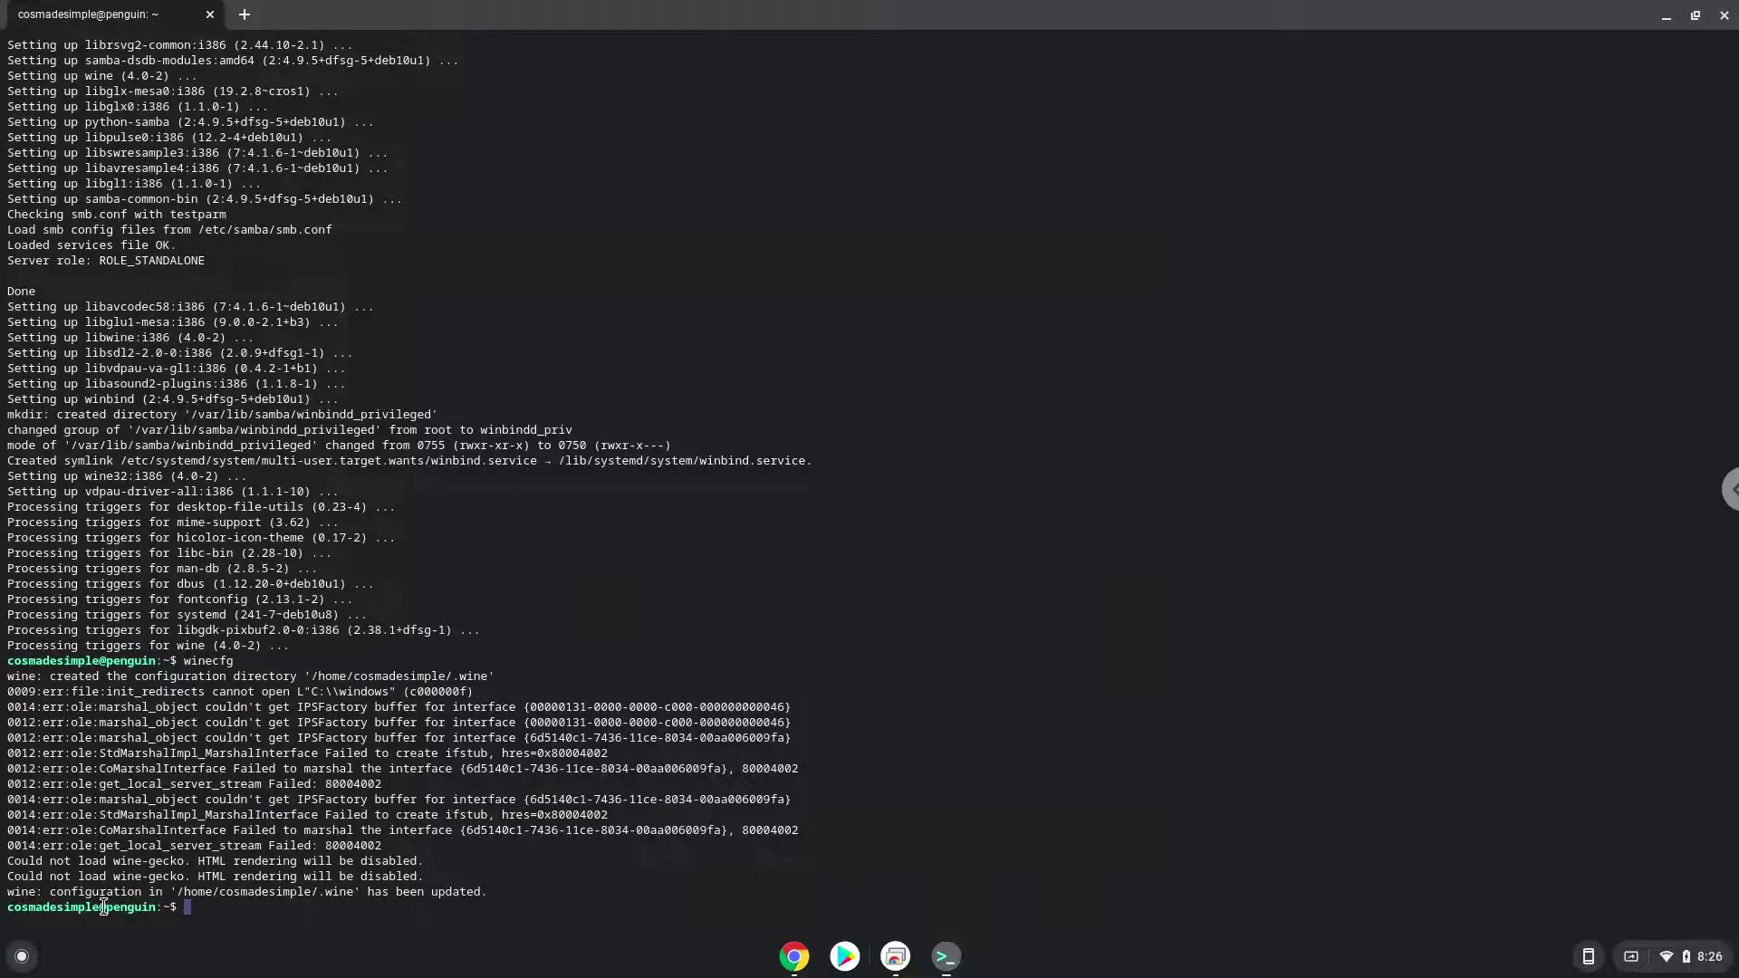
pyautogui.moveTo(100, 906); pyautogui.dragTo(6, 908)
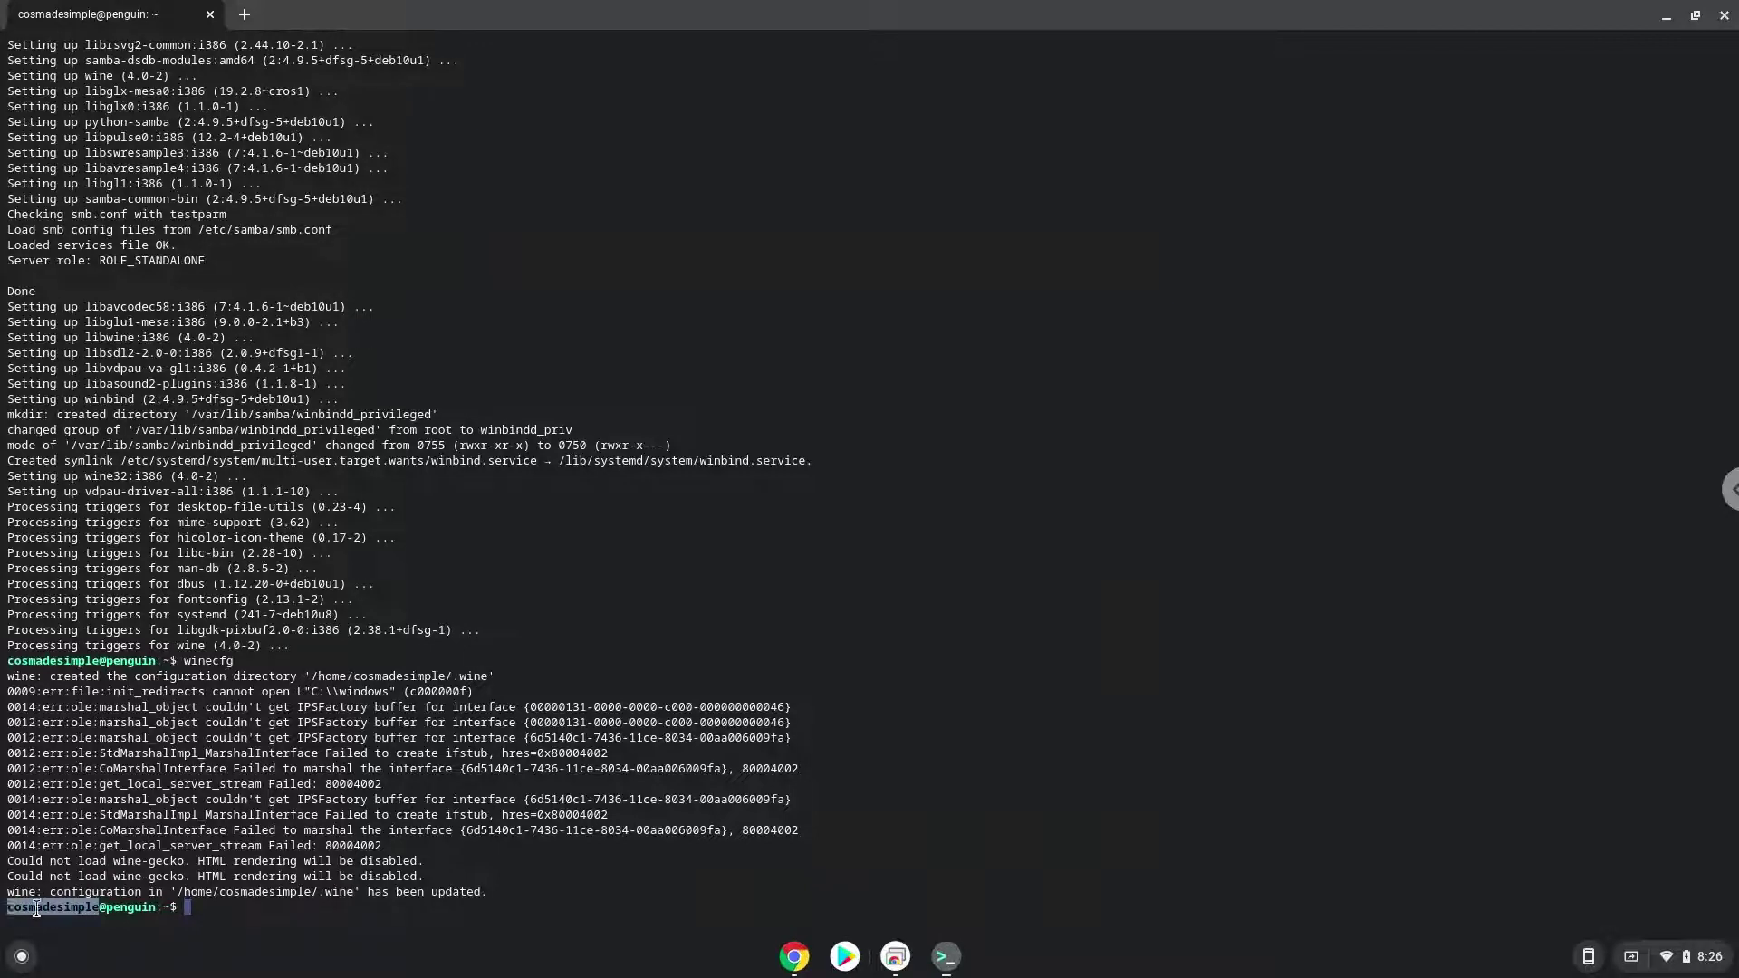
pyautogui.click(794, 956)
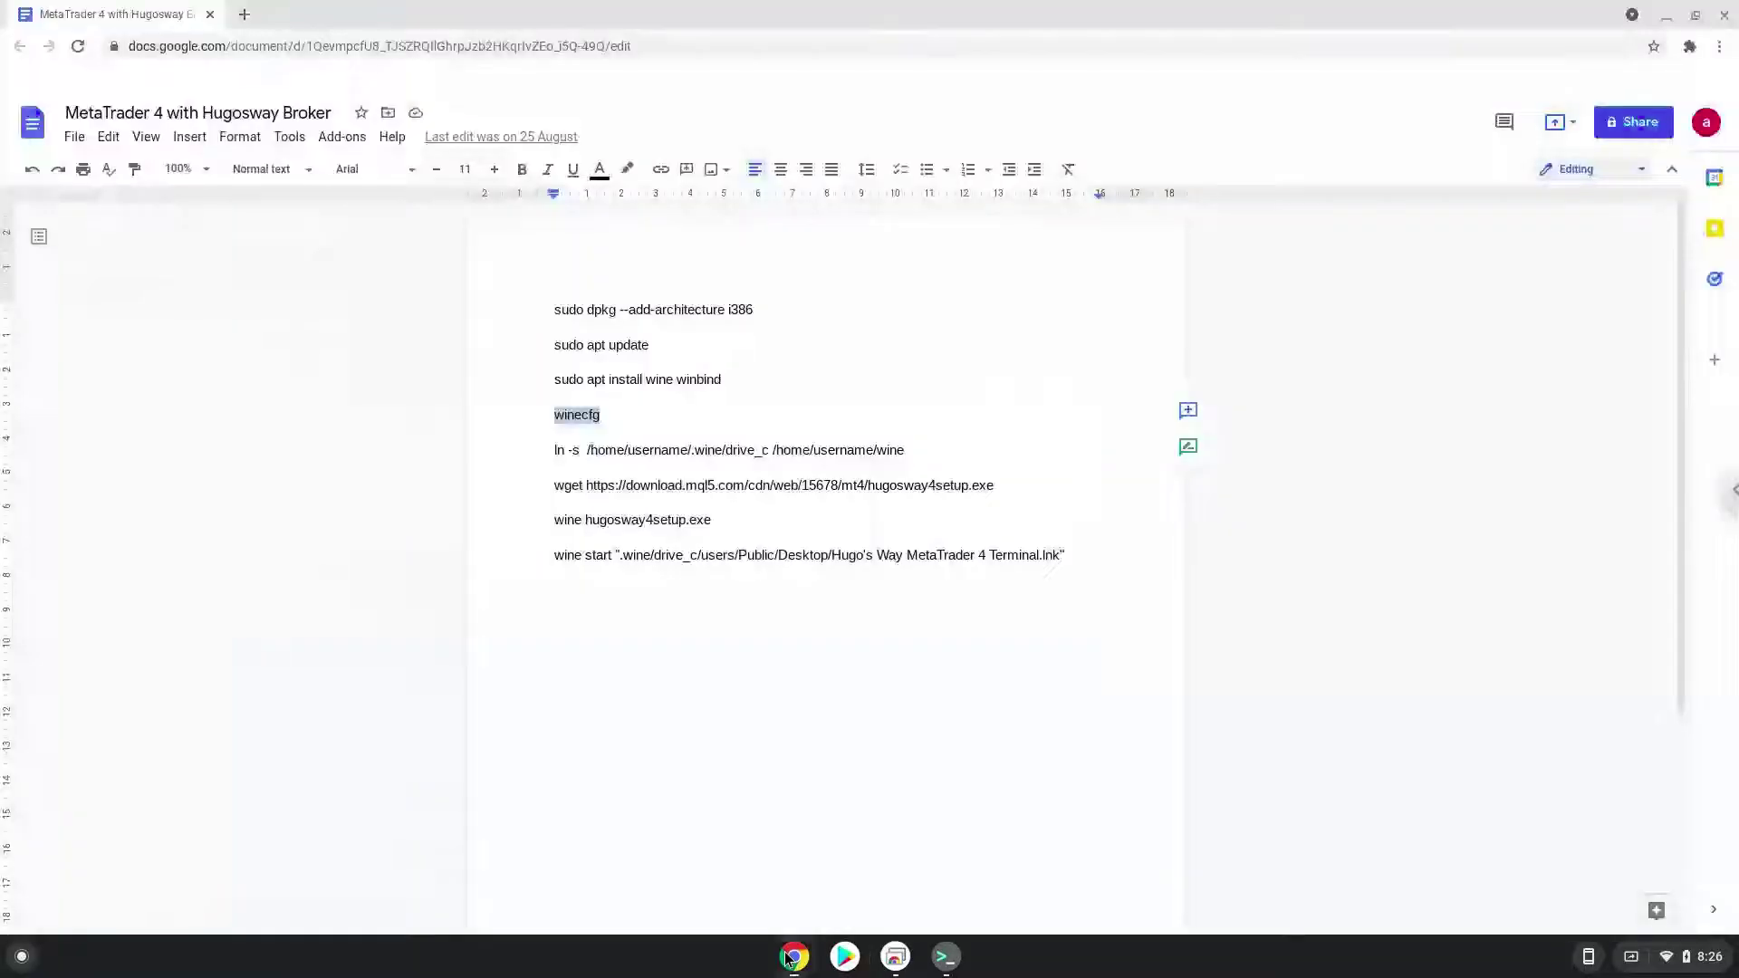
# Replace both 'username' placeholders in the ln -s line with the account name
pyautogui.doubleClick(647, 449)
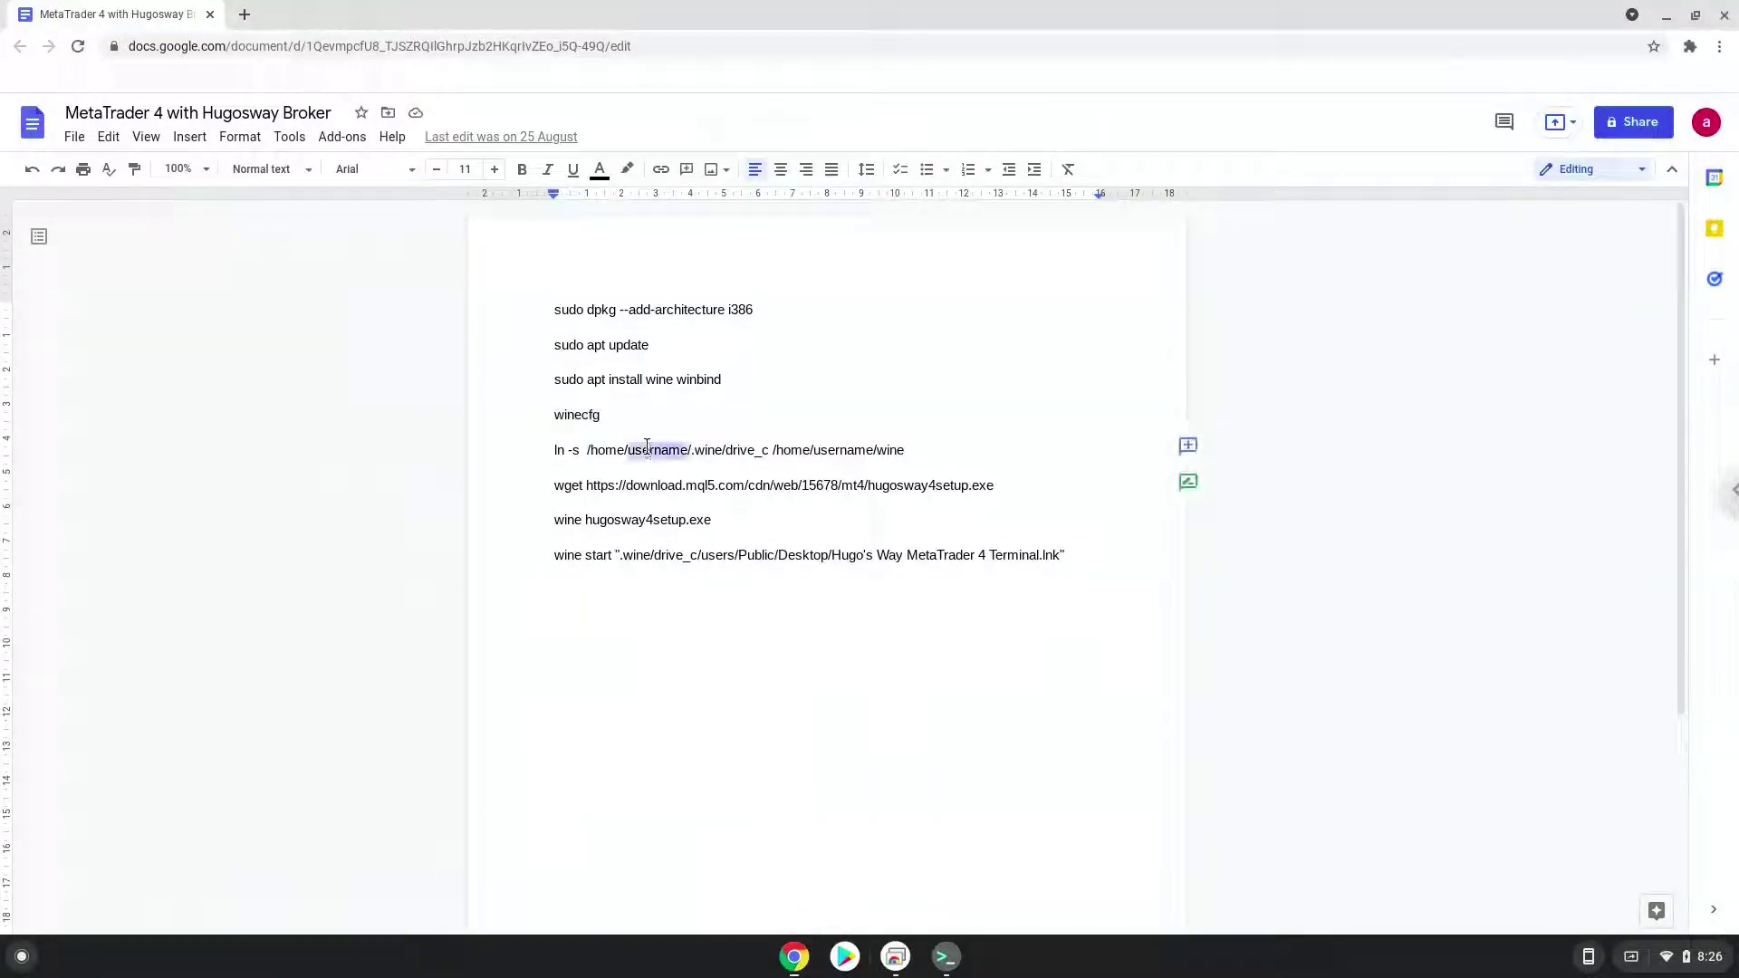
pyautogui.rightClick(645, 445)
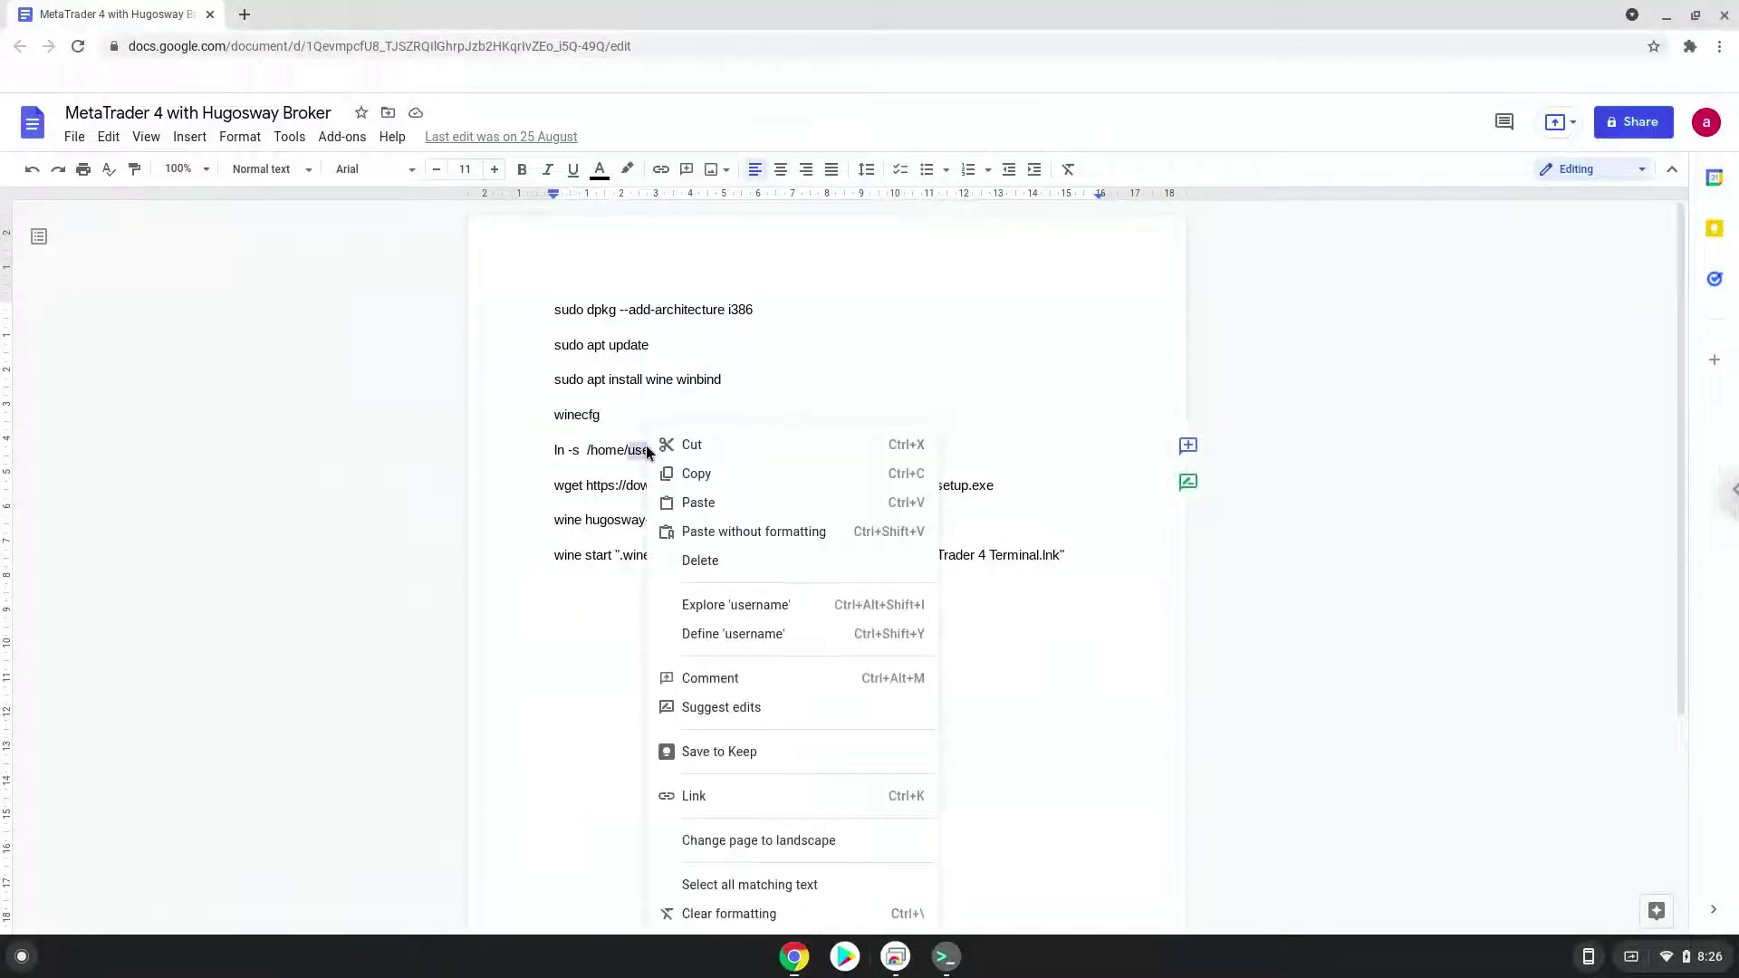
pyautogui.click(702, 532)
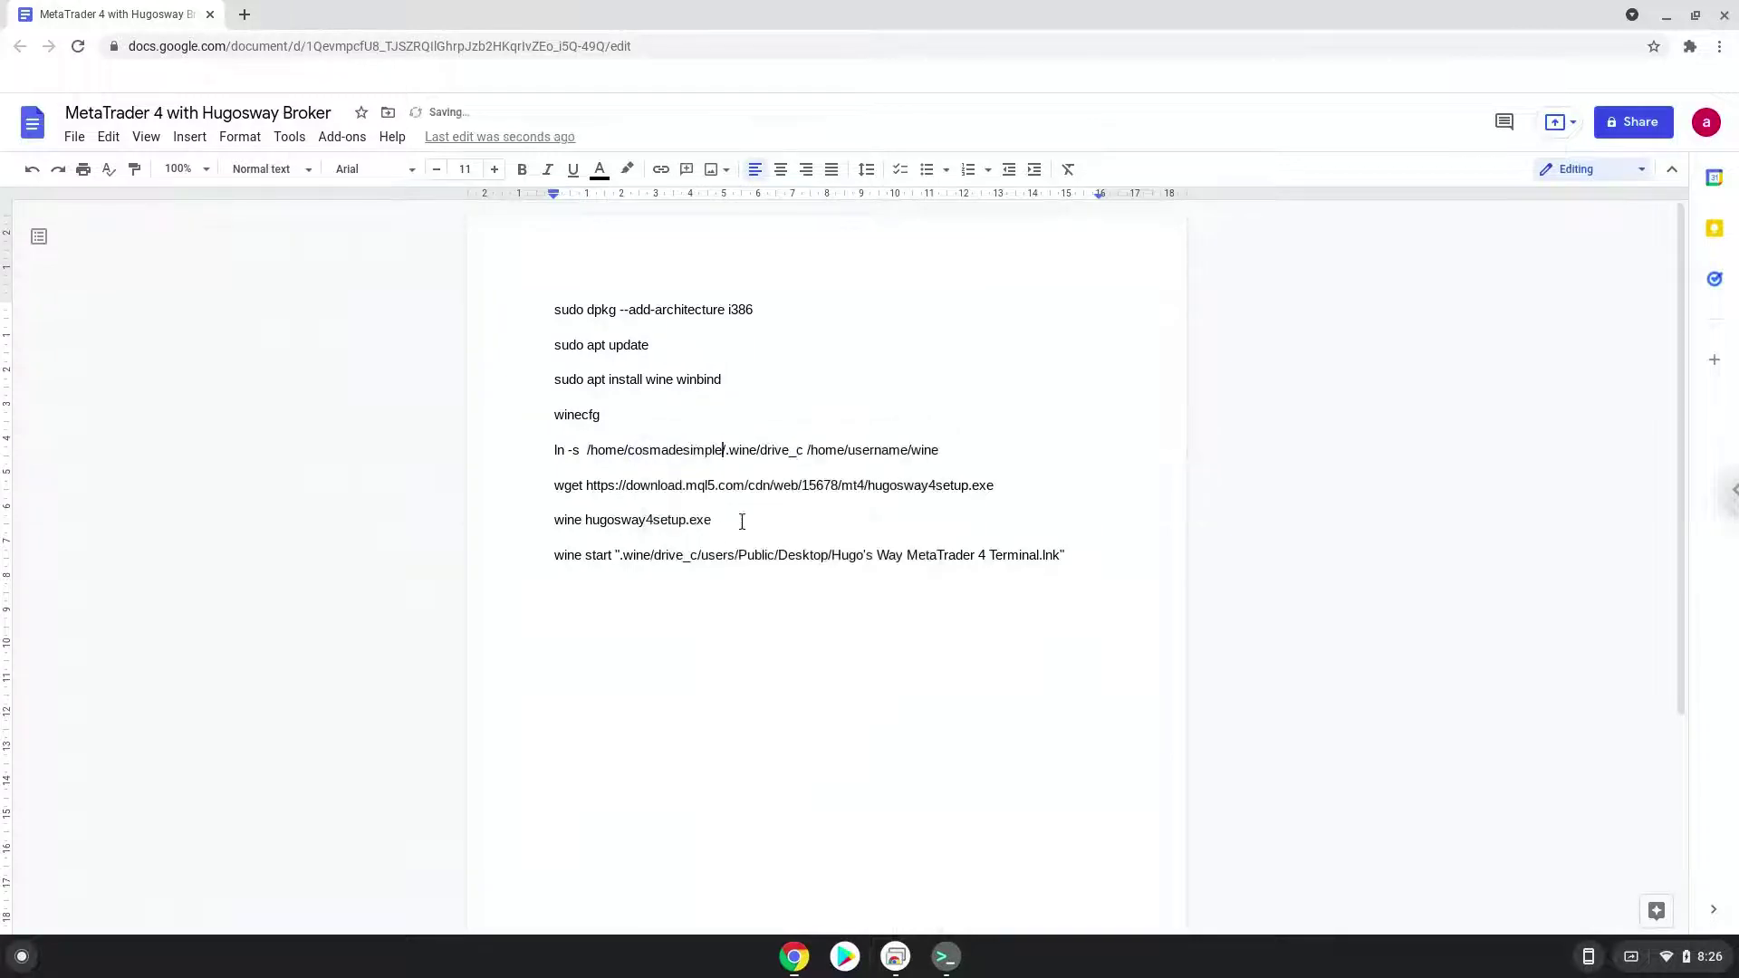
pyautogui.doubleClick(870, 450)
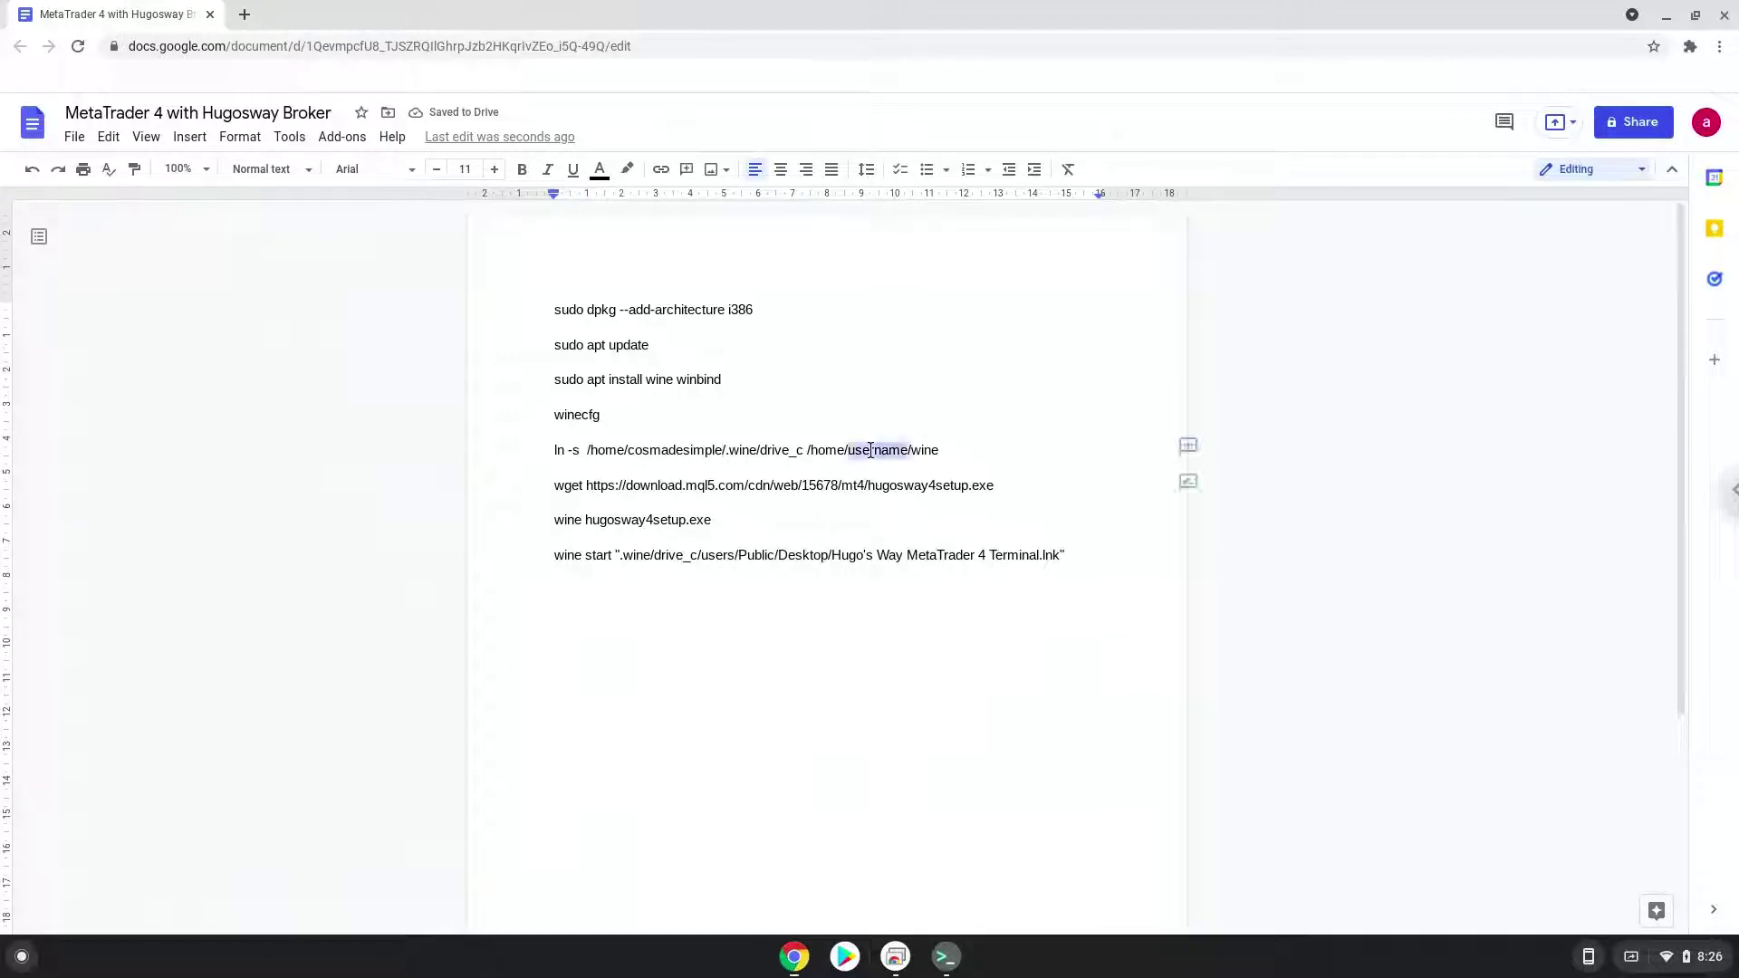
pyautogui.rightClick(869, 450)
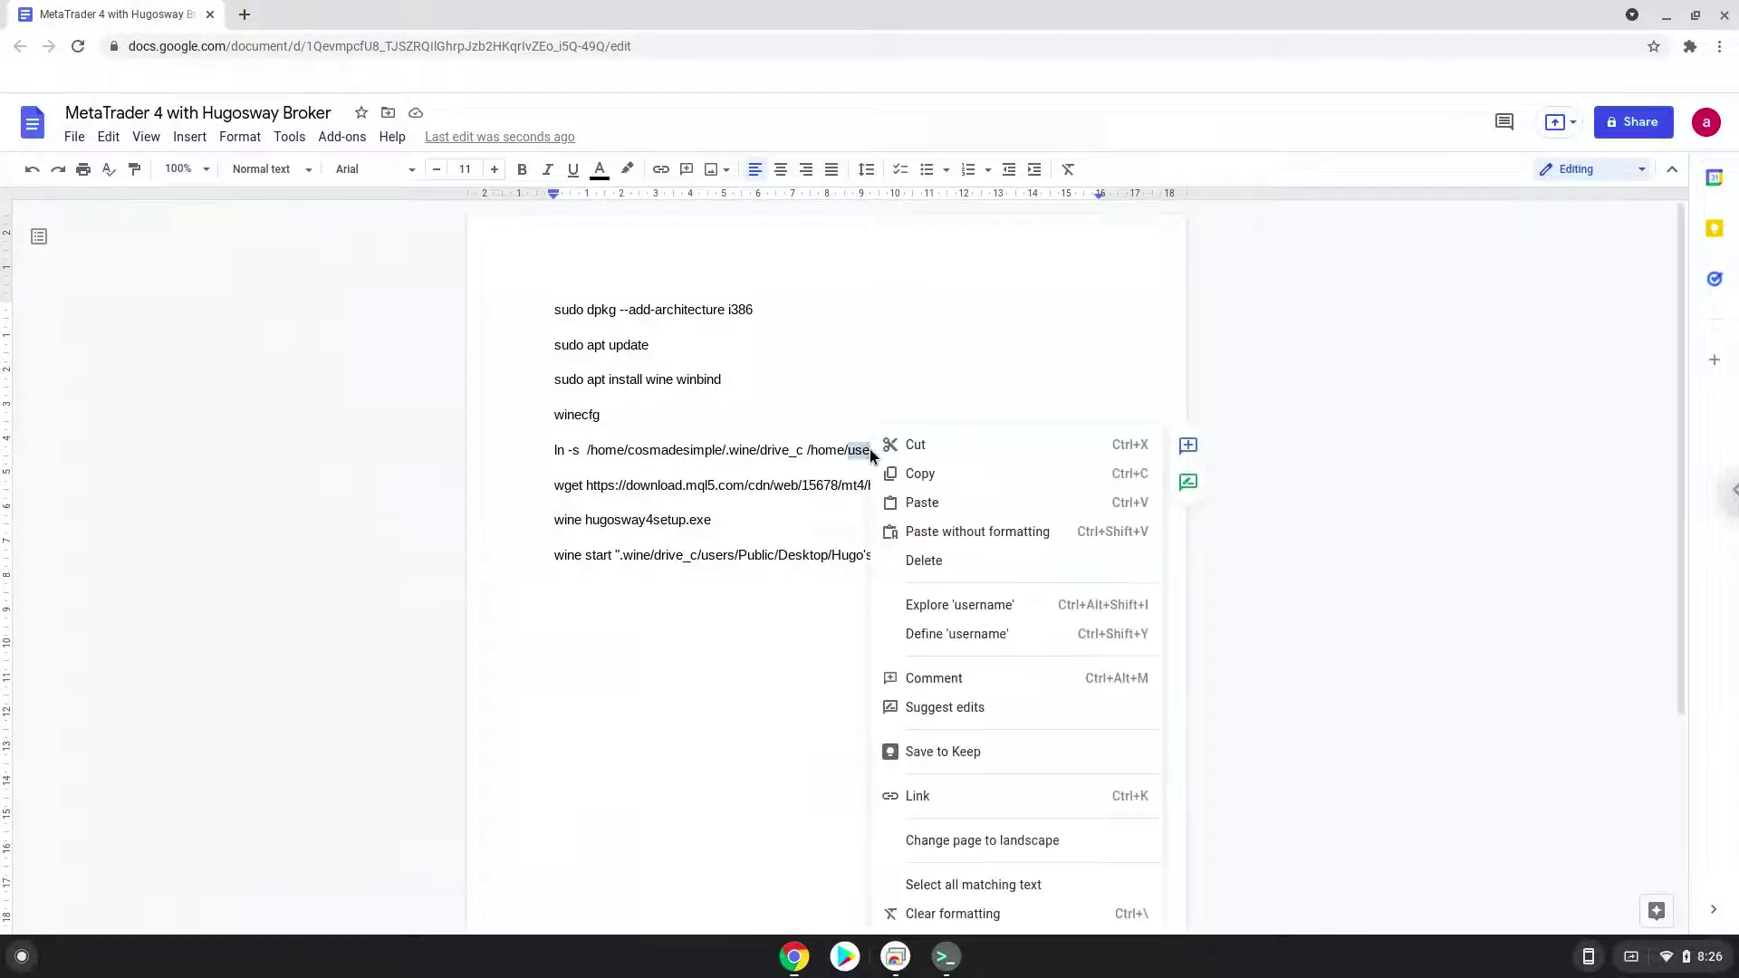
pyautogui.click(942, 532)
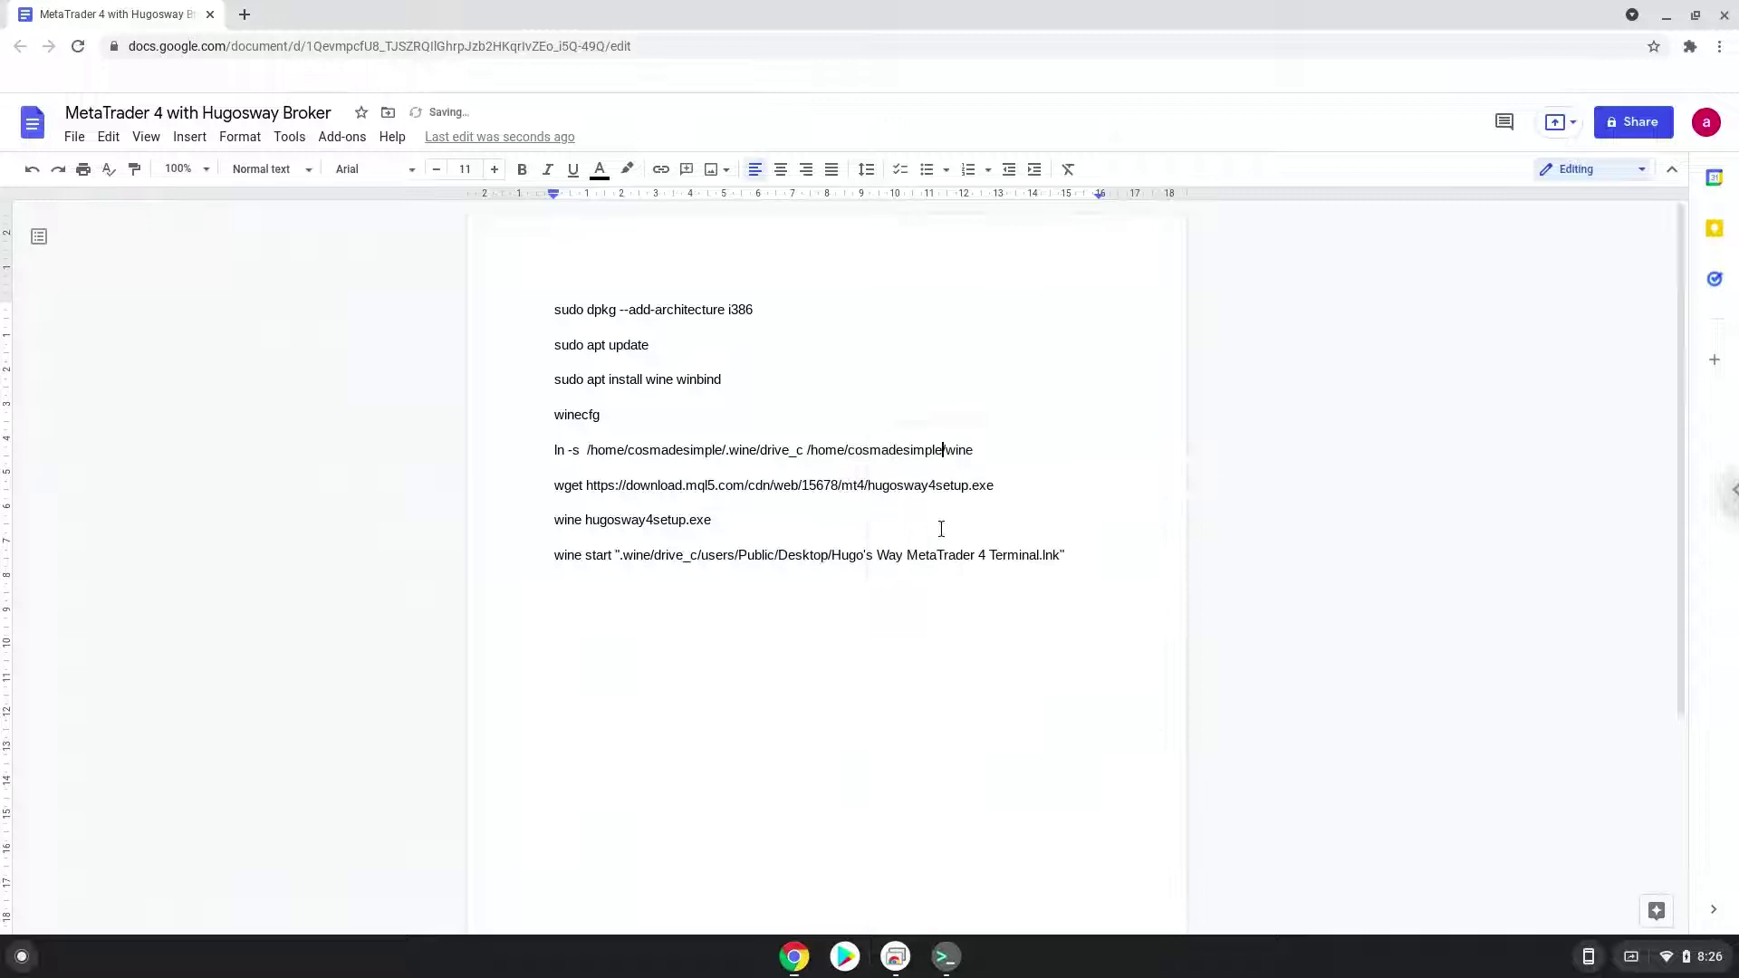
# Copy the completed ln -s command line
pyautogui.doubleClick(820, 450)
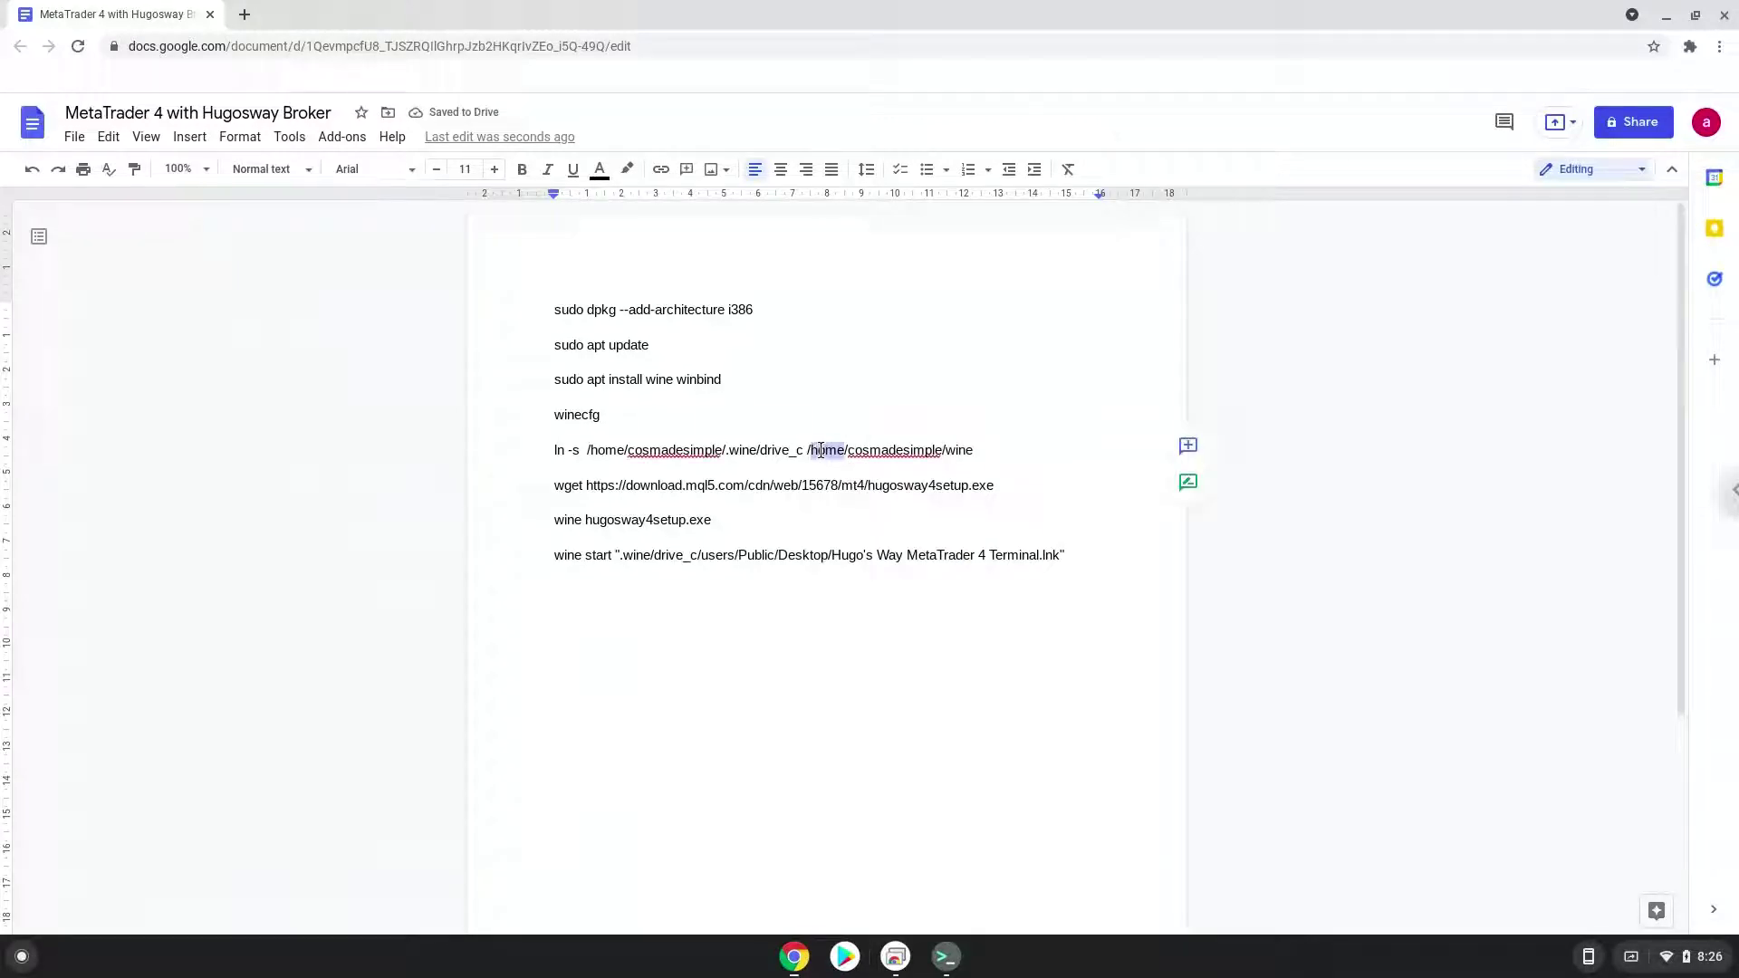
pyautogui.tripleClick(820, 450)
pyautogui.rightClick(818, 449)
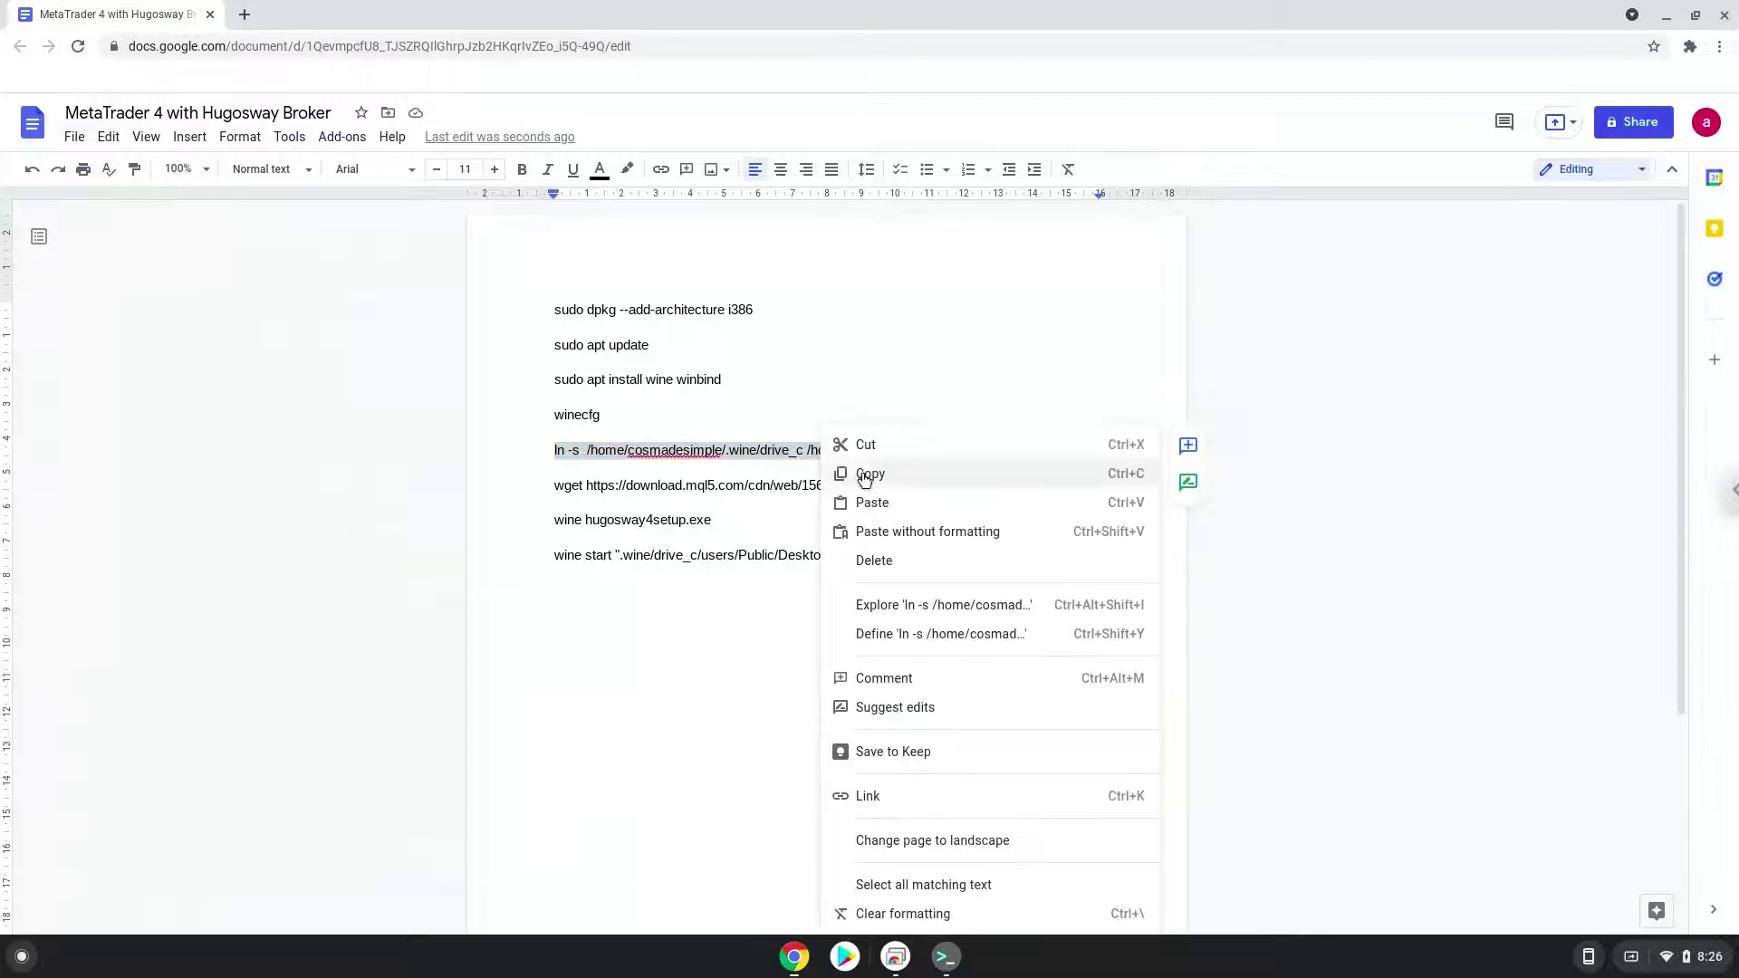
pyautogui.click(862, 475)
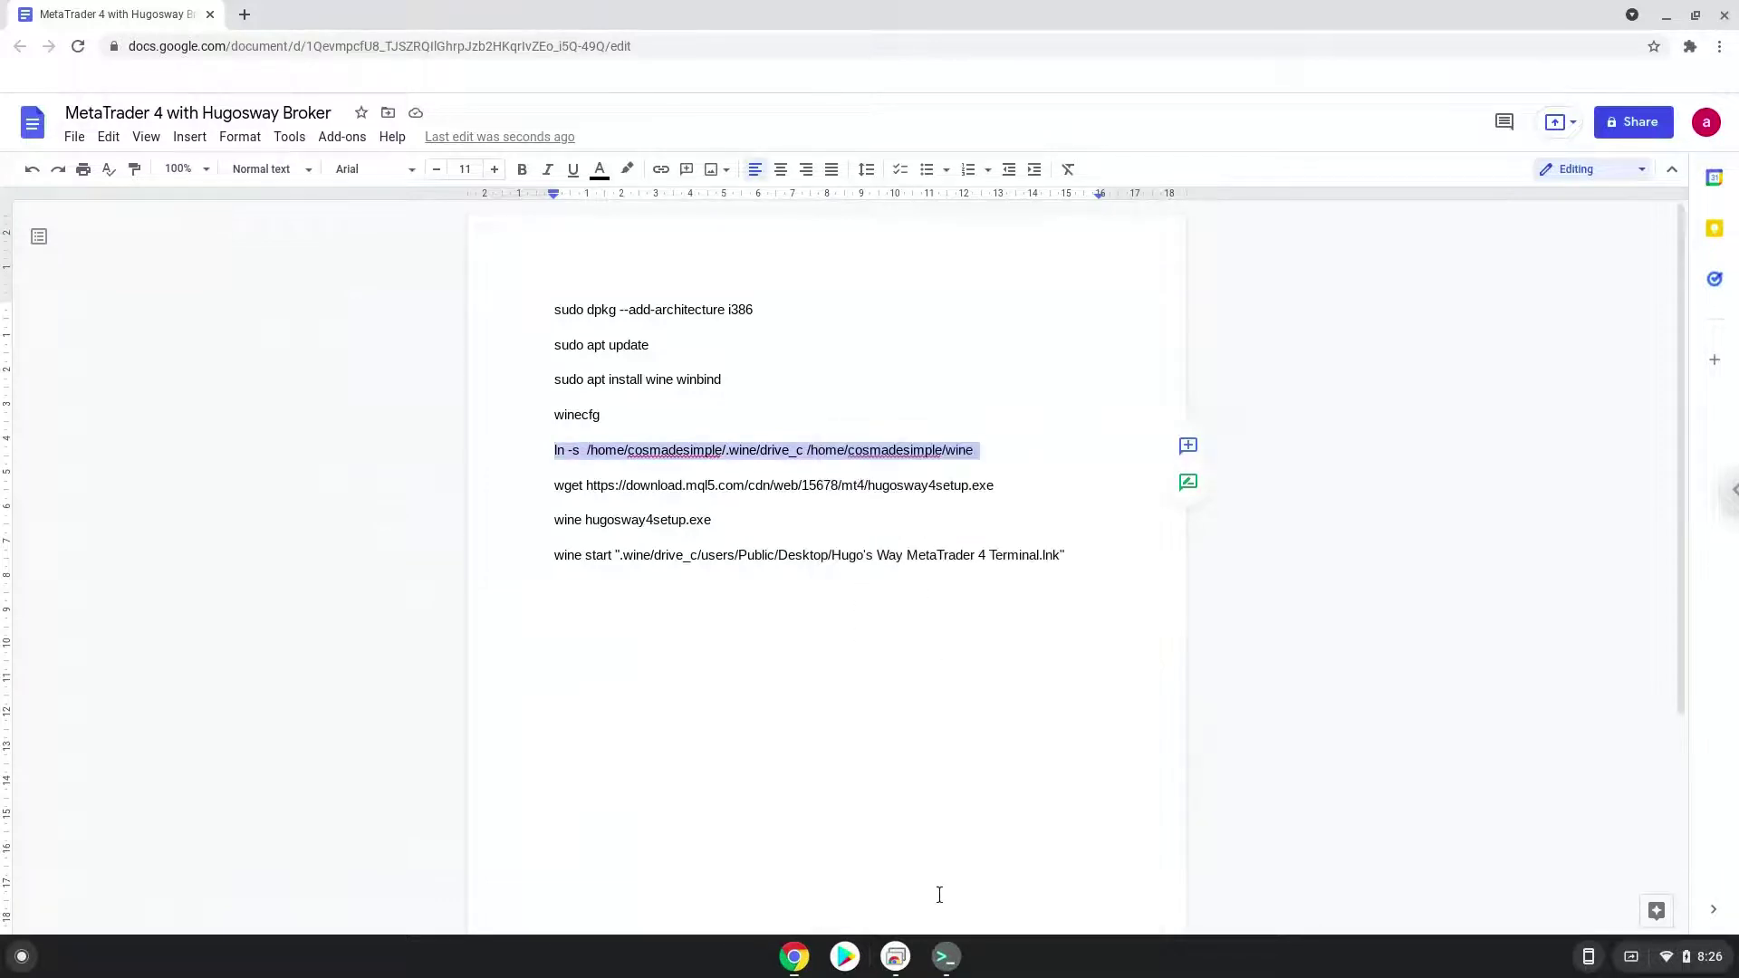
# Run the ln -s command in Terminal to link a home-folder wine entry to drive_c
pyautogui.click(946, 957)
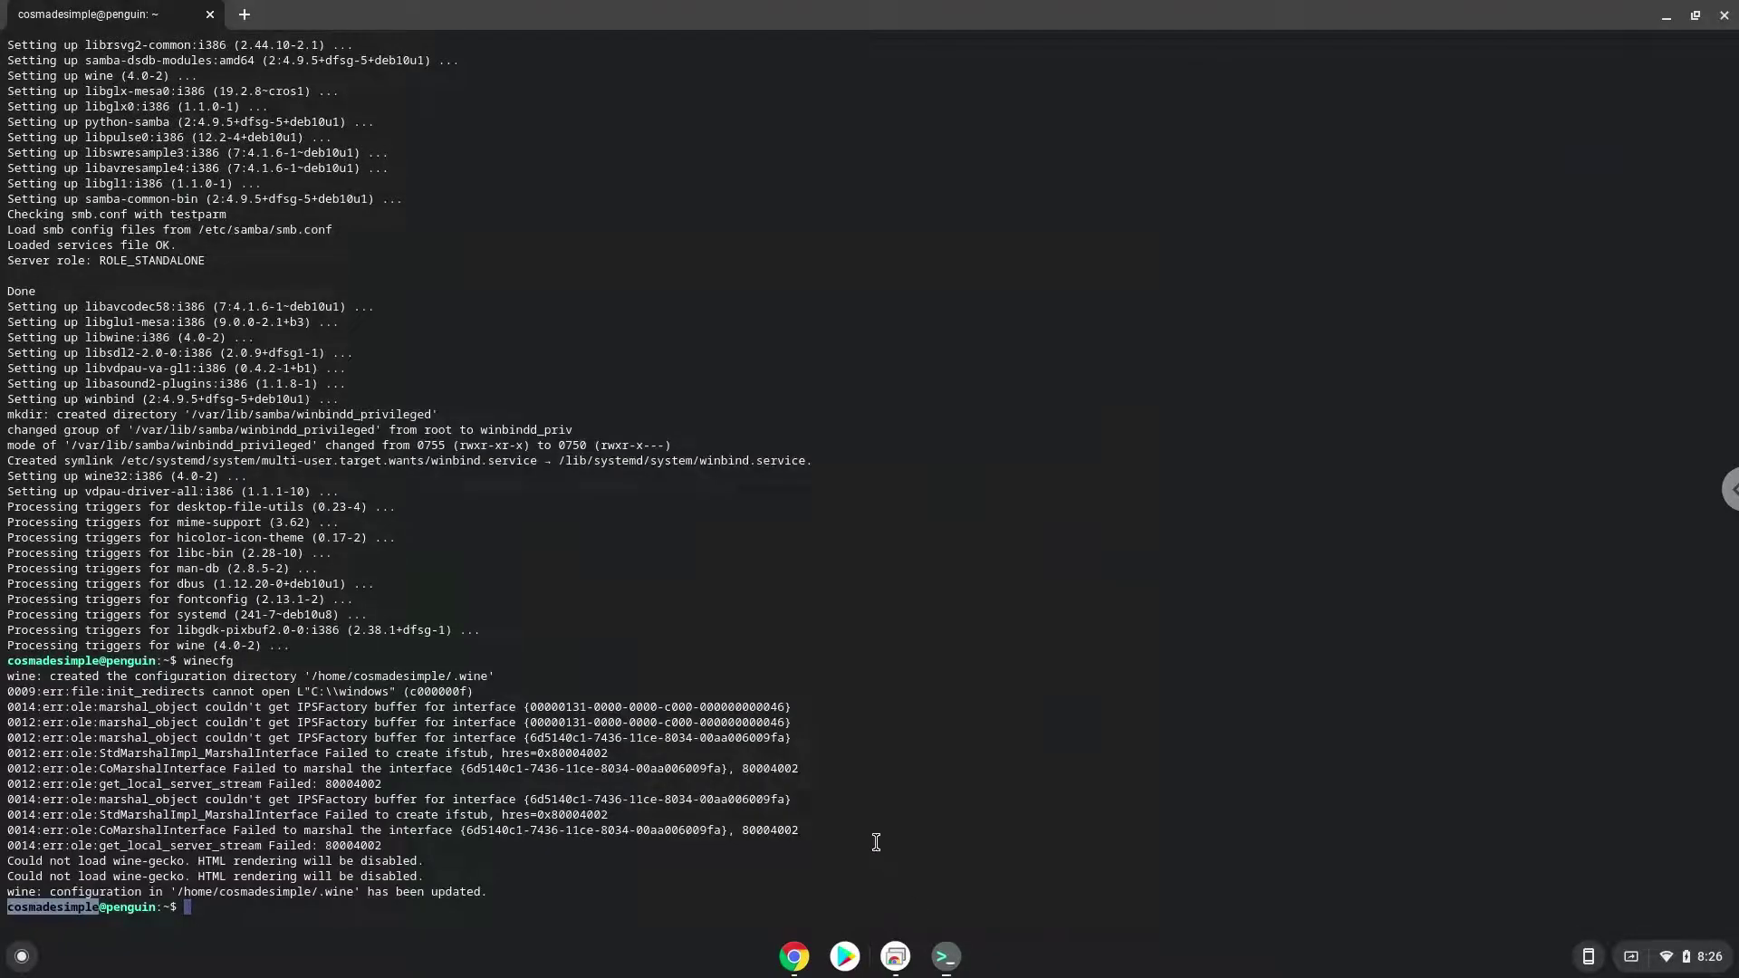
pyautogui.hotkey('ctrl', 'shift', 'v')
pyautogui.press('Return')
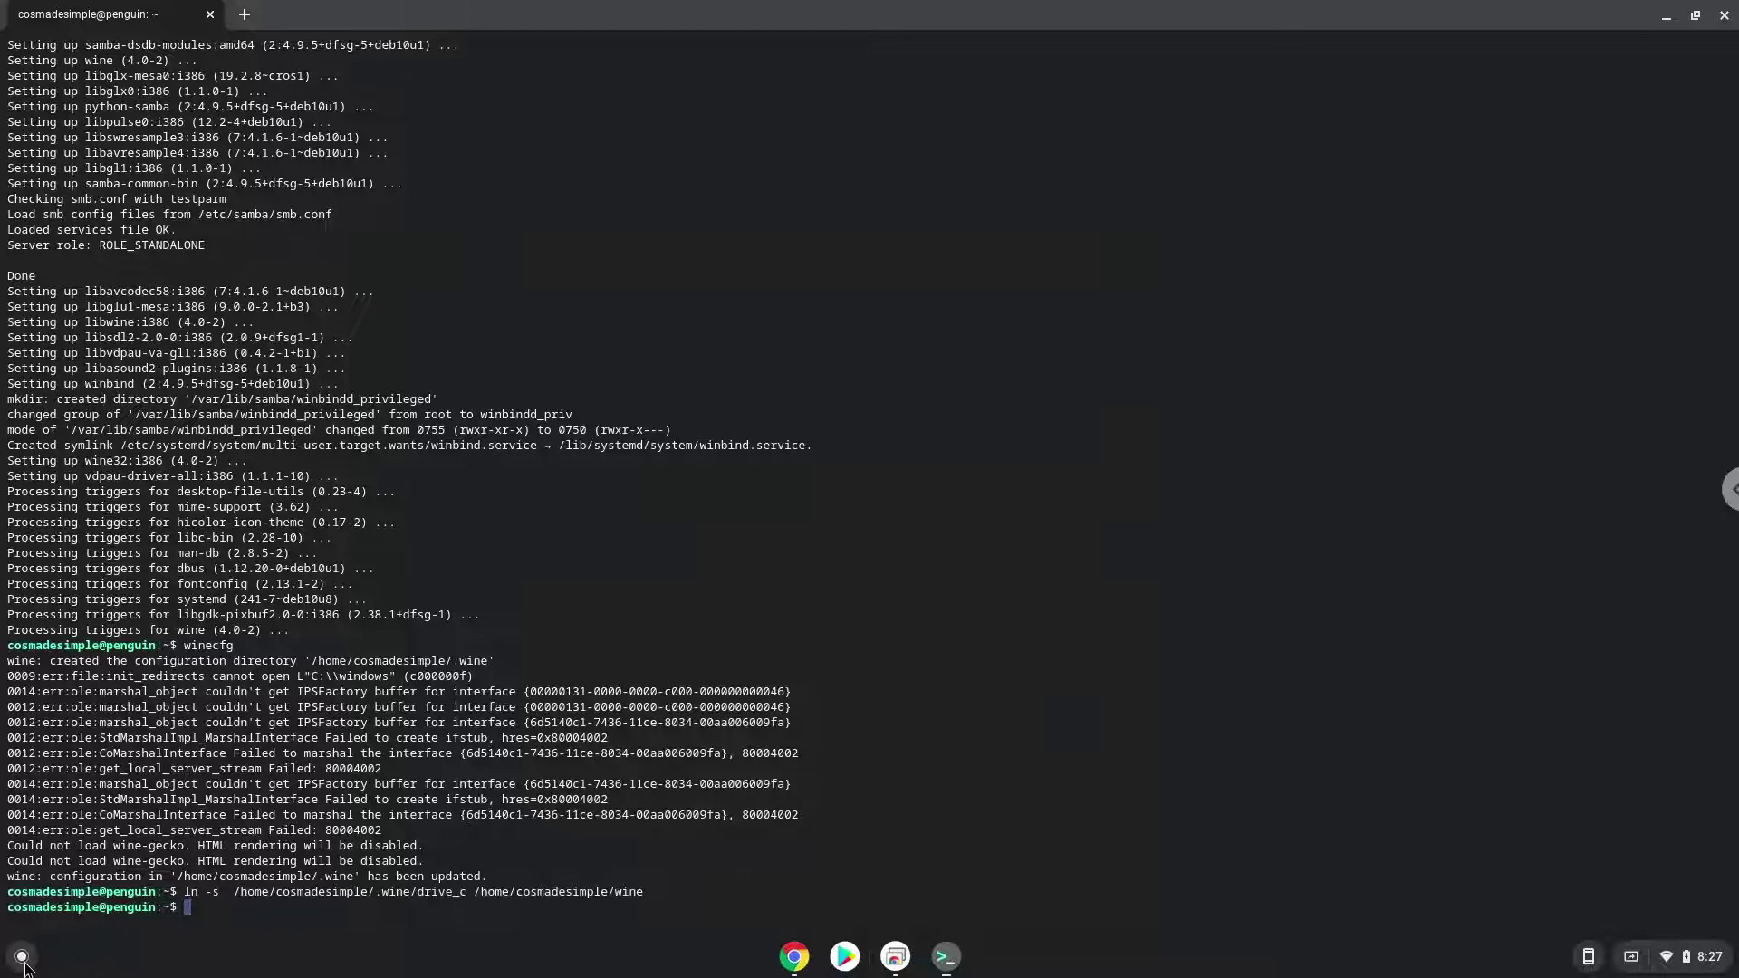
pyautogui.click(24, 963)
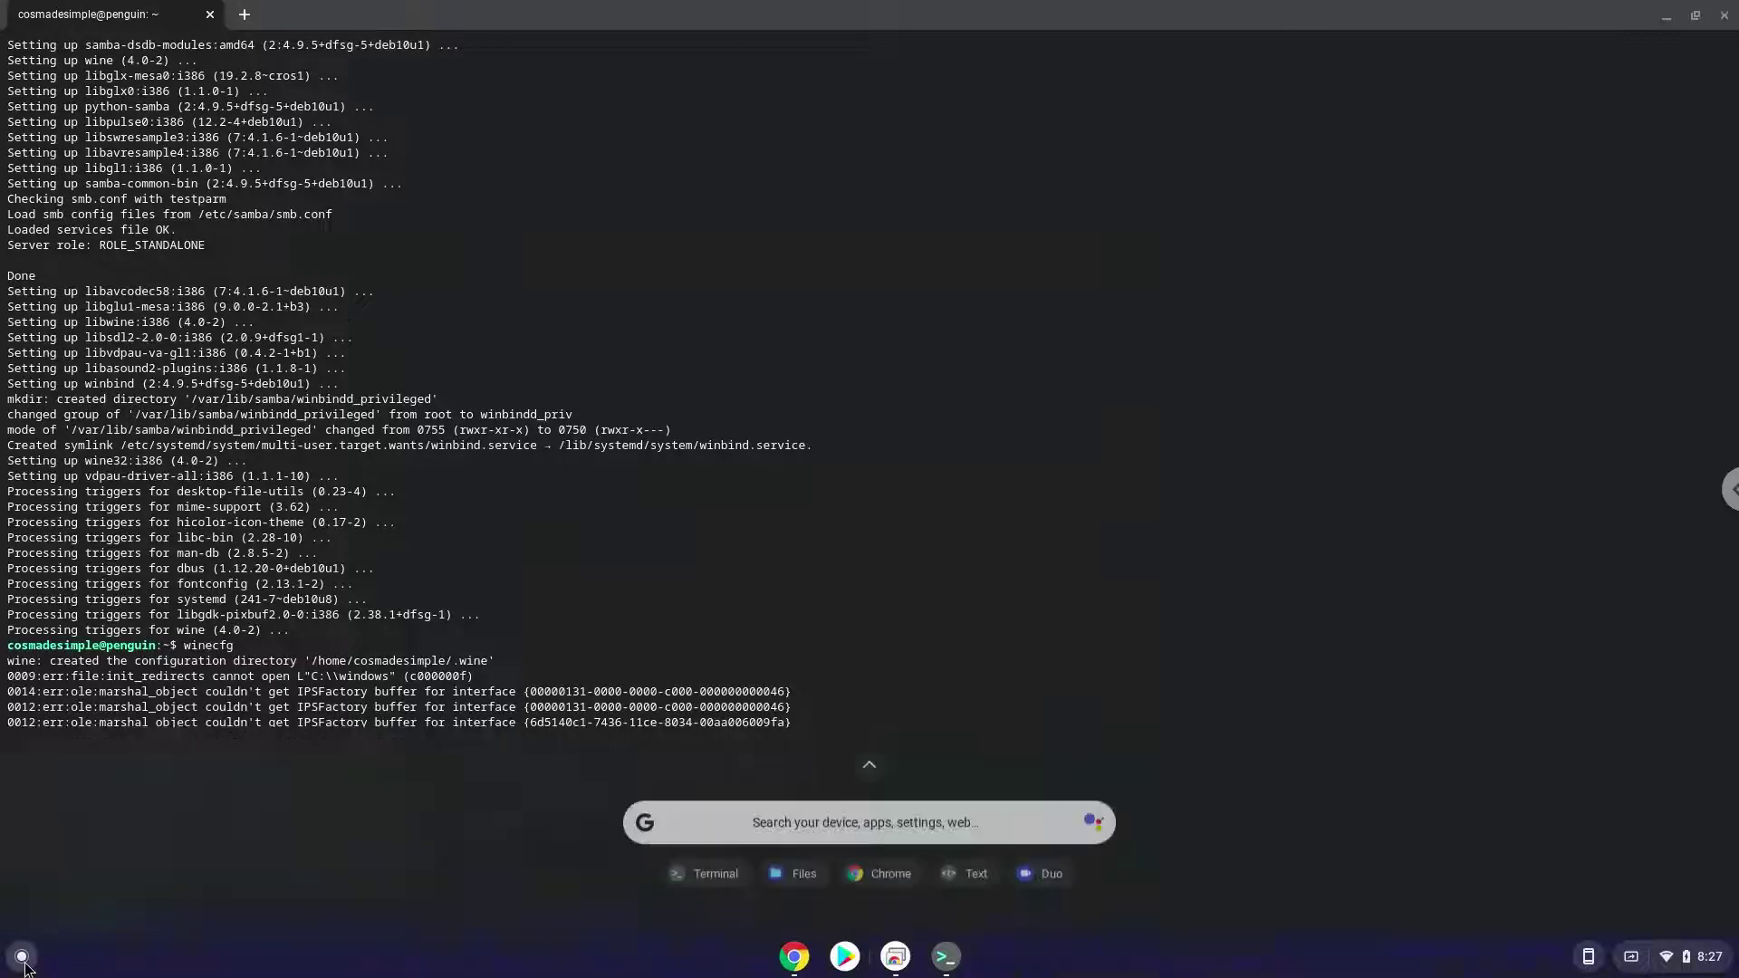
pyautogui.click(872, 761)
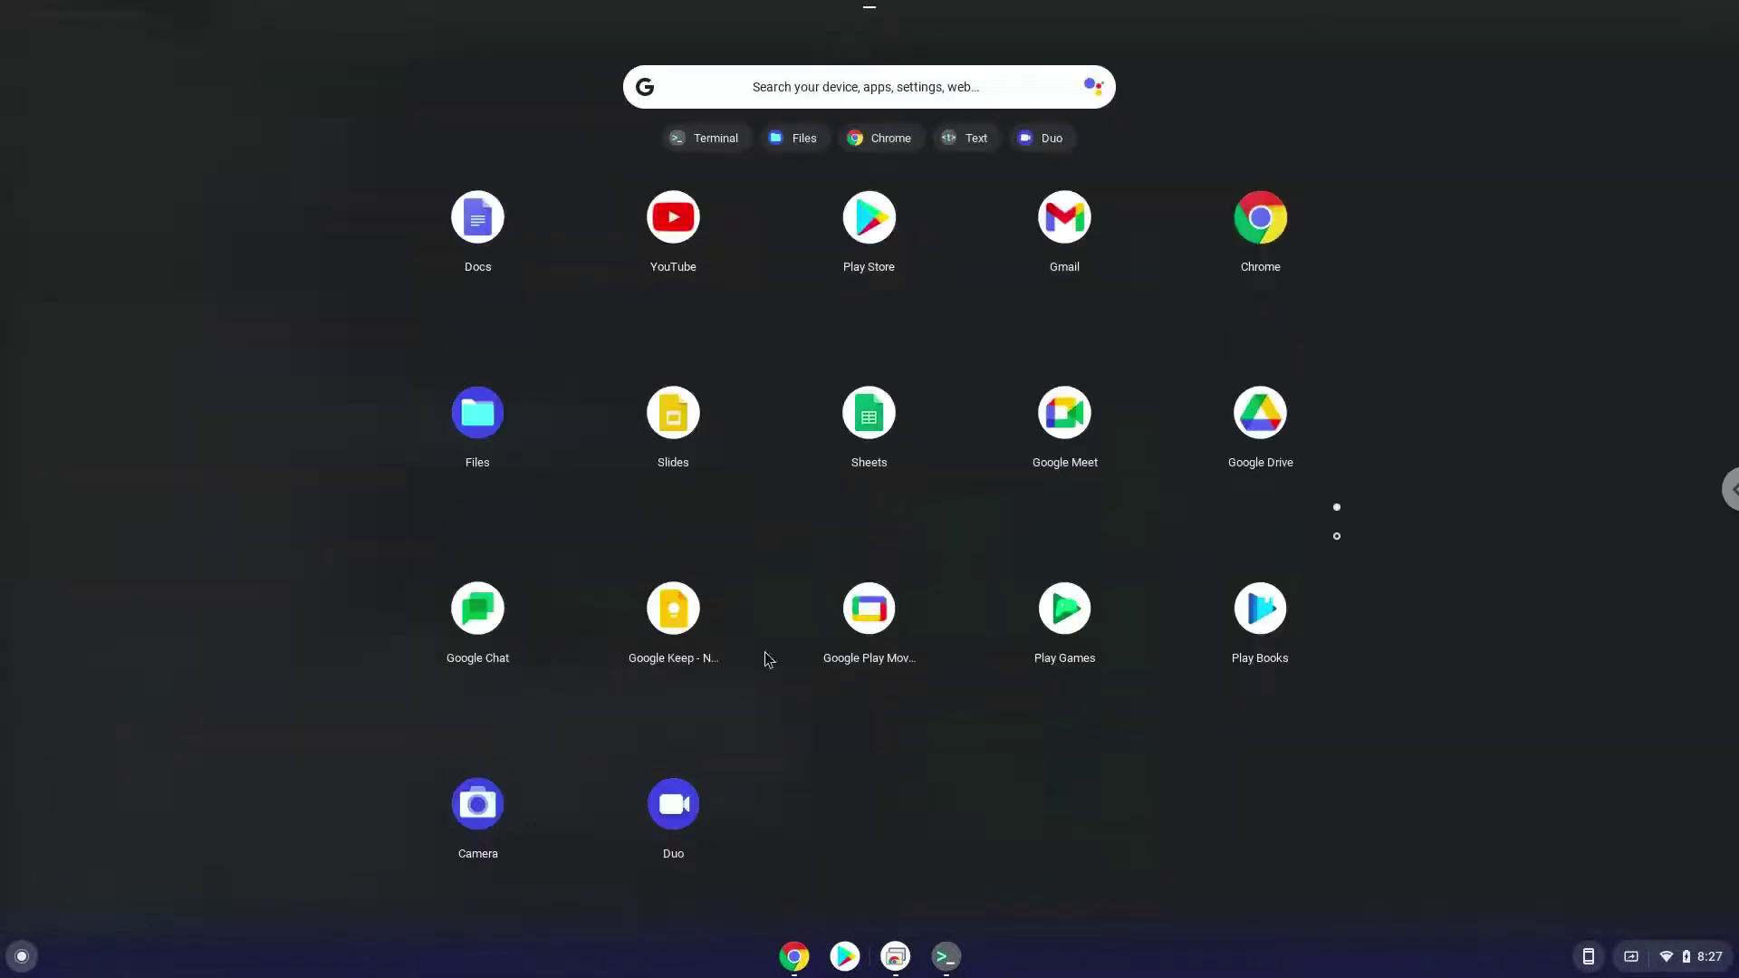
pyautogui.click(483, 419)
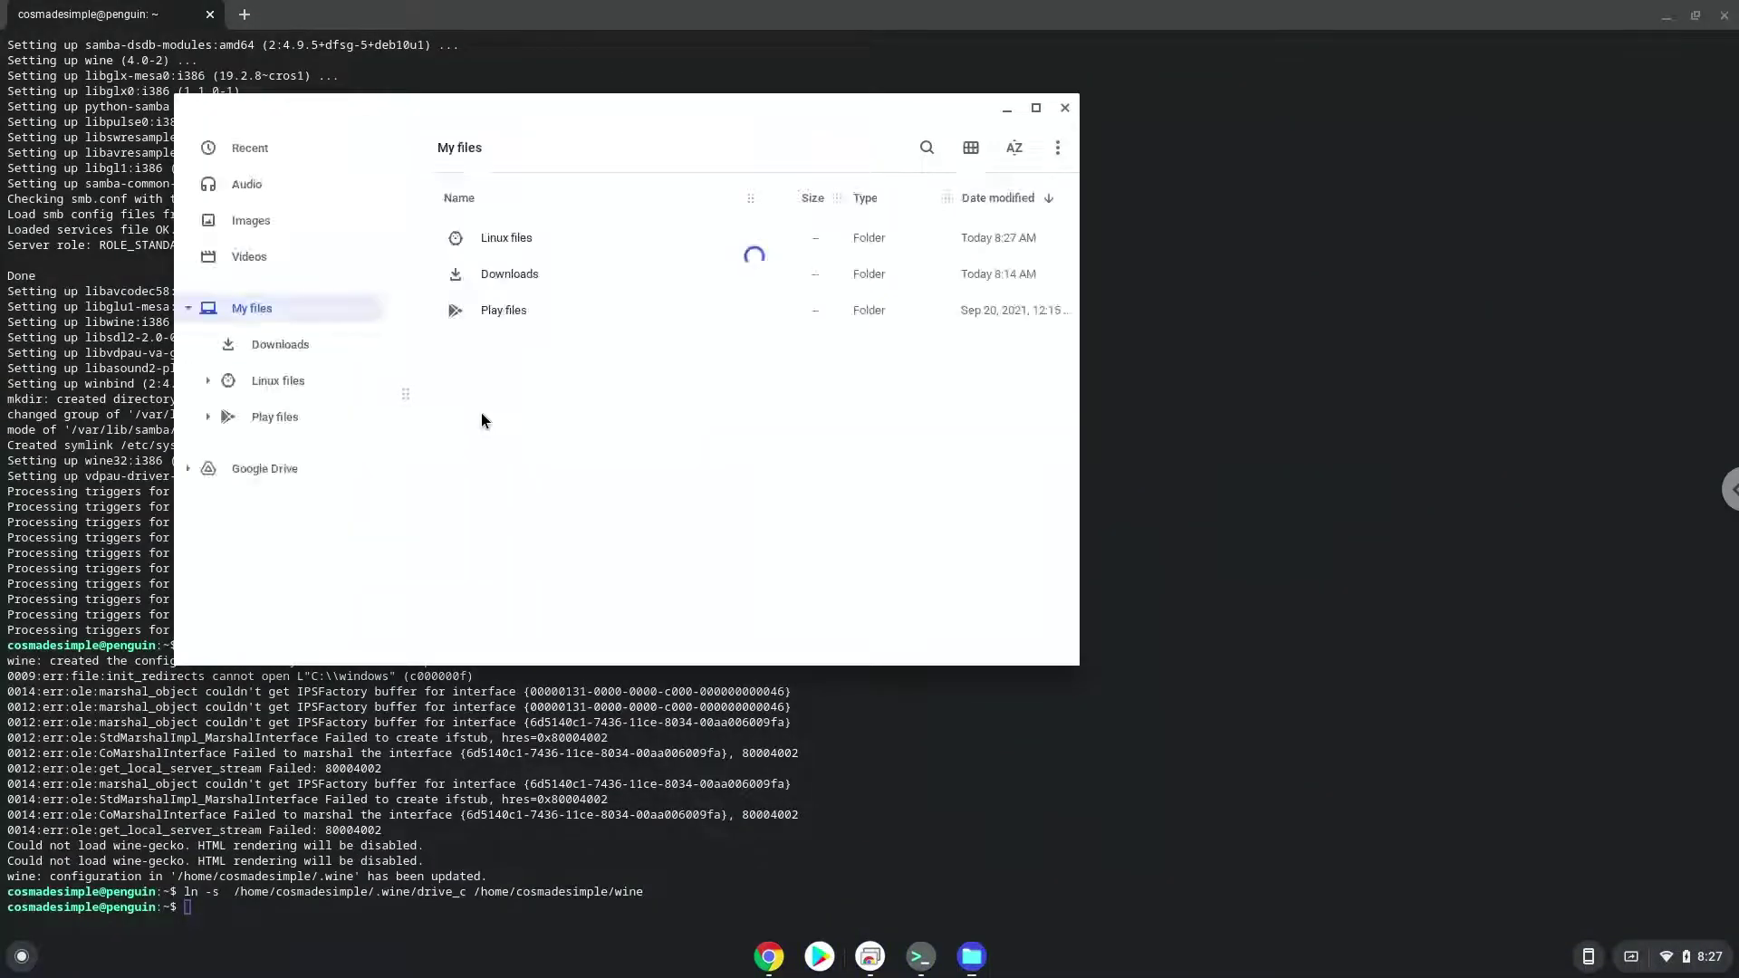
pyautogui.click(308, 381)
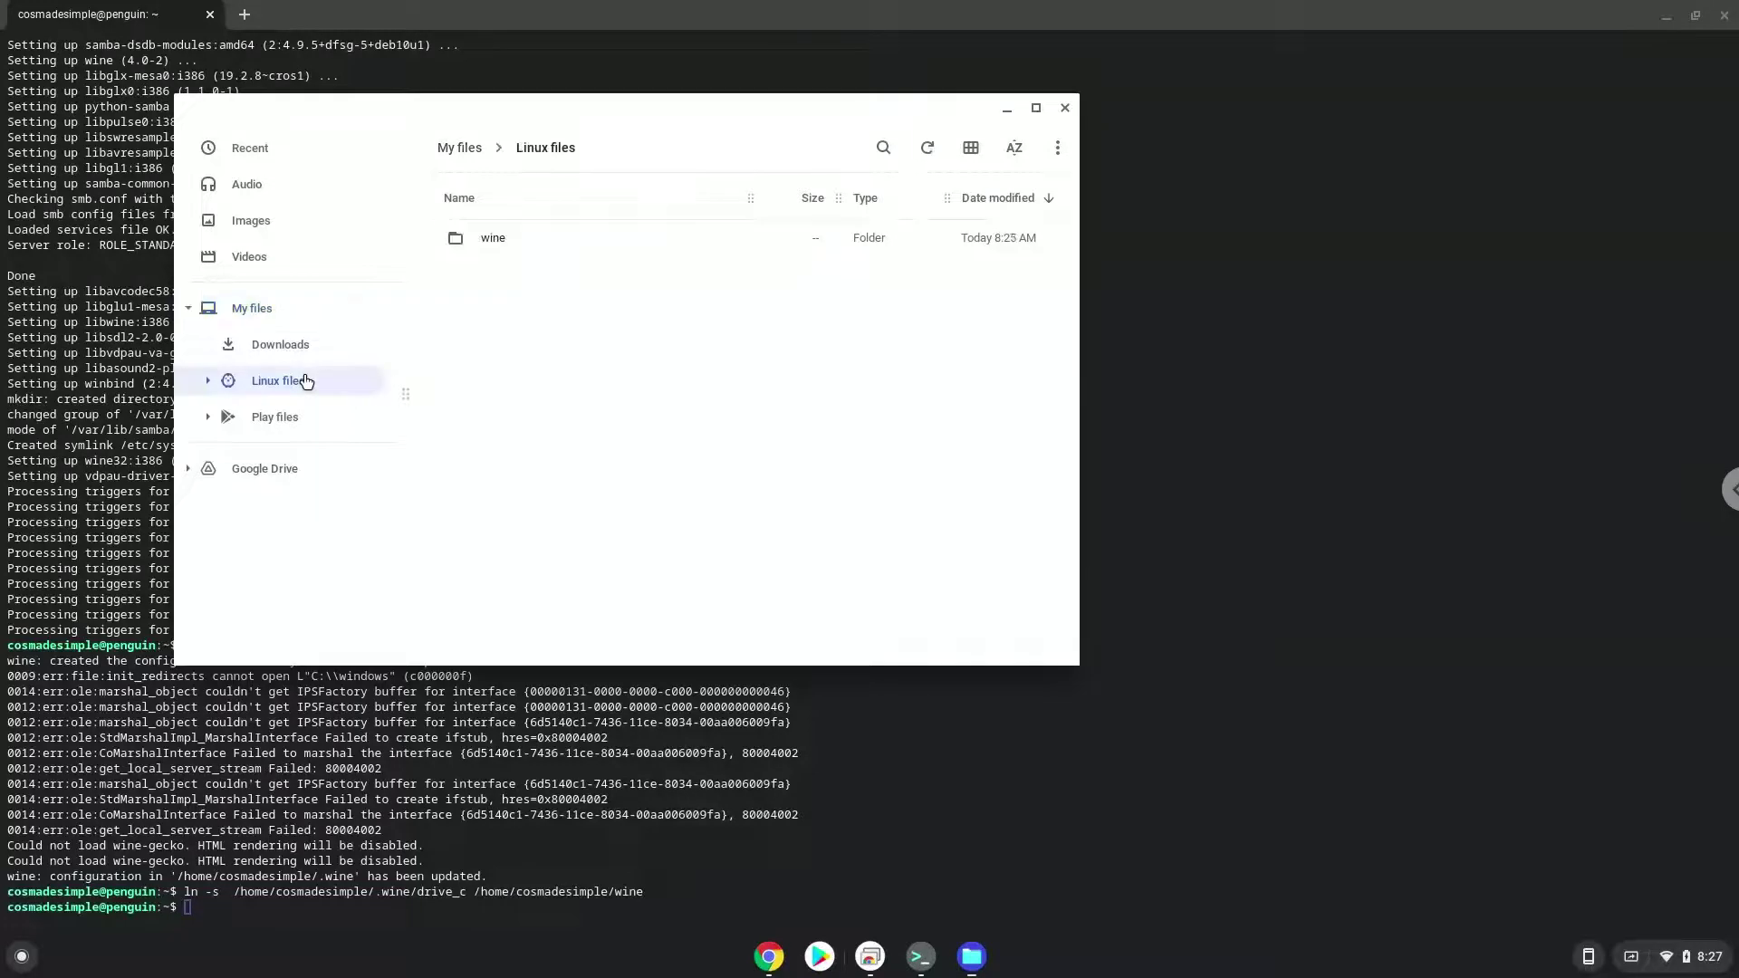
pyautogui.doubleClick(494, 237)
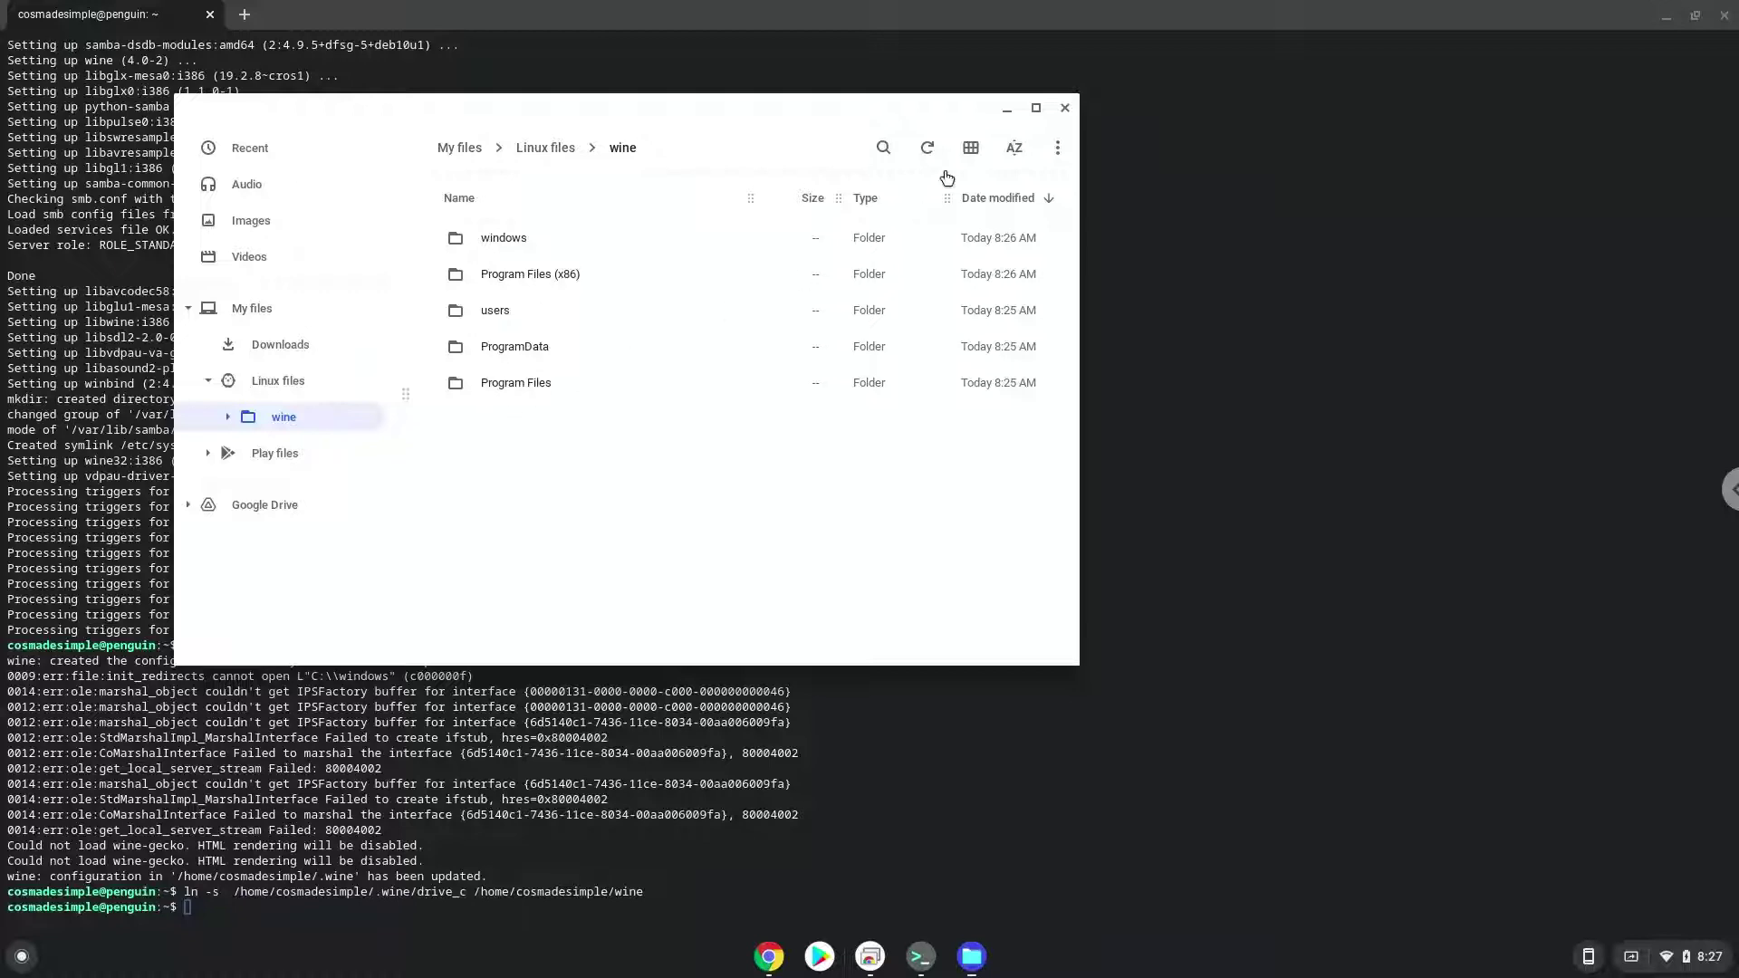
pyautogui.click(1065, 108)
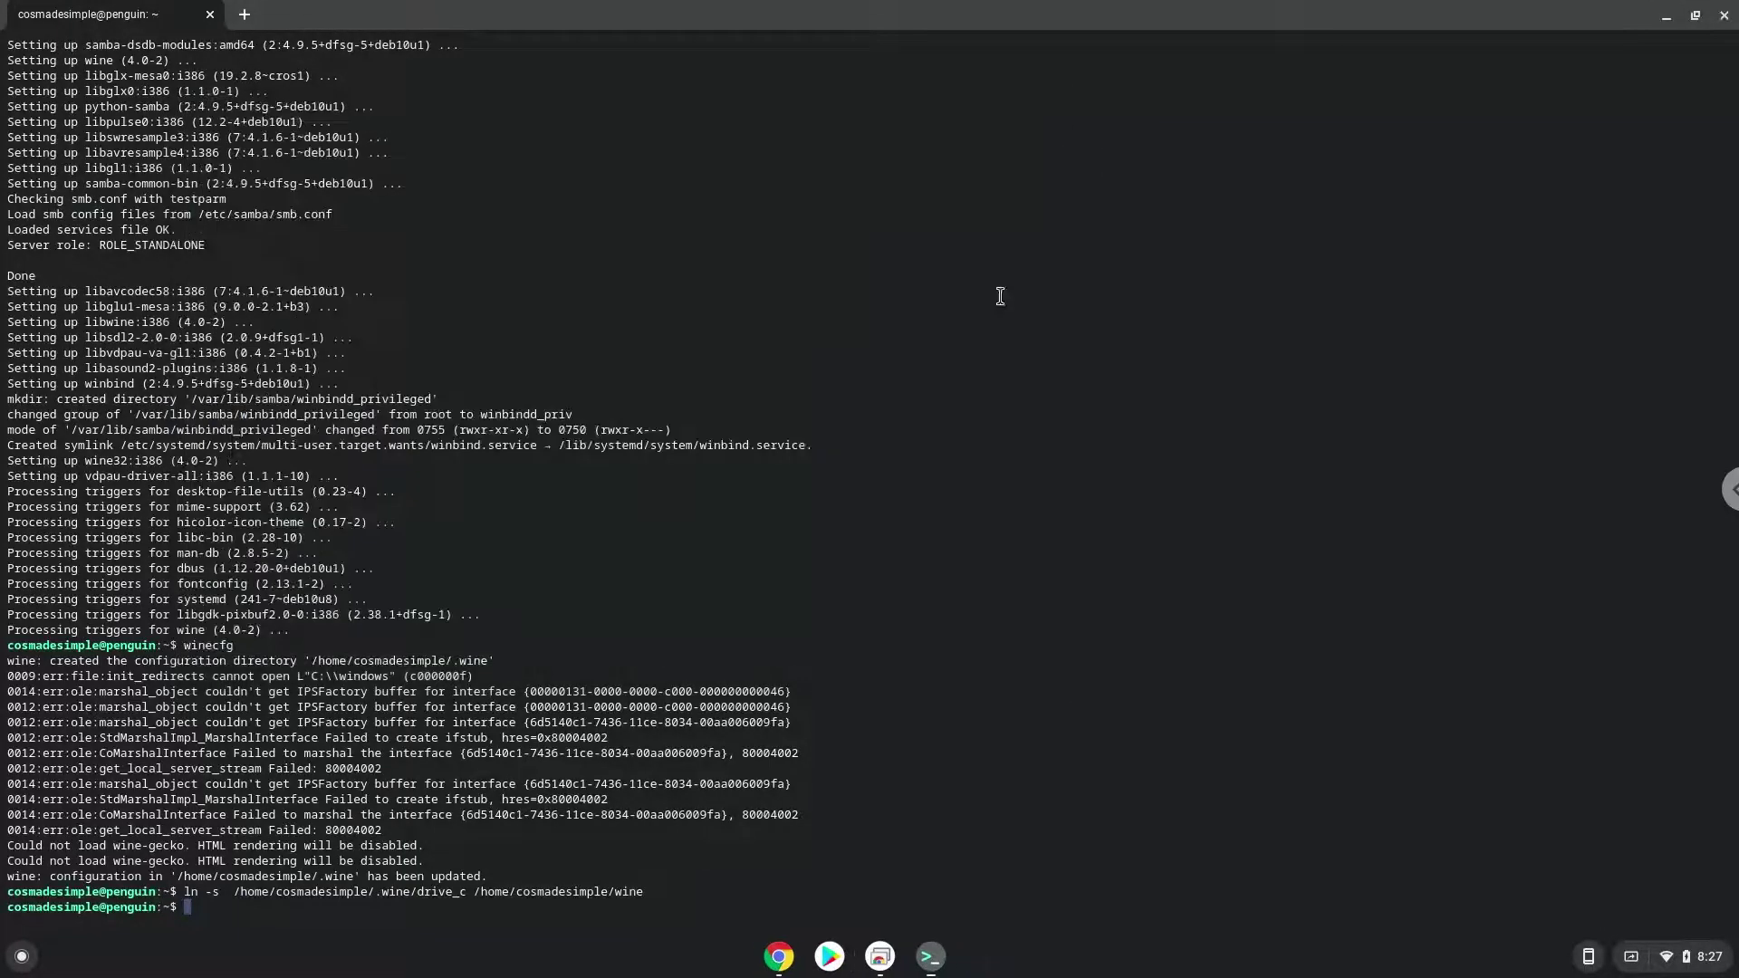
# Download hugosway4setup.exe from download.mql5.com into the home folder using the doc's wget command
pyautogui.click(793, 958)
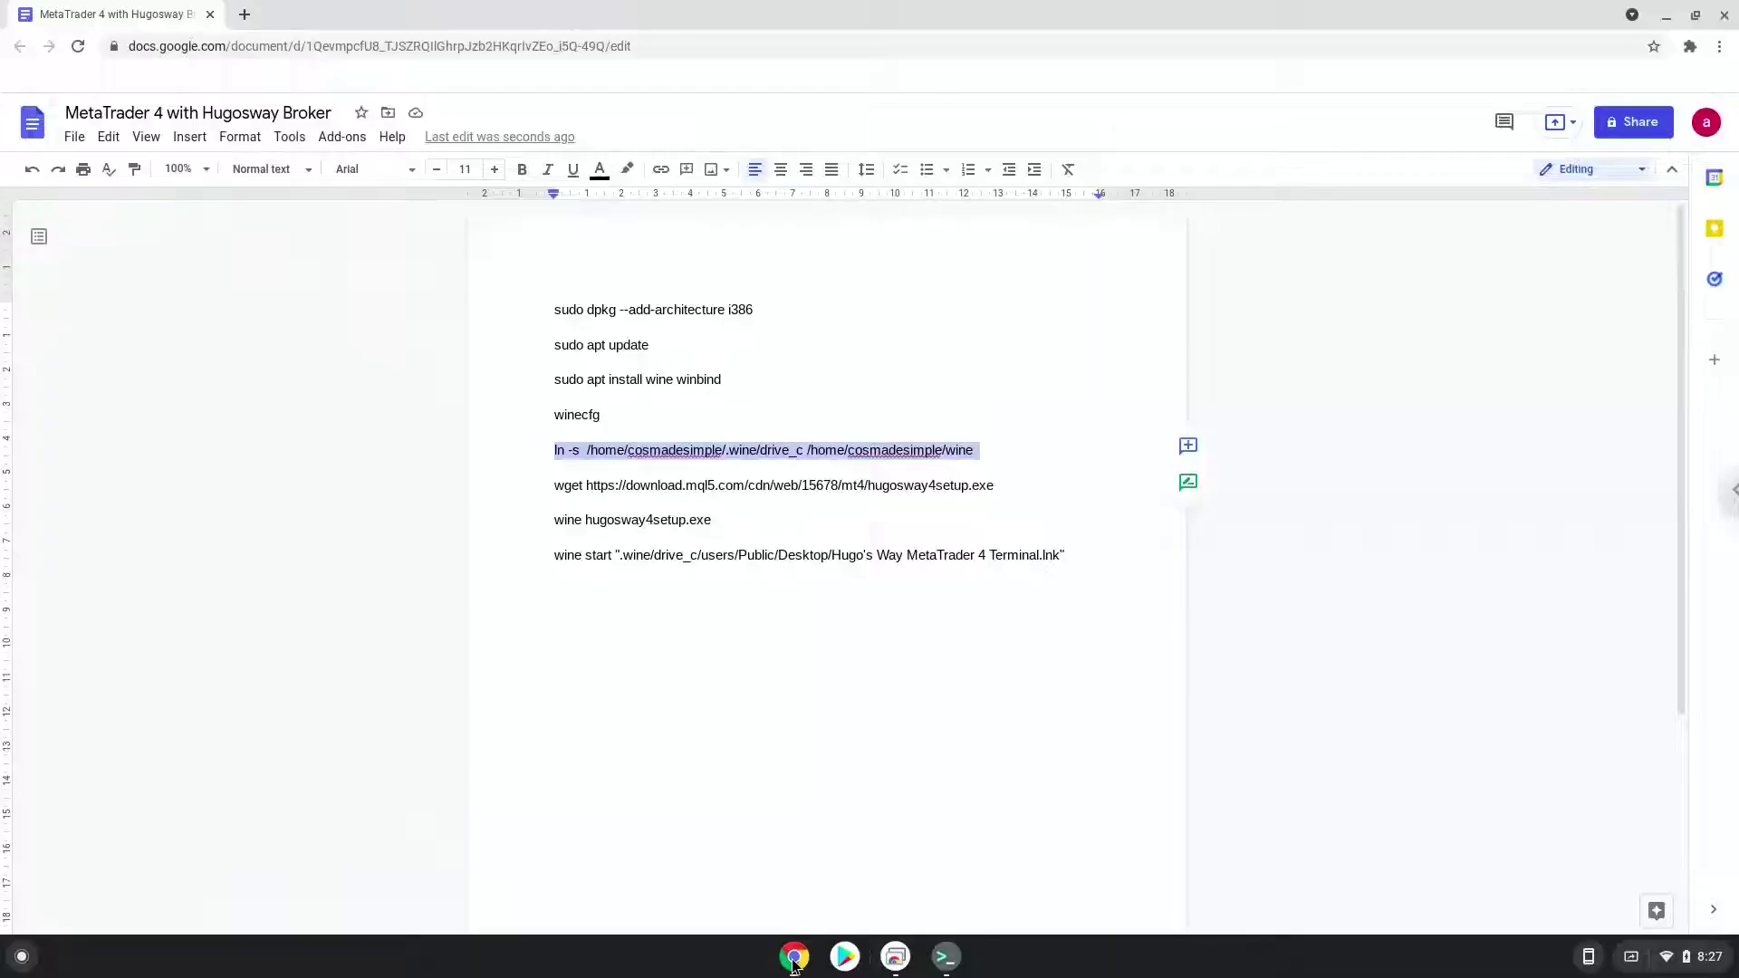
pyautogui.tripleClick(655, 486)
pyautogui.rightClick(655, 485)
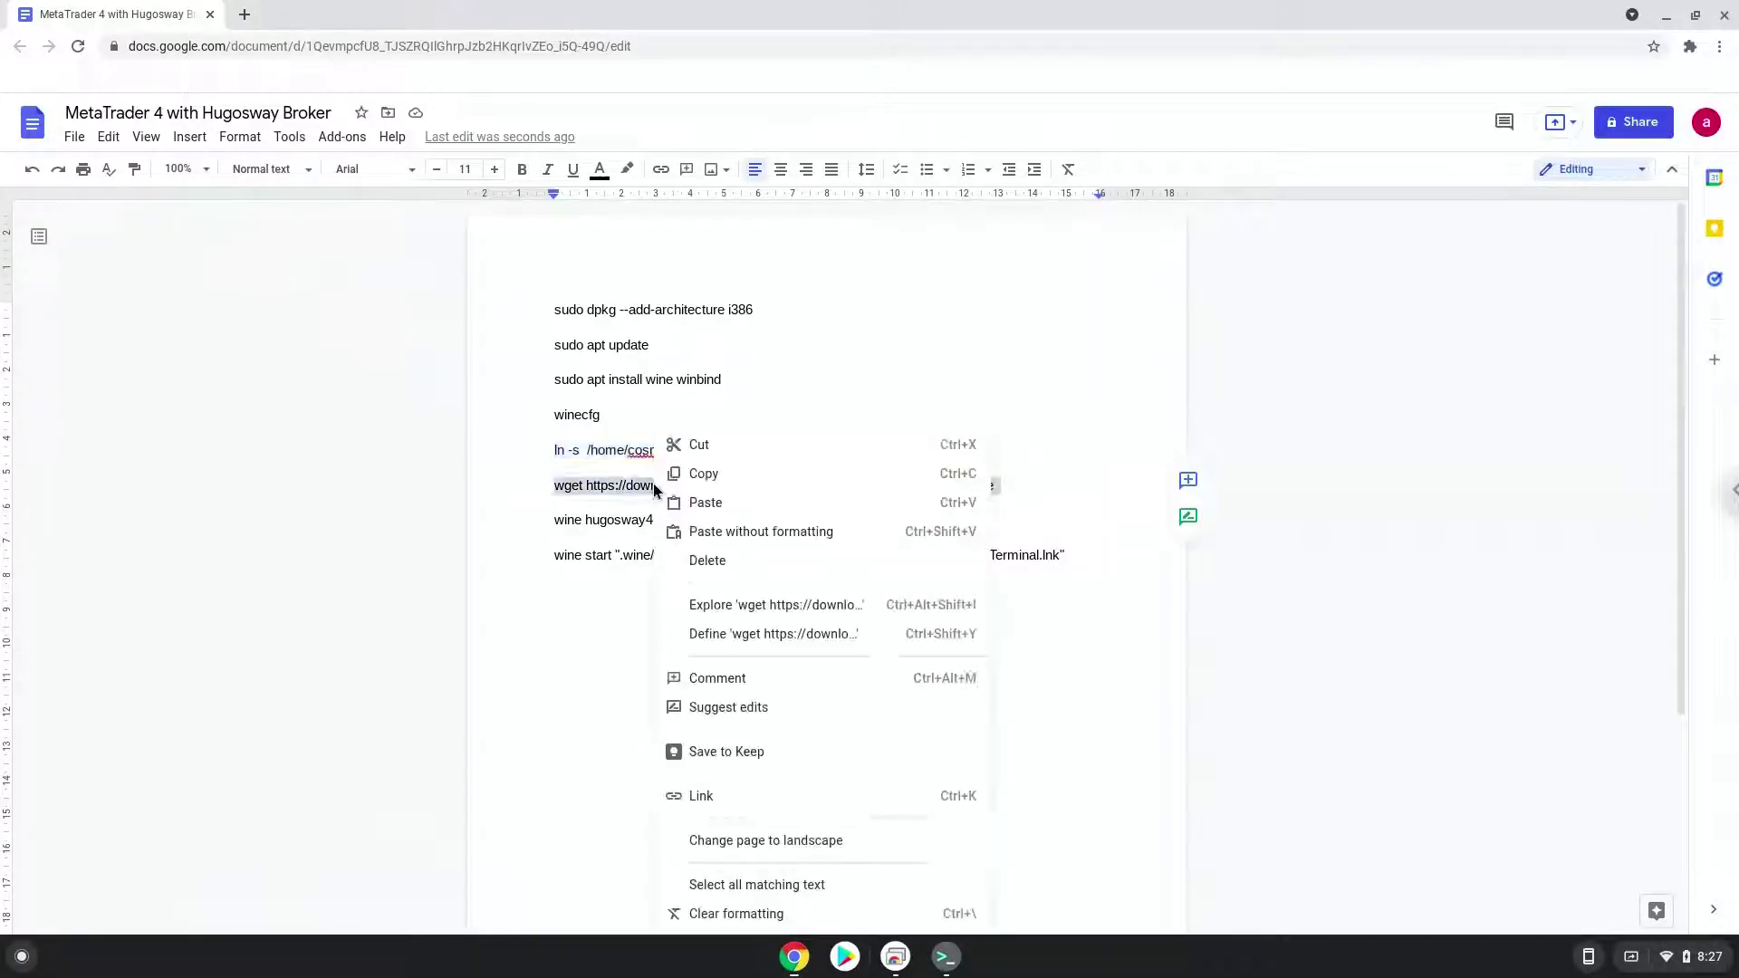
pyautogui.click(702, 474)
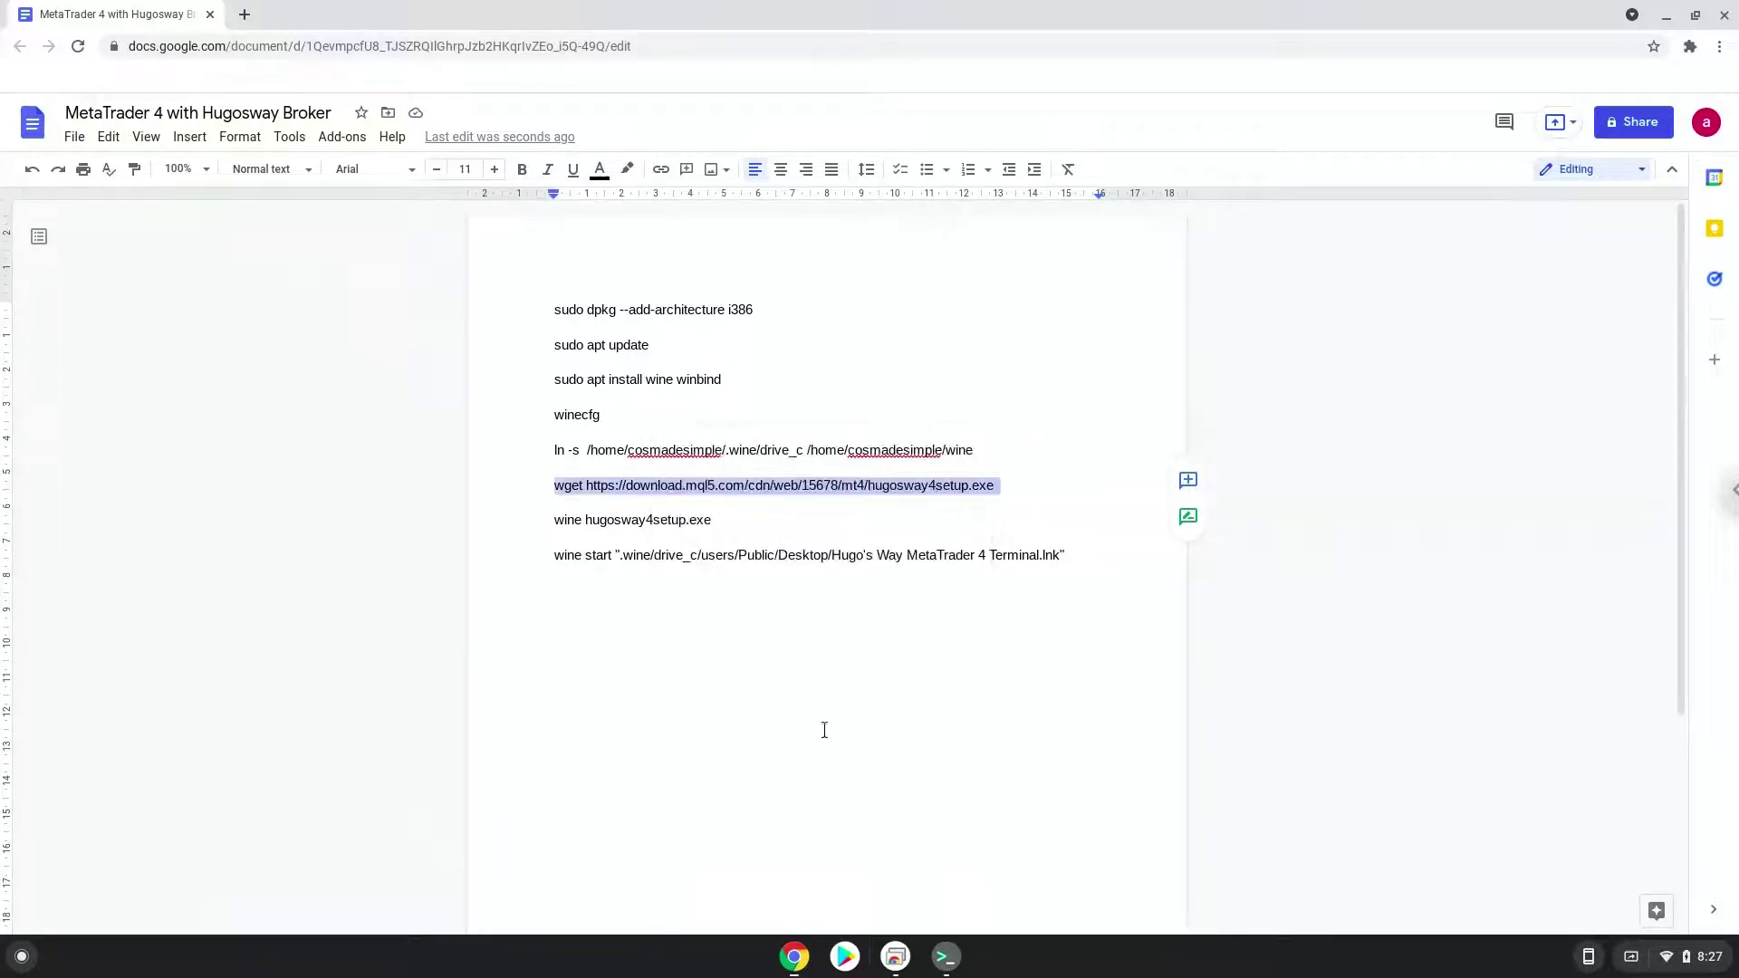
pyautogui.click(944, 958)
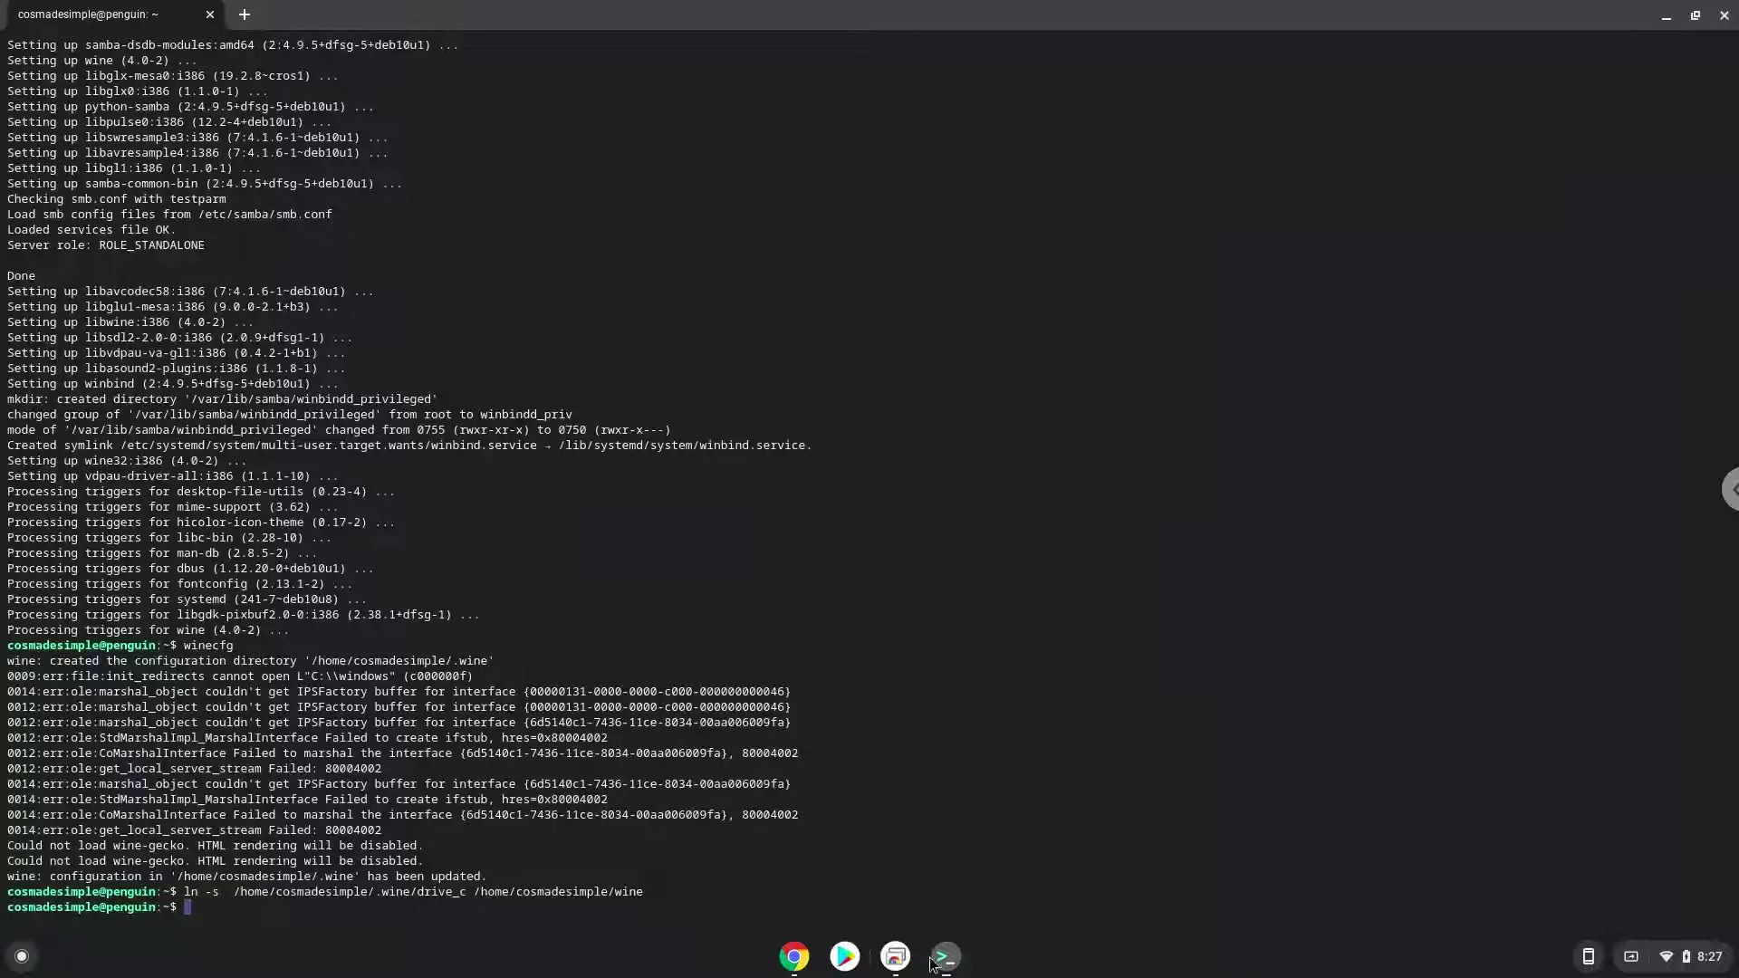
pyautogui.hotkey('ctrl', 'shift', 'v')
pyautogui.press('Return')
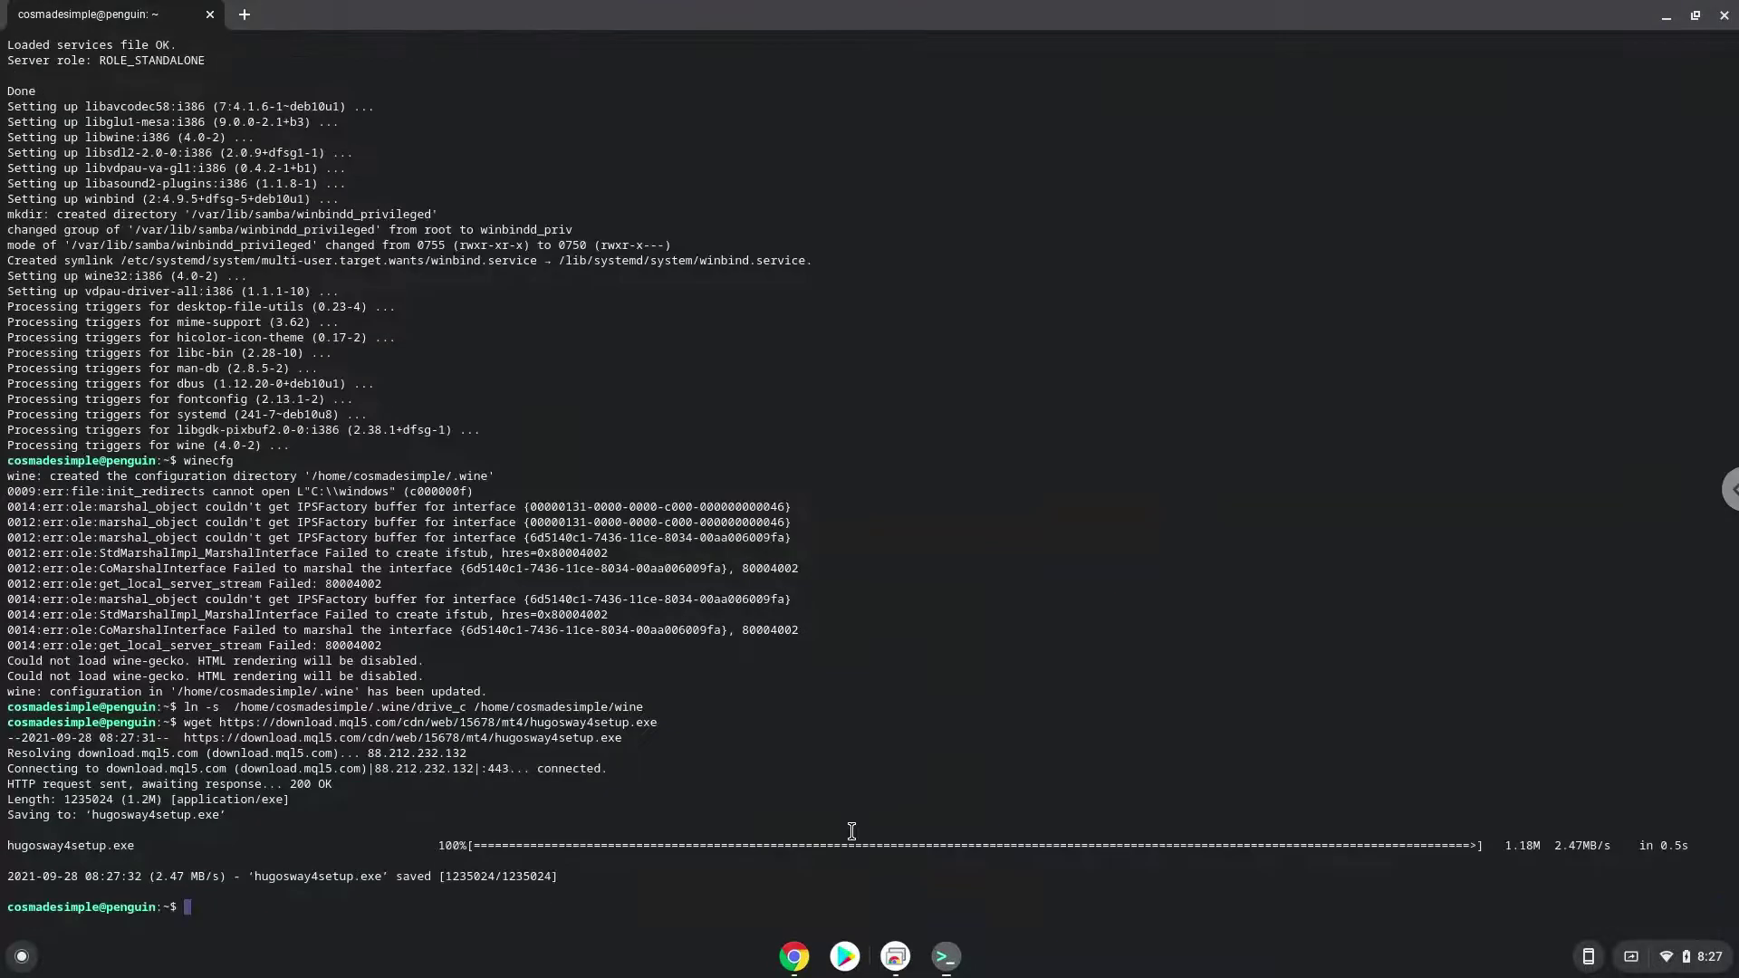
pyautogui.click(795, 958)
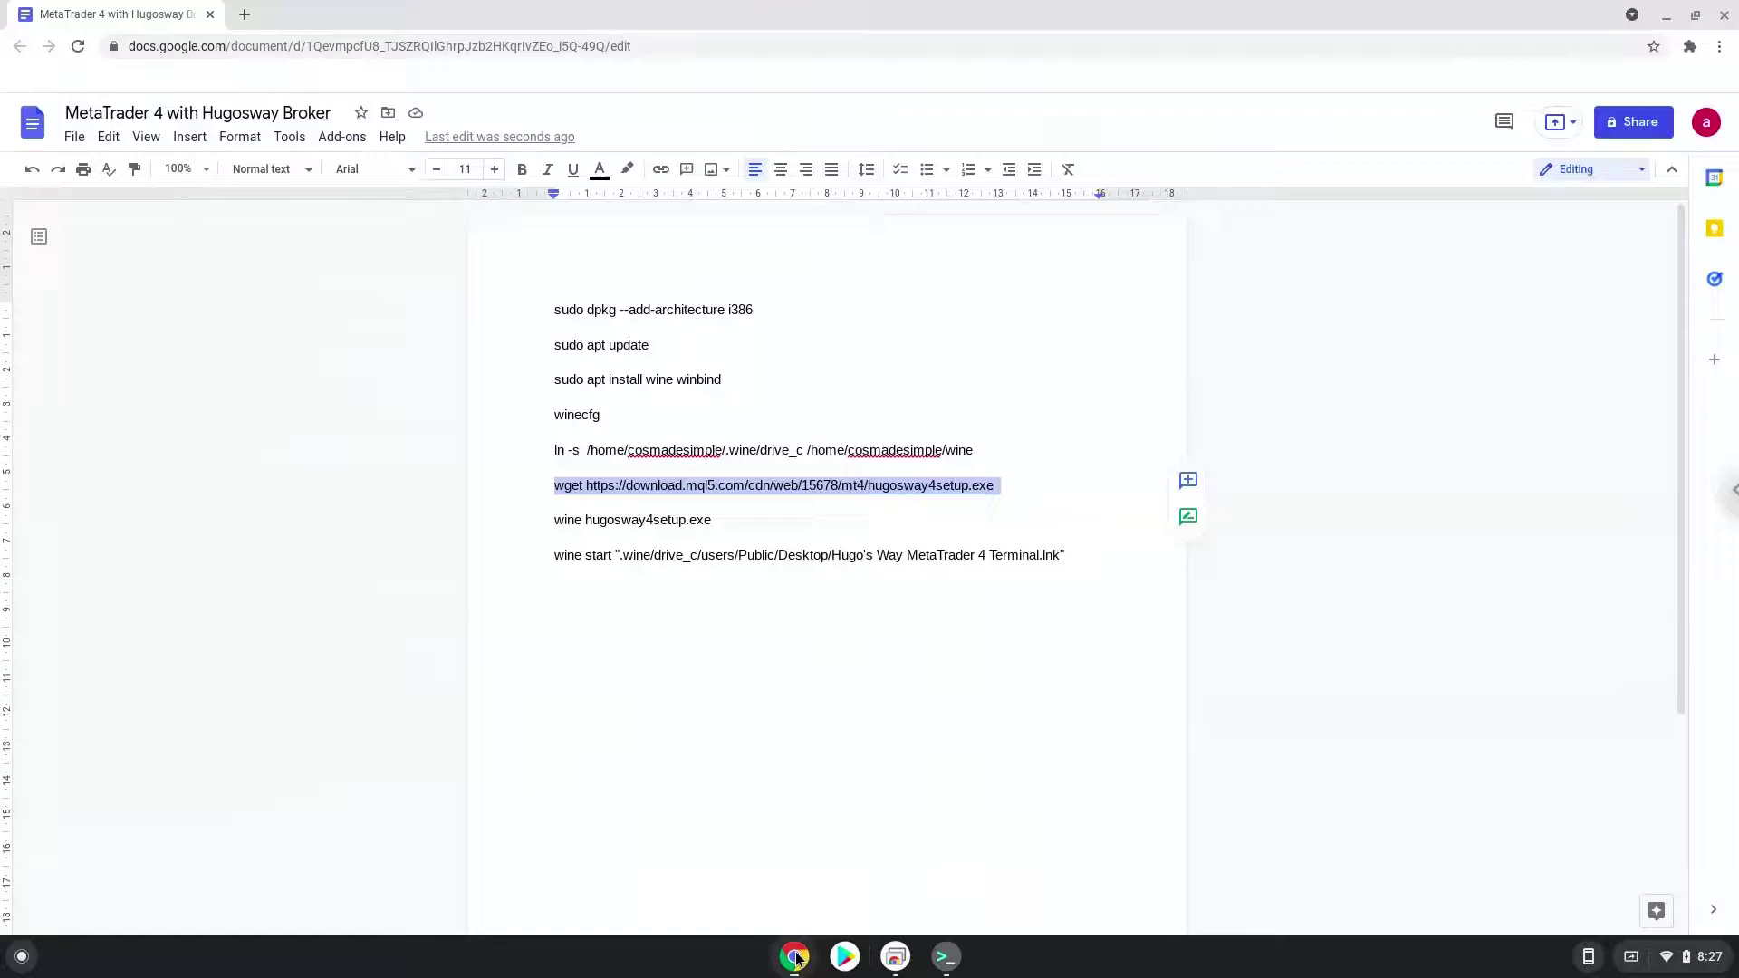
# Run 'wine hugosway4setup.exe' to start the Hugo's Way installer at its license agreement
pyautogui.tripleClick(617, 521)
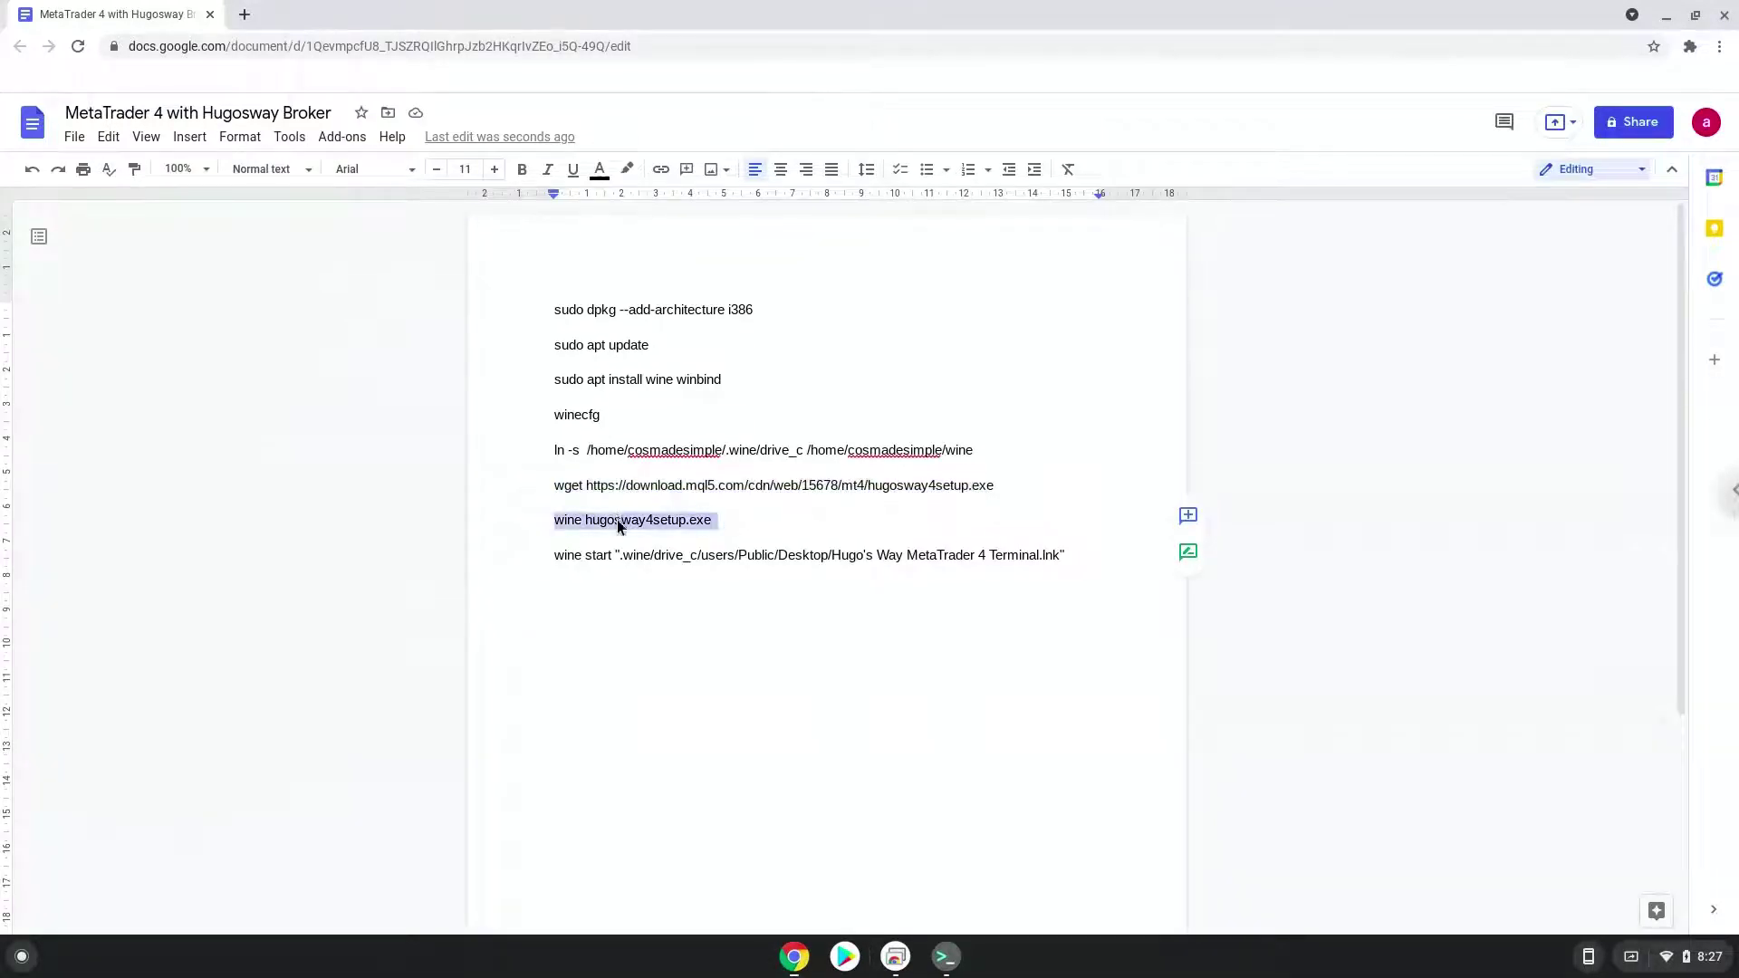
pyautogui.rightClick(617, 520)
pyautogui.click(661, 471)
pyautogui.click(945, 956)
pyautogui.write('wine hugosway4setup.exe')
pyautogui.press('Return')
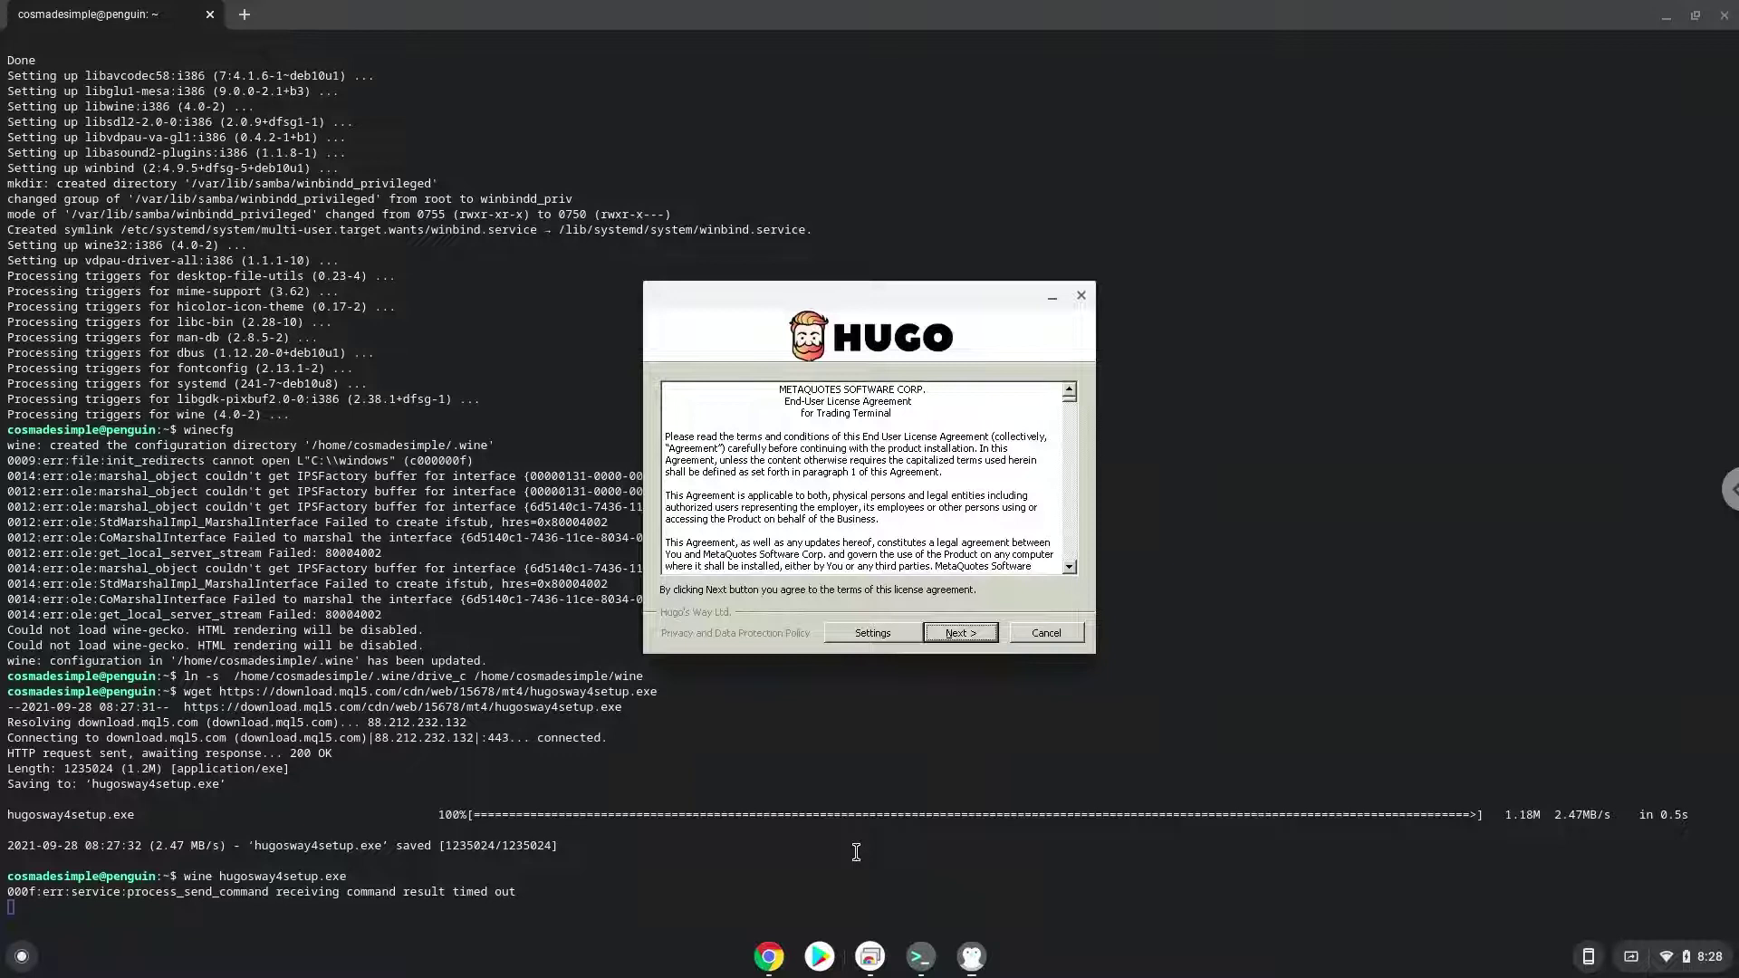
# Accept the license, let Hugo's Way MT4 install, then close the finished installer
pyautogui.click(955, 632)
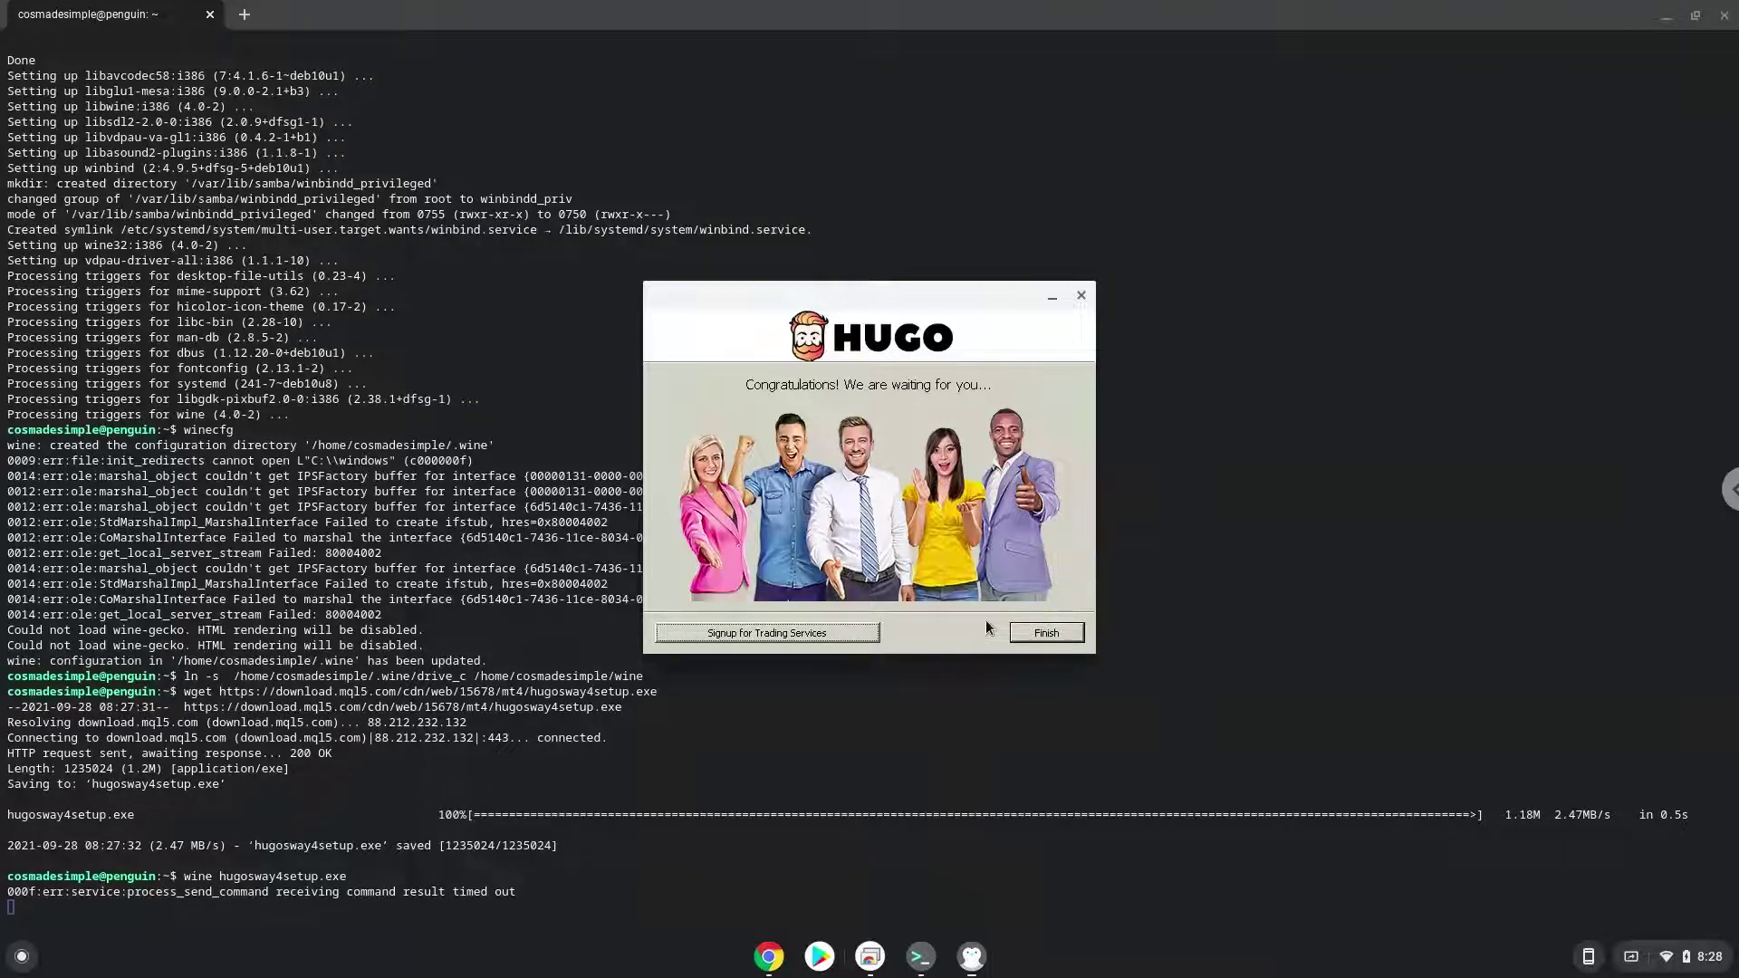
pyautogui.click(1047, 635)
pyautogui.click(1050, 633)
# Dismiss the installer and return from the MQL5 sign-up page to the Google Docs notes
pyautogui.click(1034, 632)
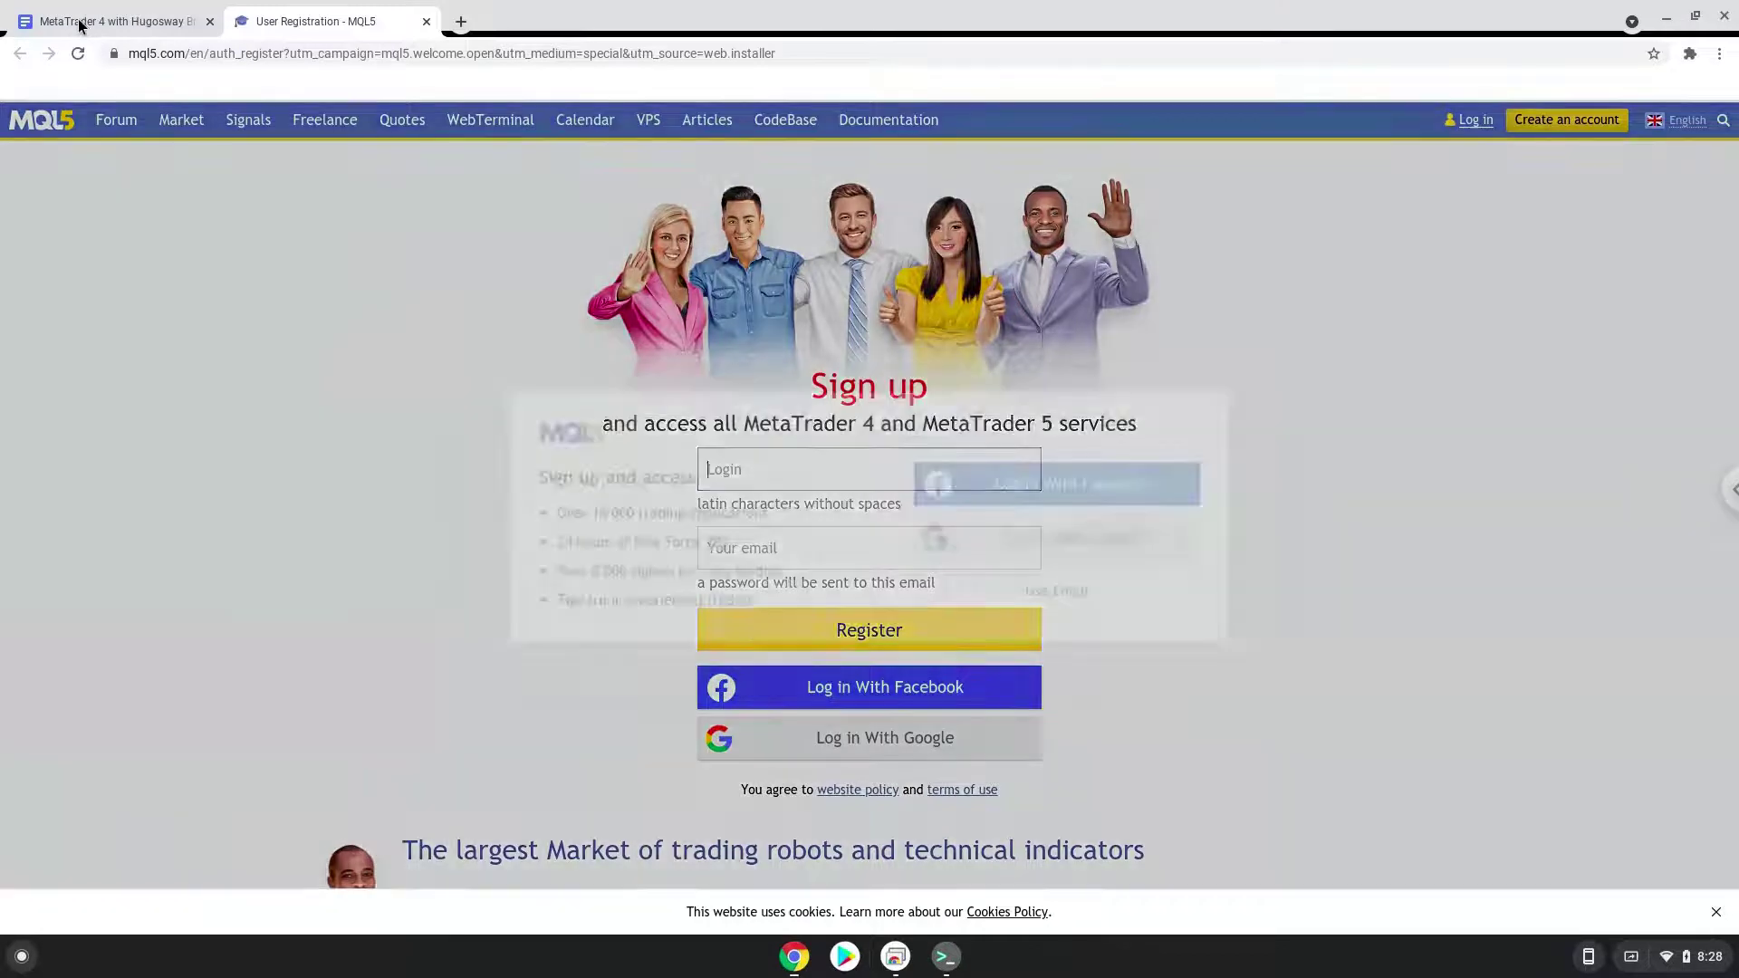
pyautogui.click(79, 22)
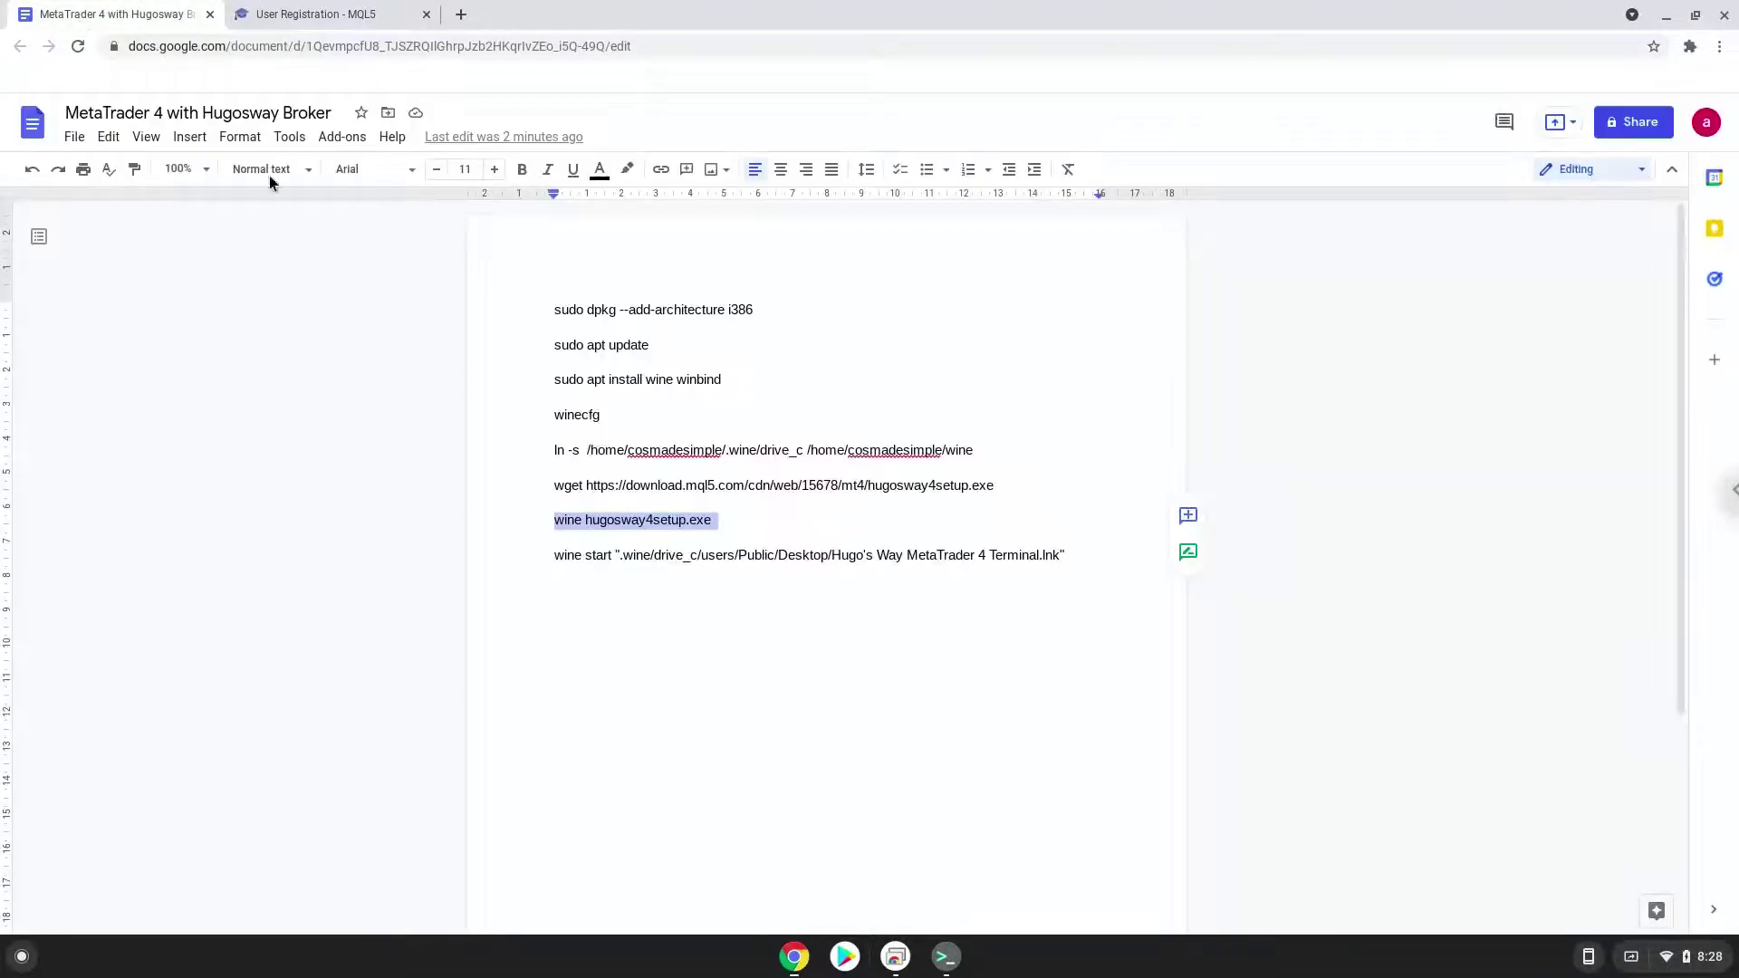
# Copy the 'wine start ...Hugo's Way MetaTrader 4 Terminal.lnk' line from the notes and run it in Terminal
pyautogui.tripleClick(674, 557)
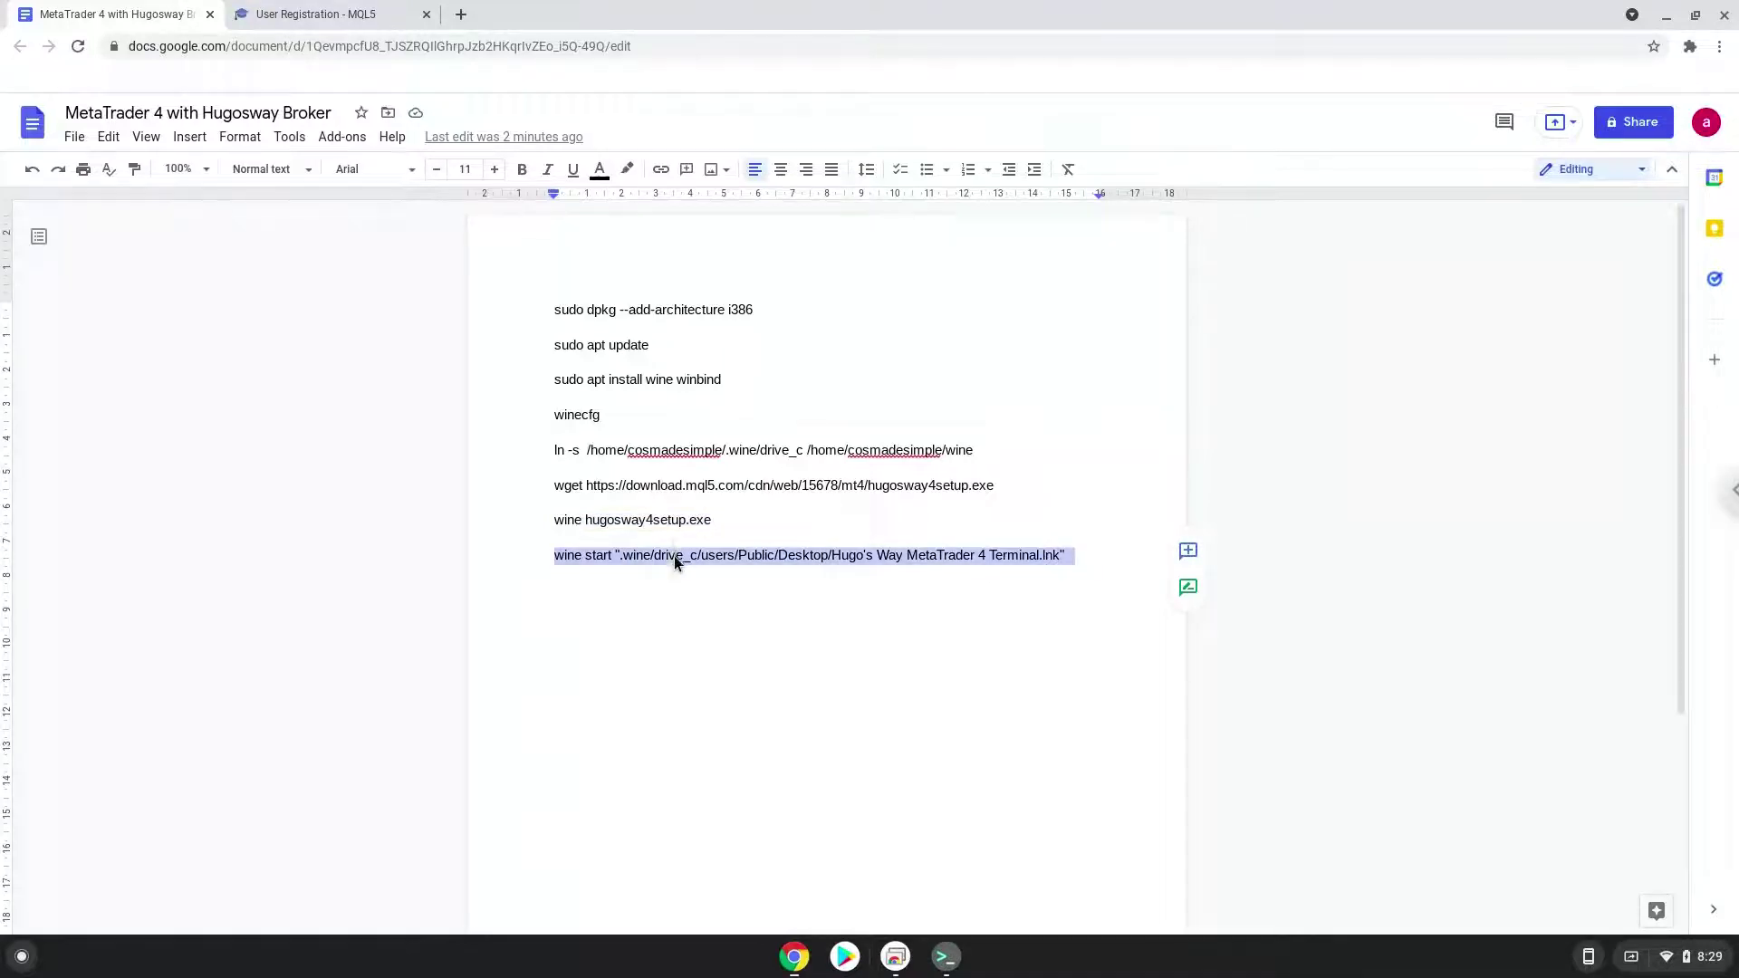
pyautogui.rightClick(675, 557)
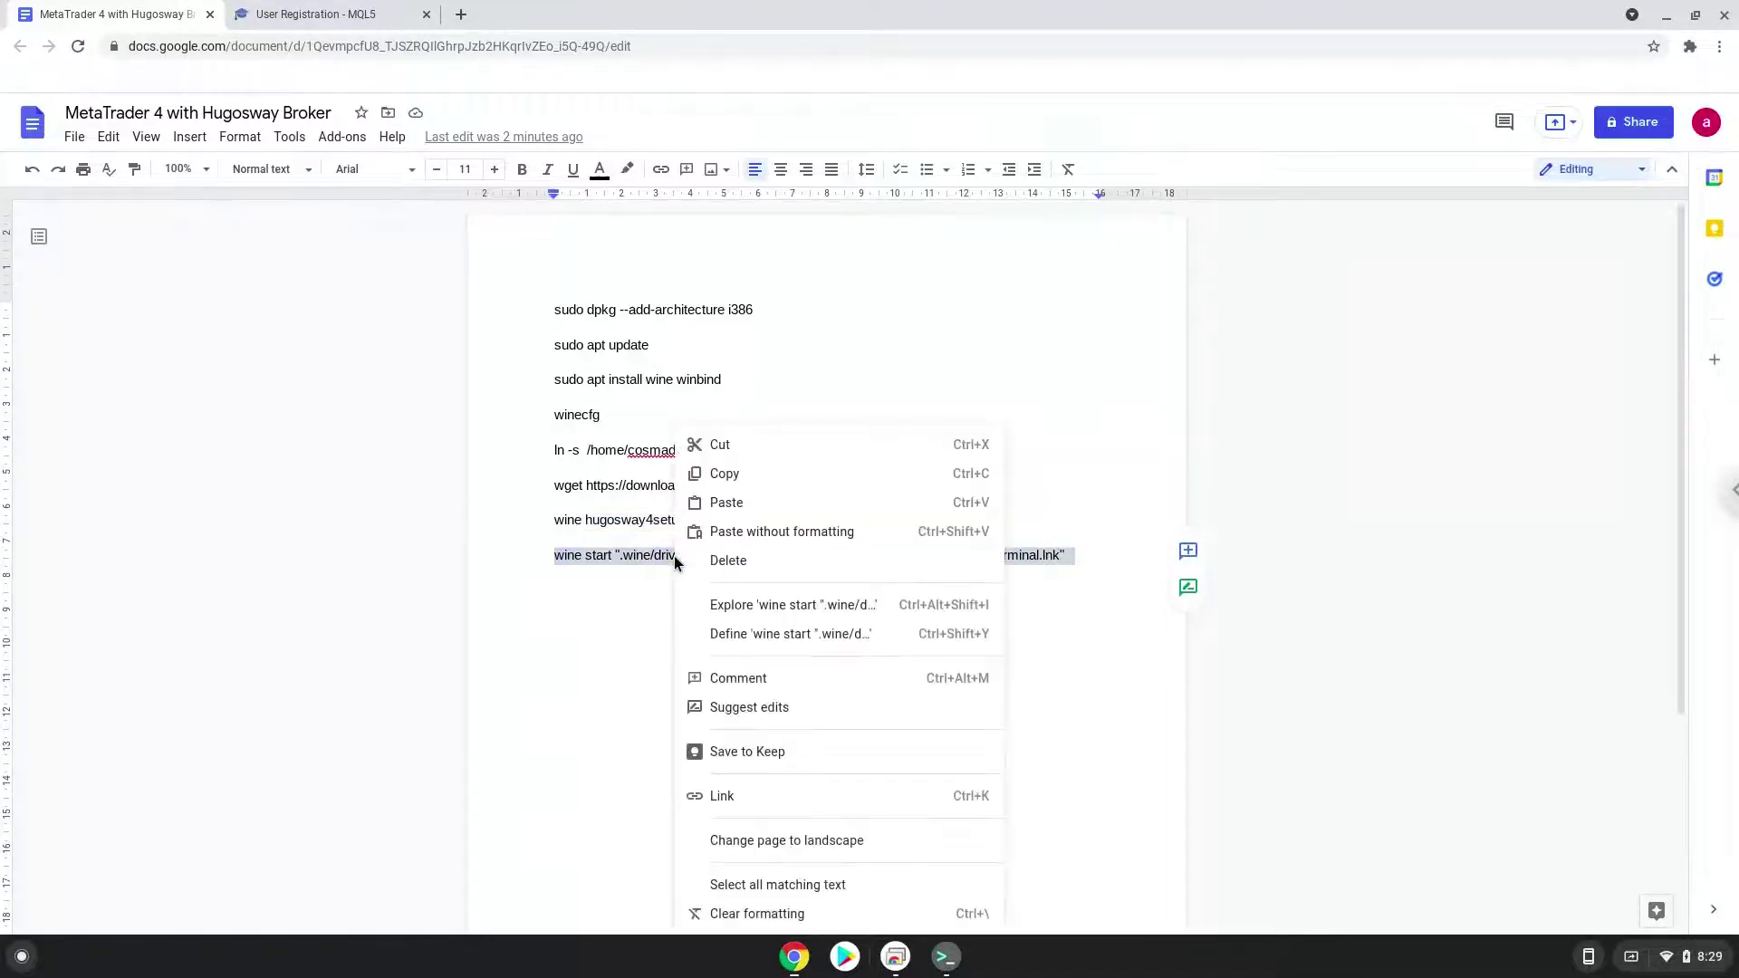
pyautogui.click(725, 474)
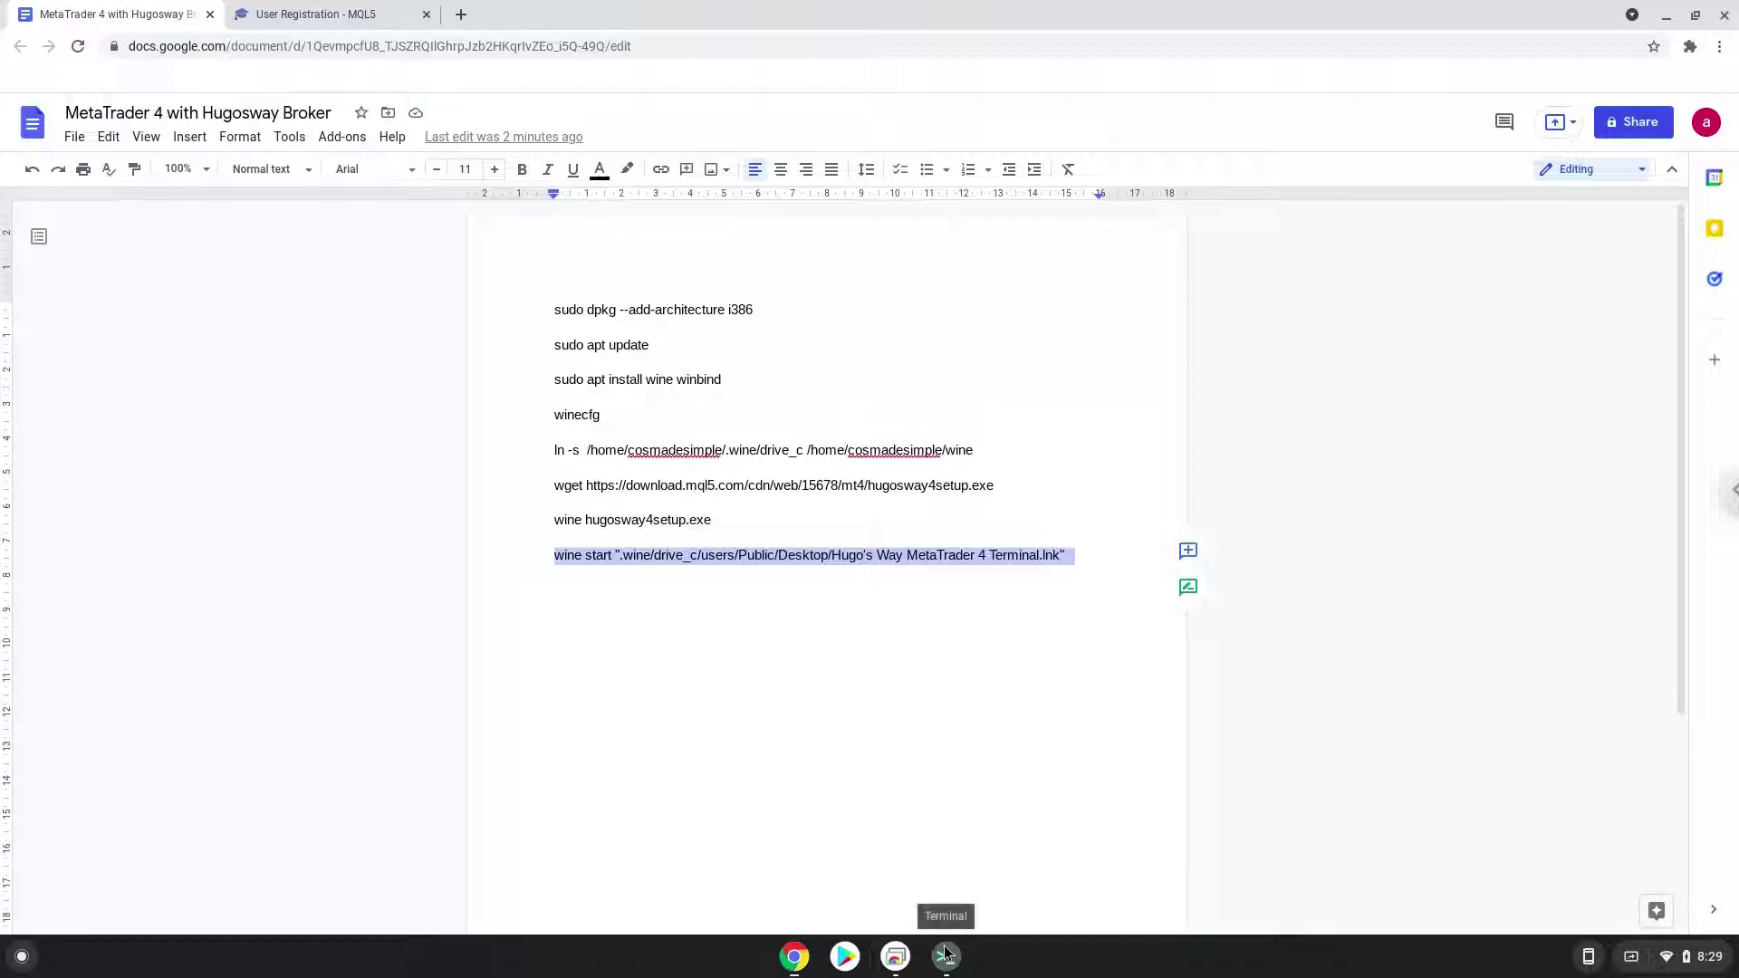
pyautogui.click(946, 954)
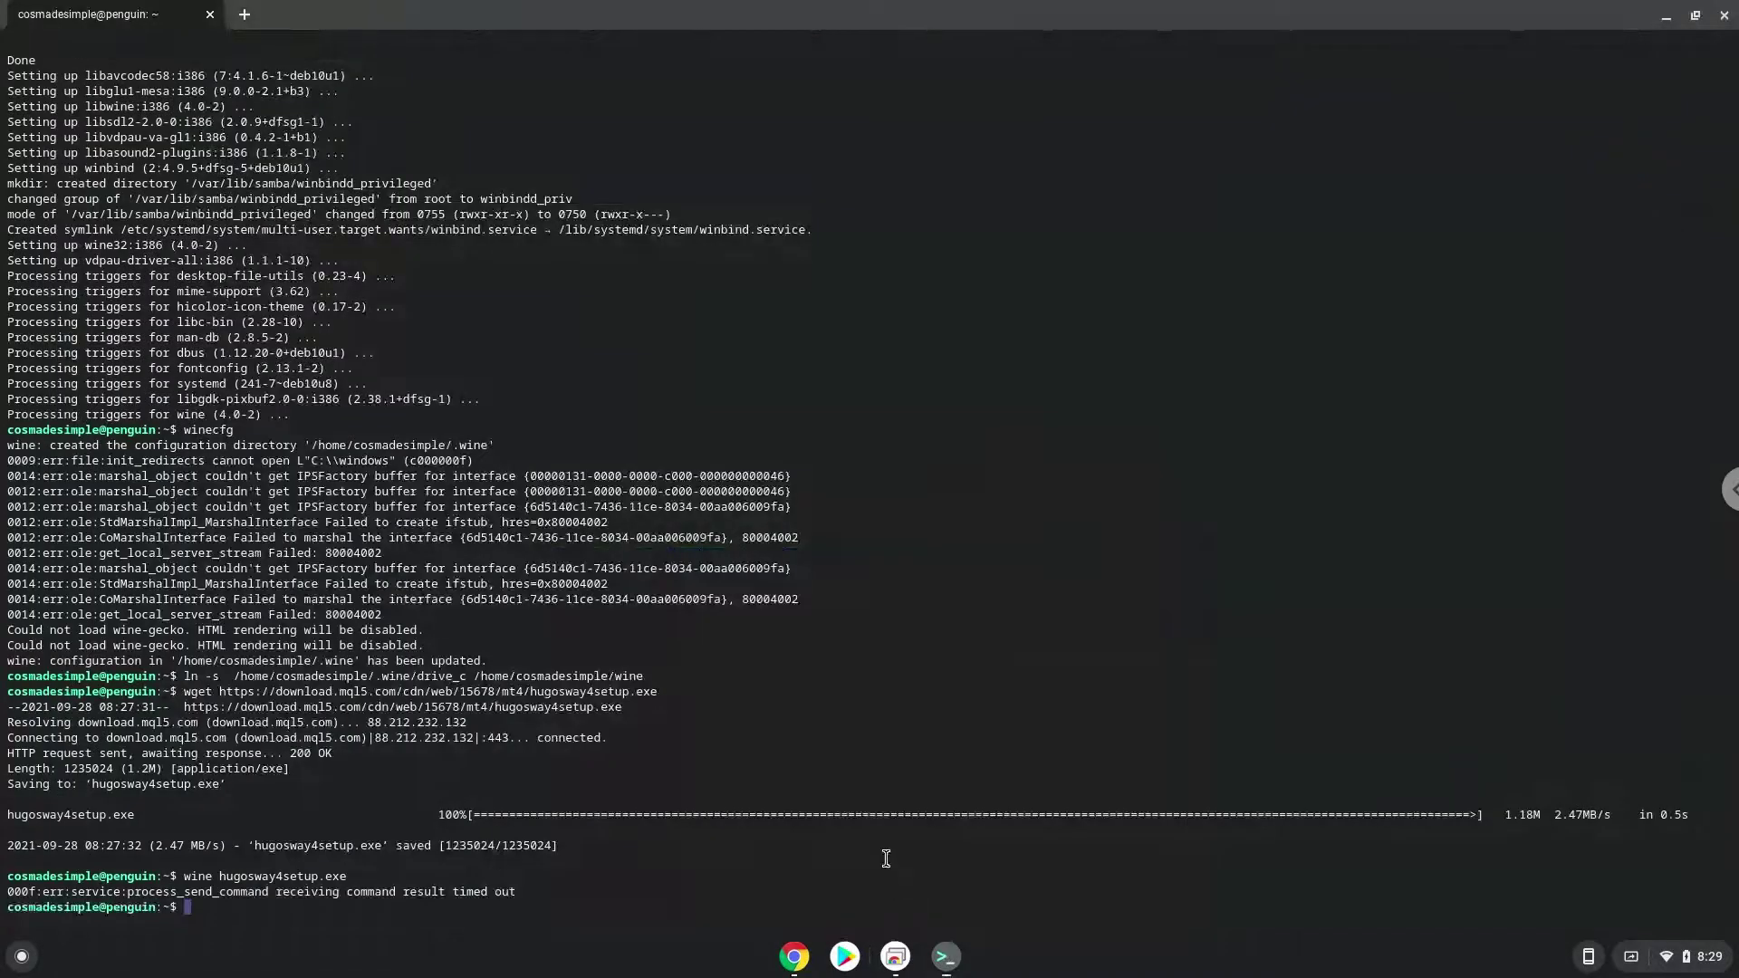
pyautogui.hotkey('ctrl', 'shift', 'v')
pyautogui.press('Return')
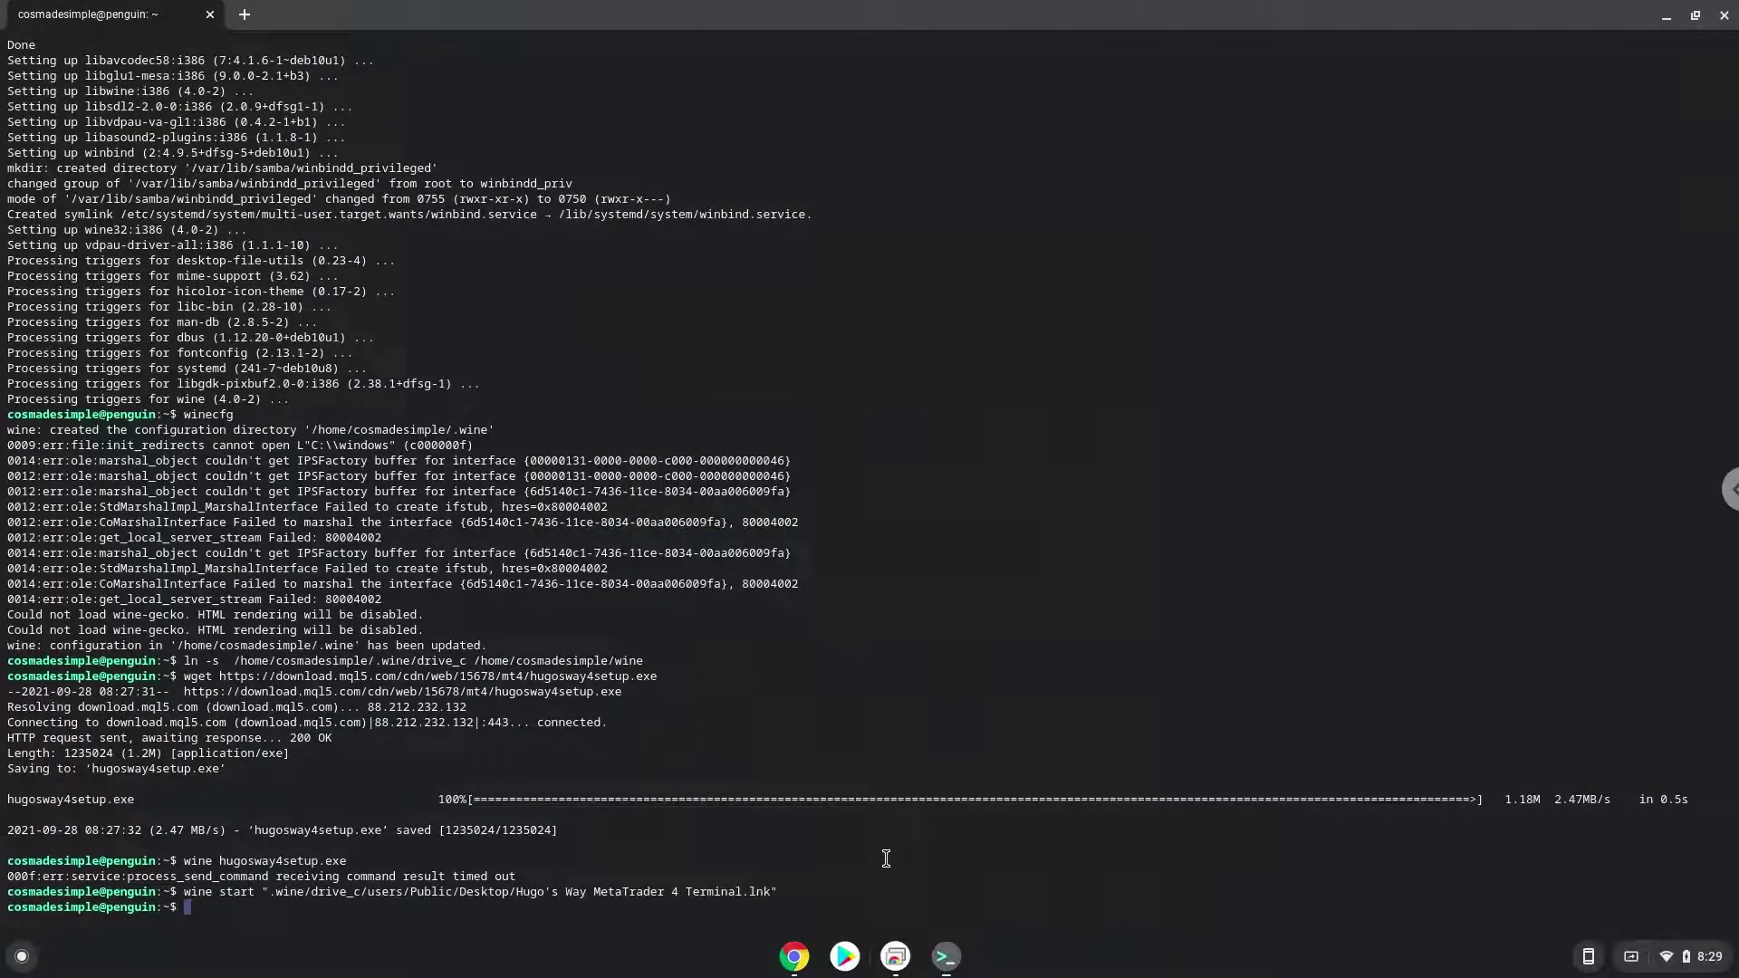
# Minimize the Terminal and Chrome windows to clear the desktop for MetaTrader 4
pyautogui.click(1667, 18)
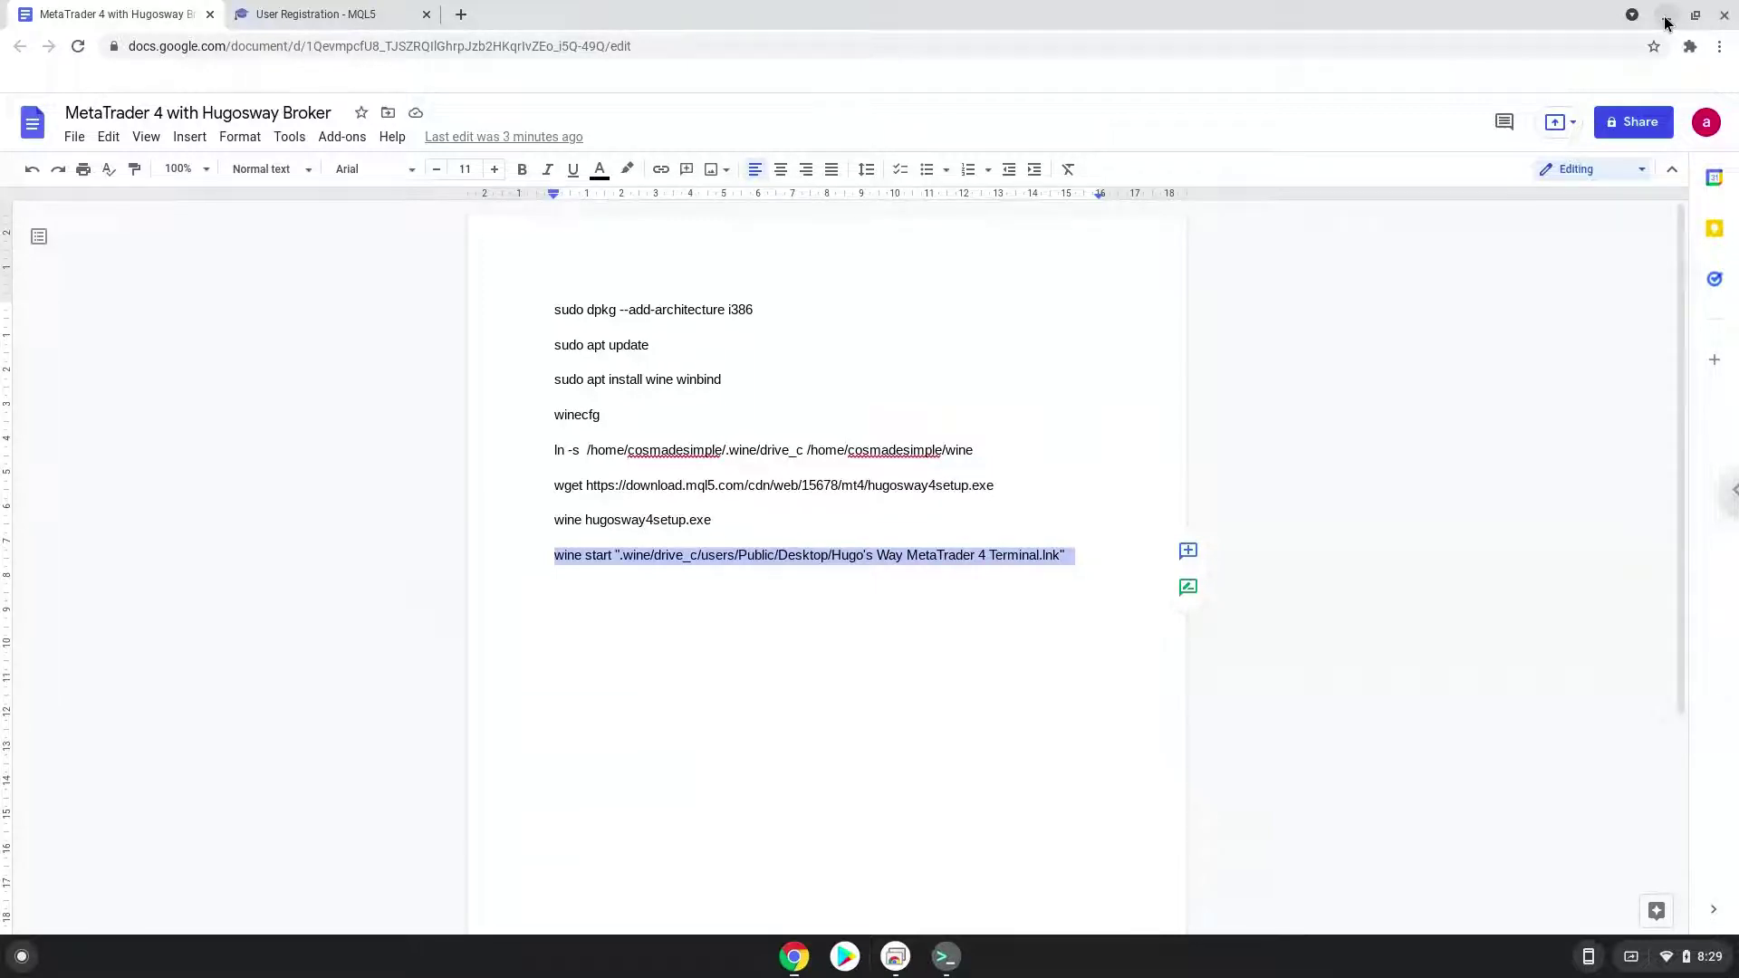
pyautogui.click(1666, 16)
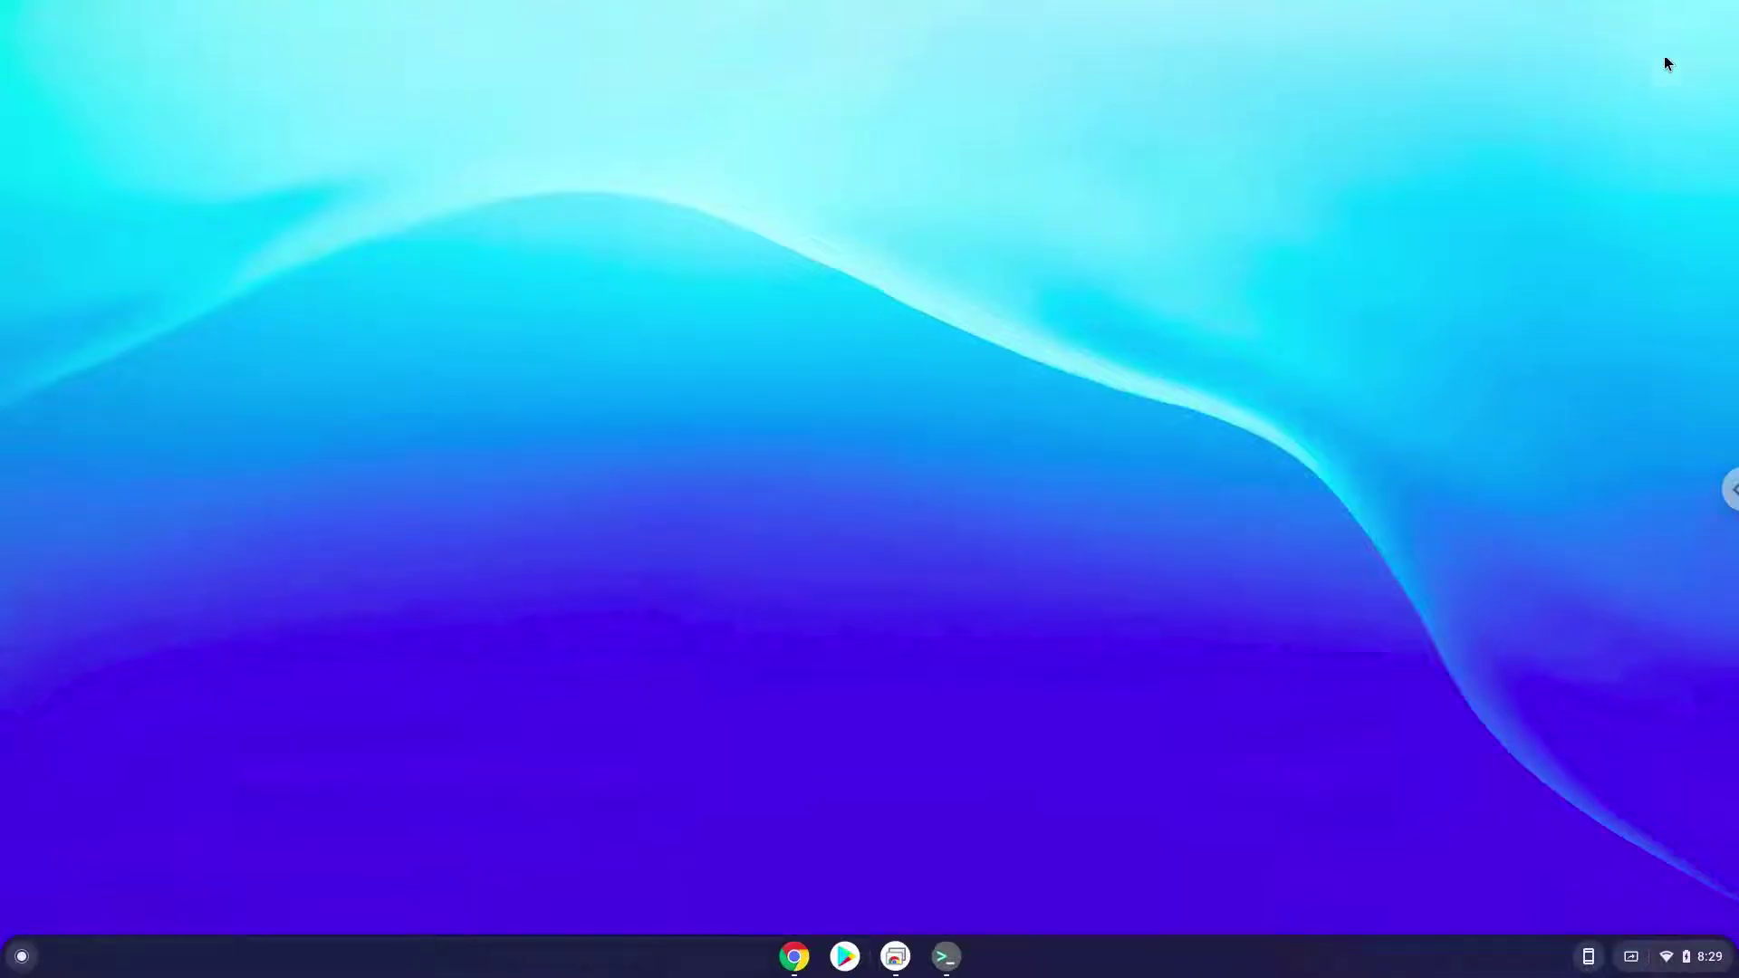